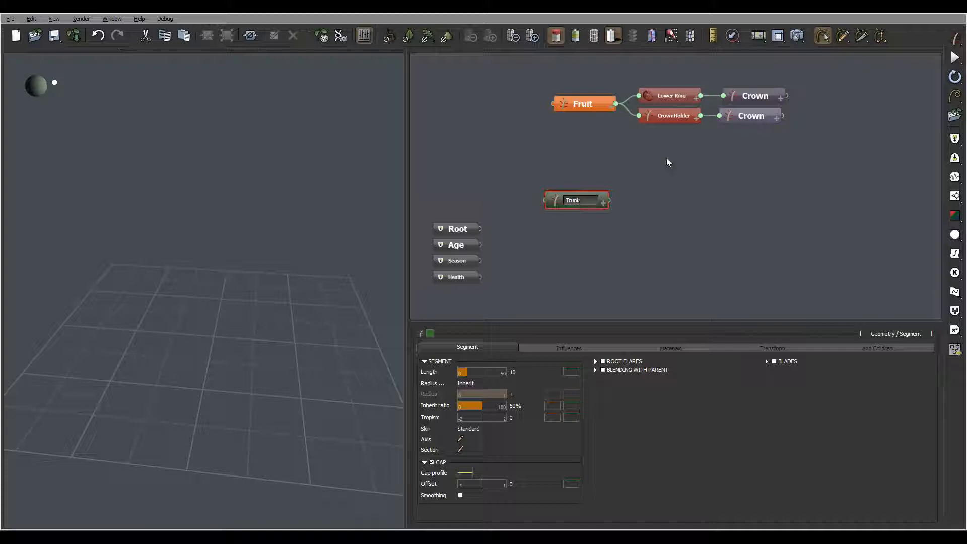
Step: Finish naming the new segment node Trunk and connect the Root node's output to it
key("Return")
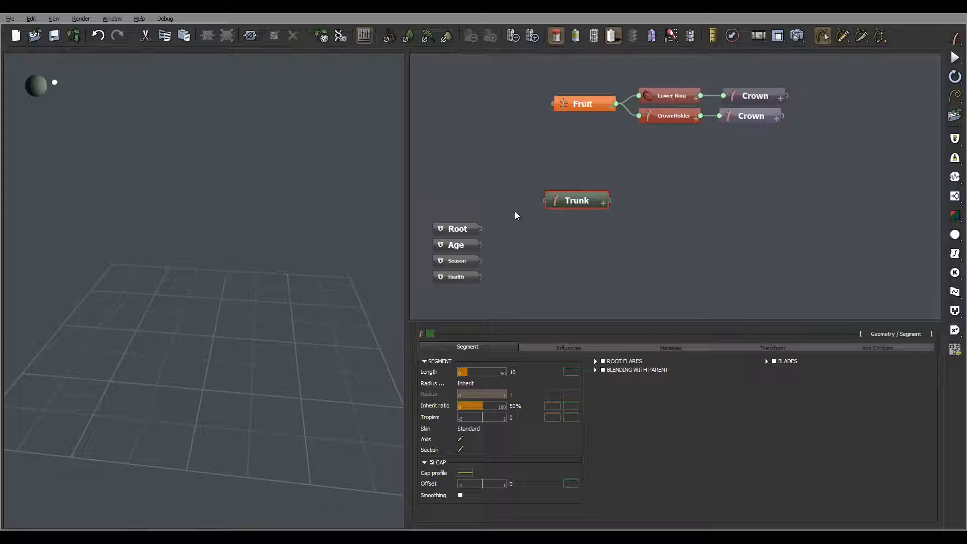
left_click_drag(479, 228, 546, 200)
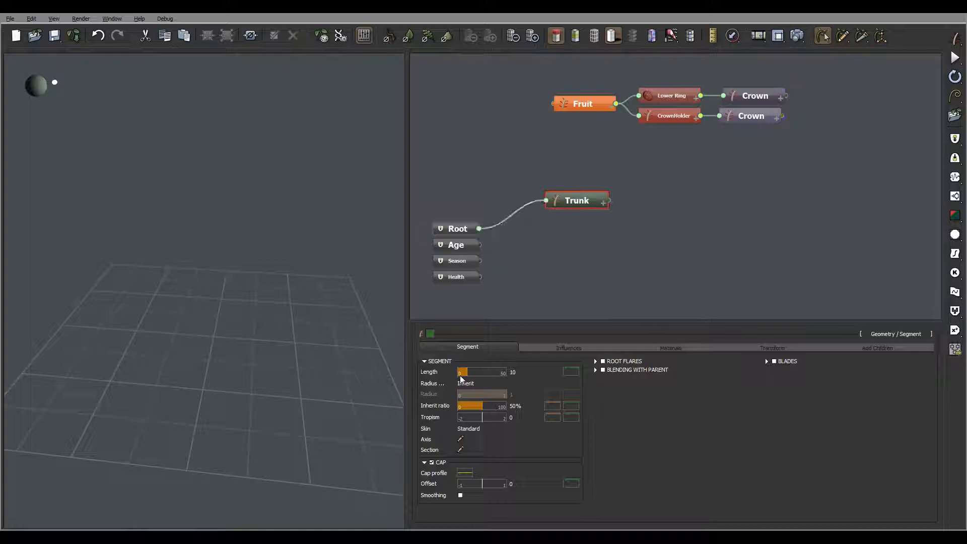
Step: Change the Trunk node's display colour to blue
left_click(429, 333)
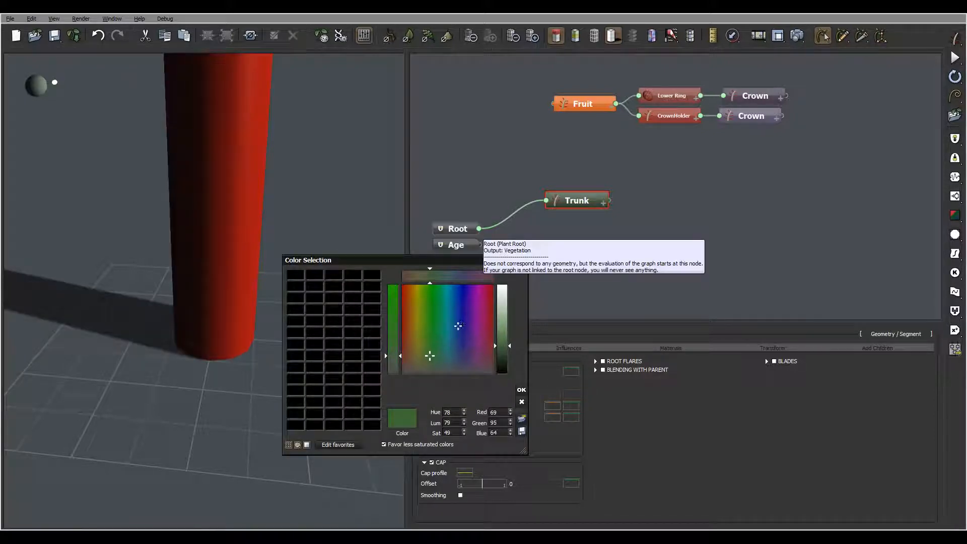
left_click(460, 336)
left_click(521, 389)
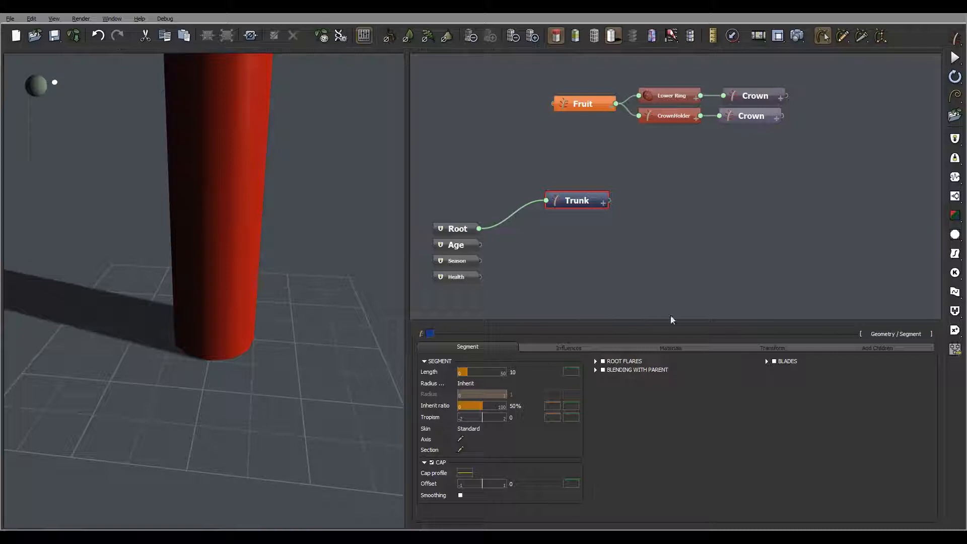
Step: Set the trunk segment's length to 0.9 and its inherit ratio to 12%
left_click(513, 372)
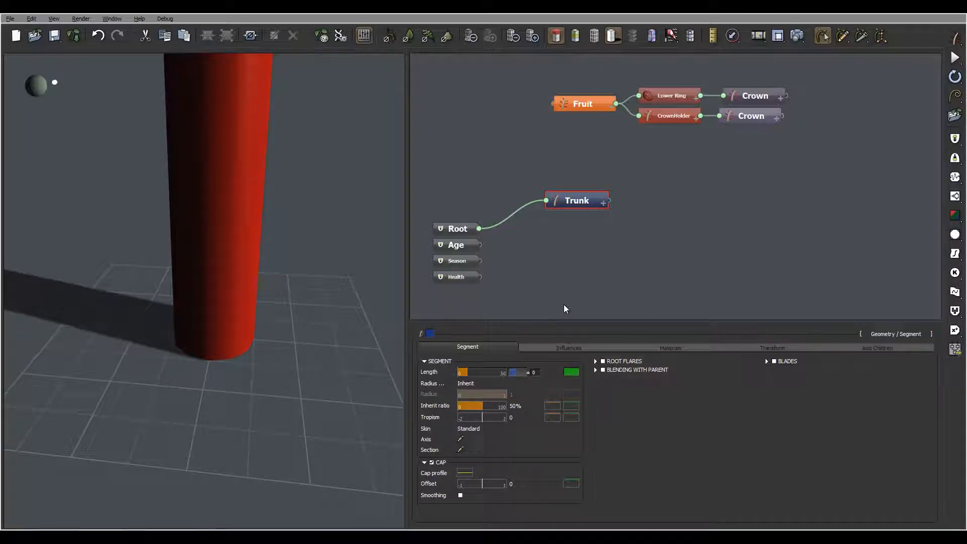
type("1")
key("Return")
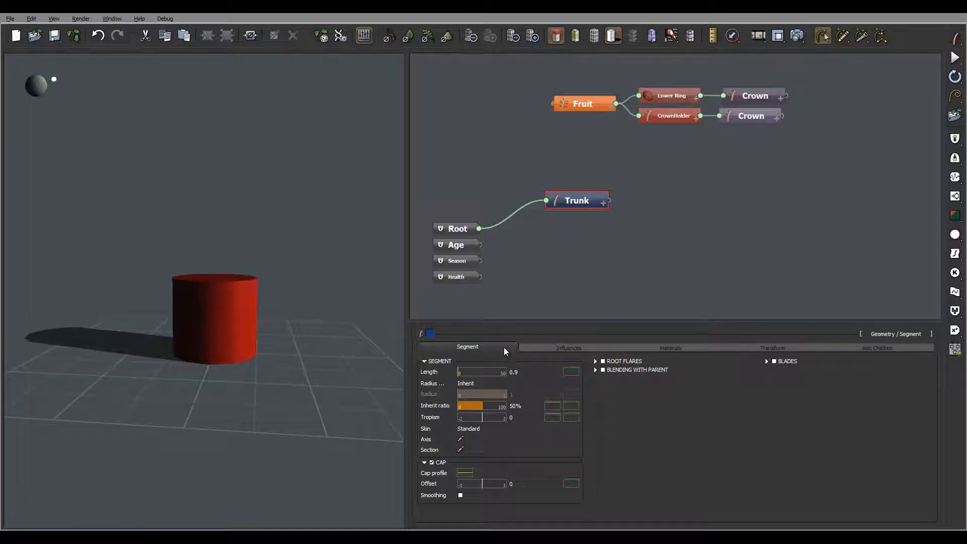
left_click(513, 373)
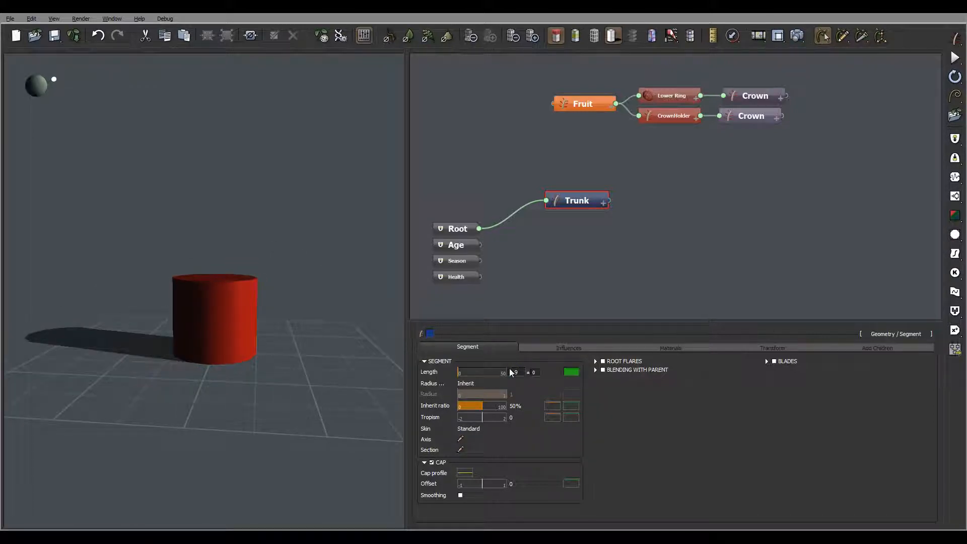
left_click(514, 406)
type("12")
key("Return")
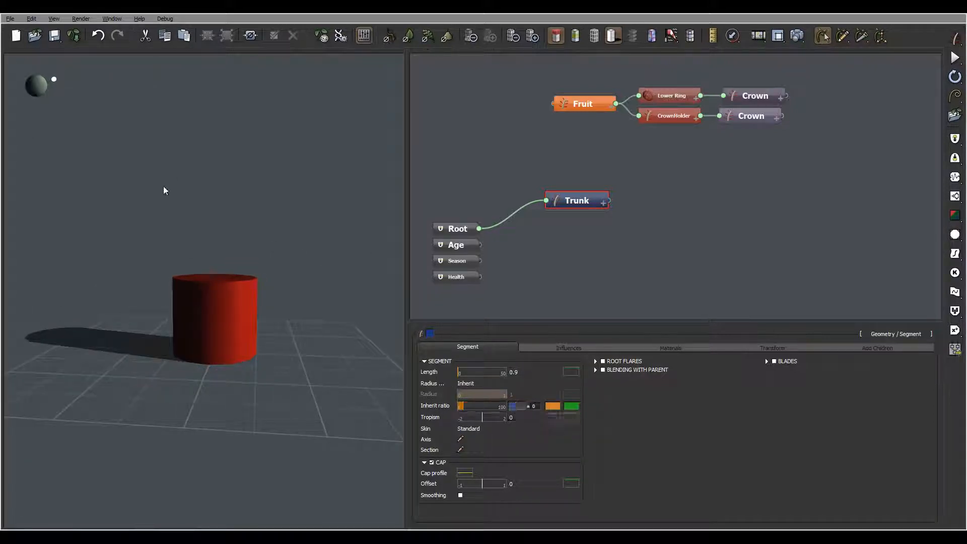
Step: Taper the trunk by lowering the end point of its inherit ratio's lengthwise profile to about 0.44
mouse_move(234, 294)
left_mouse_down()
mouse_move(265, 285)
mouse_move(255, 315)
mouse_move(122, 293)
mouse_move(194, 273)
mouse_move(264, 315)
mouse_move(219, 300)
left_mouse_up()
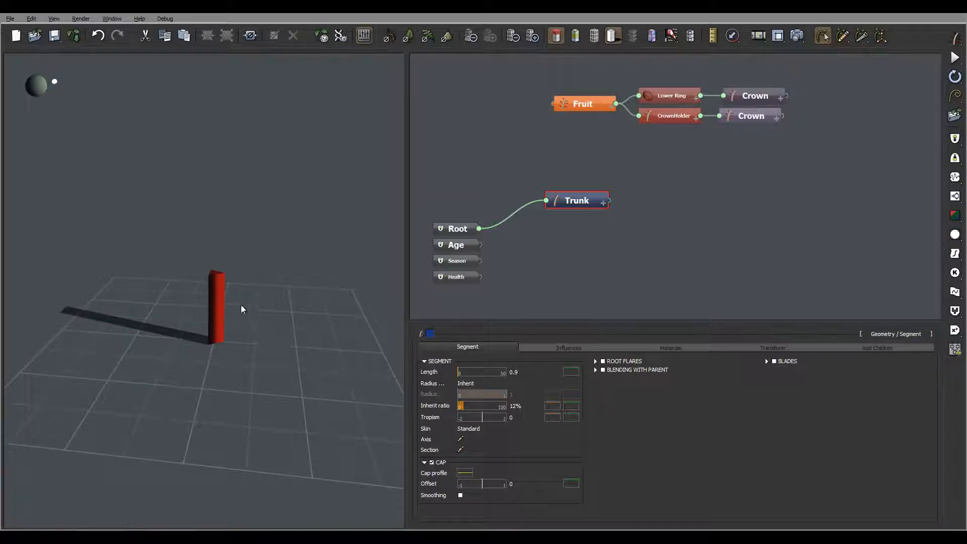
left_click_drag(241, 307, 228, 341)
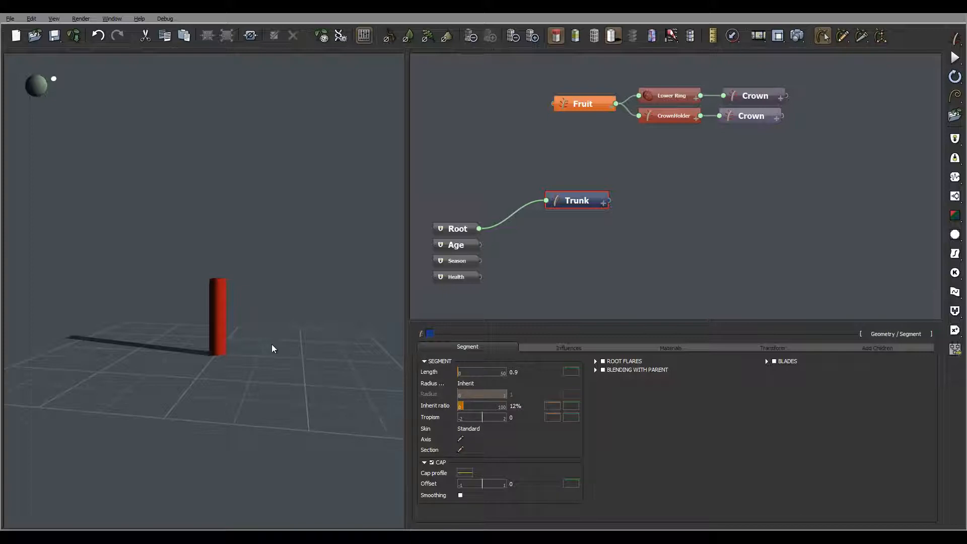
left_click(554, 406)
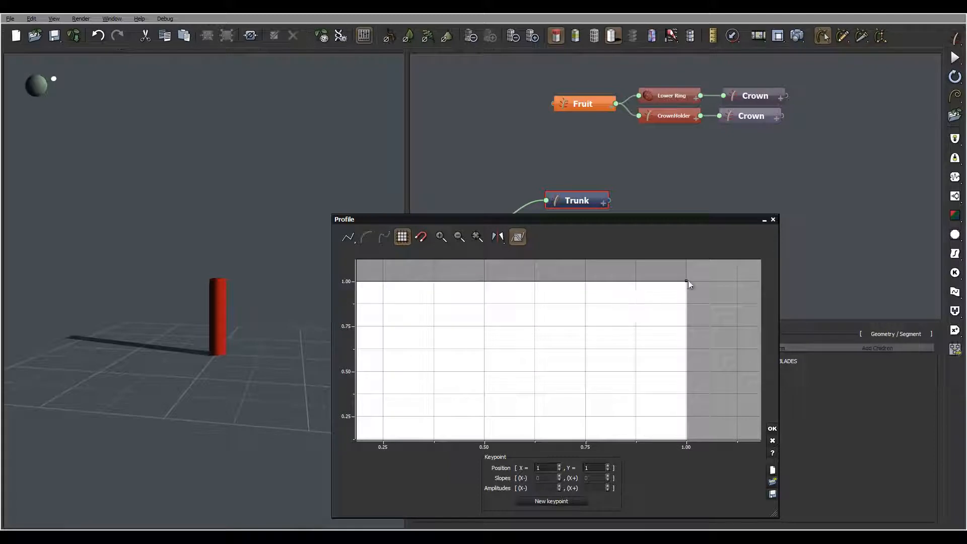
left_click_drag(686, 281, 692, 383)
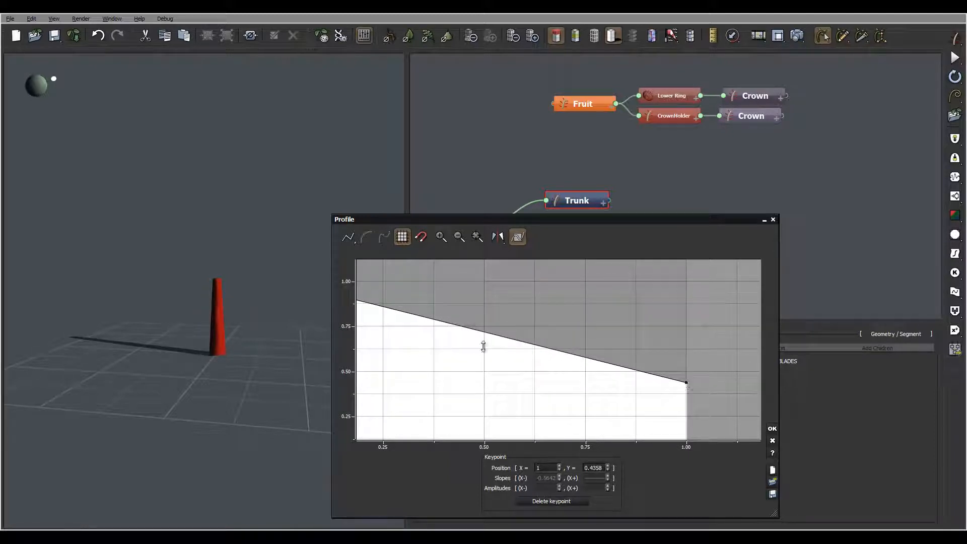
left_click(255, 314)
left_click_drag(255, 313, 317, 314)
left_click(771, 429)
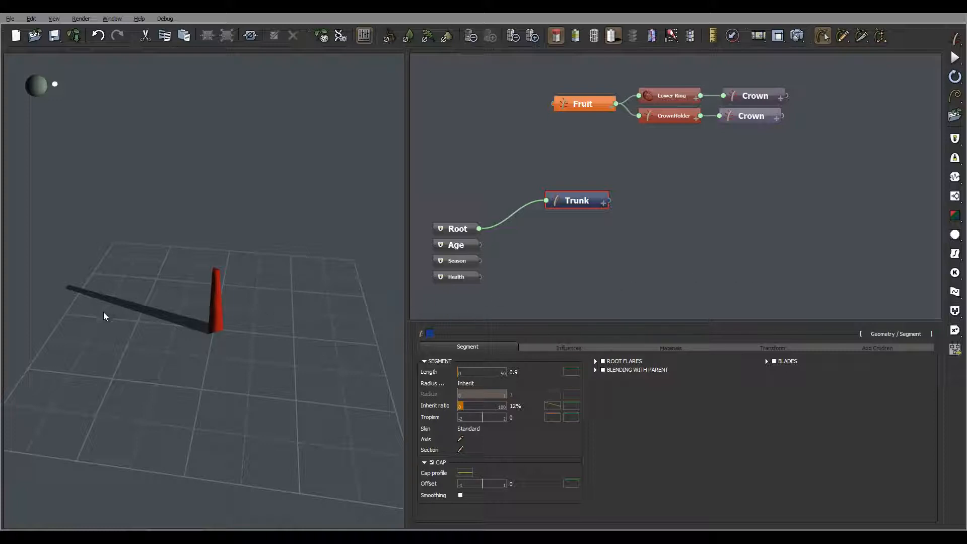
Step: Add a new geometry segment node beside Trunk and name it Blades
left_click_drag(104, 314, 259, 304)
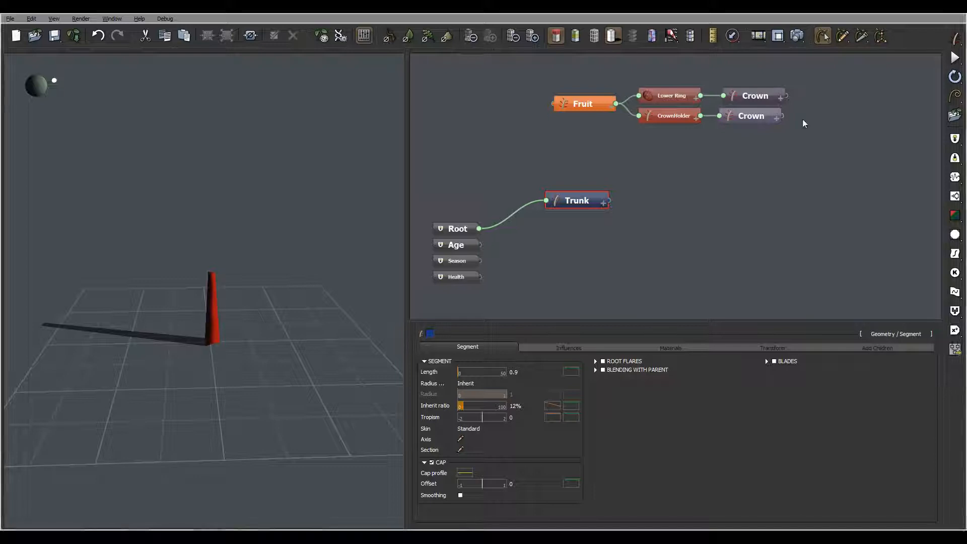
left_click_drag(335, 242, 301, 301)
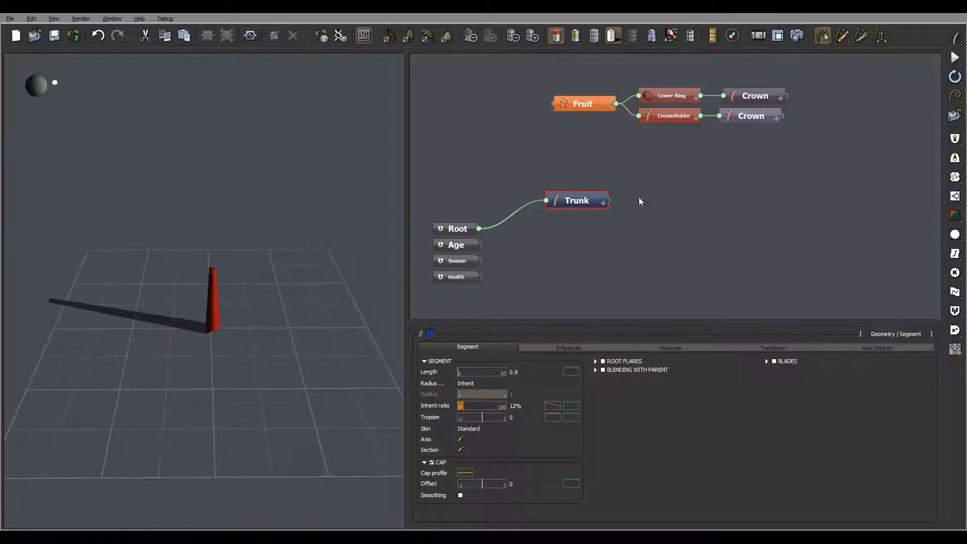
right_click(652, 195)
mouse_move(685, 201)
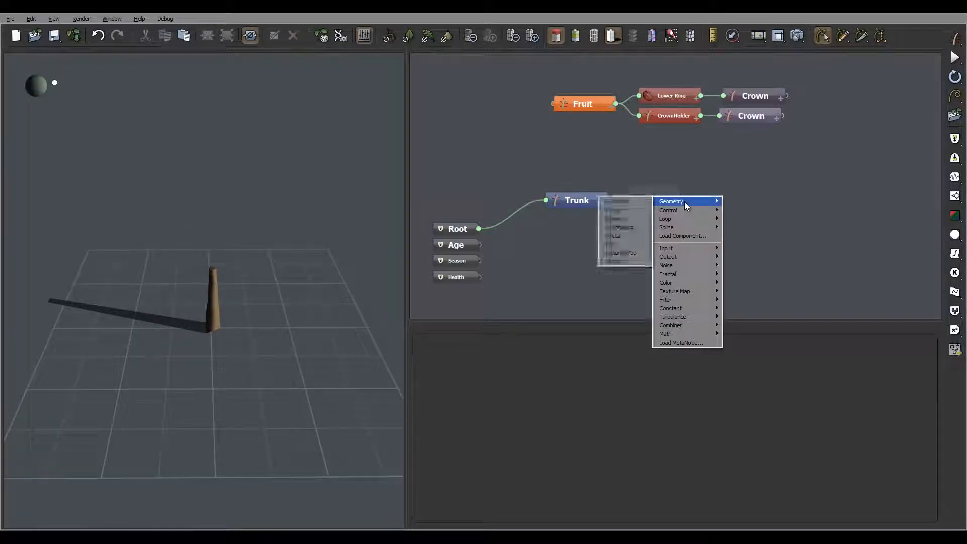
left_click(635, 202)
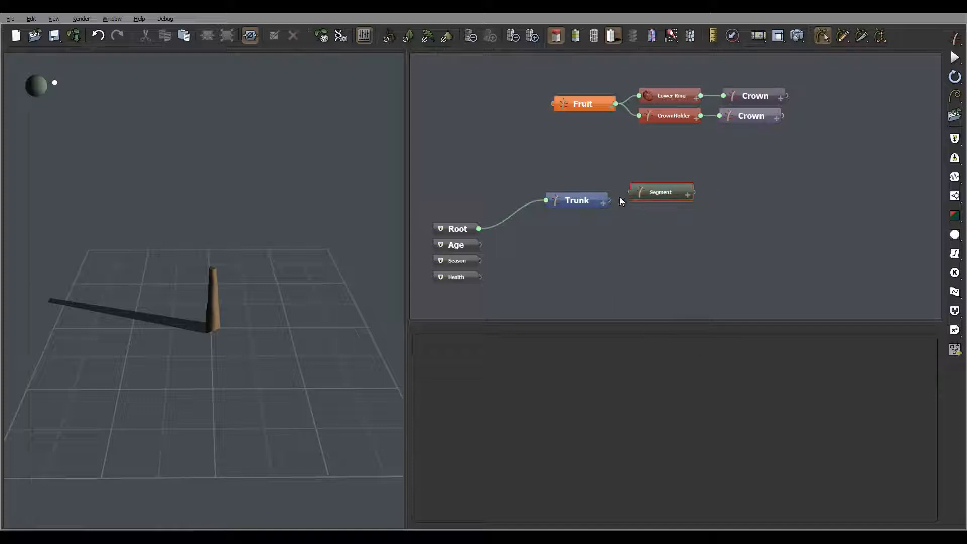
left_click_drag(609, 200, 673, 171)
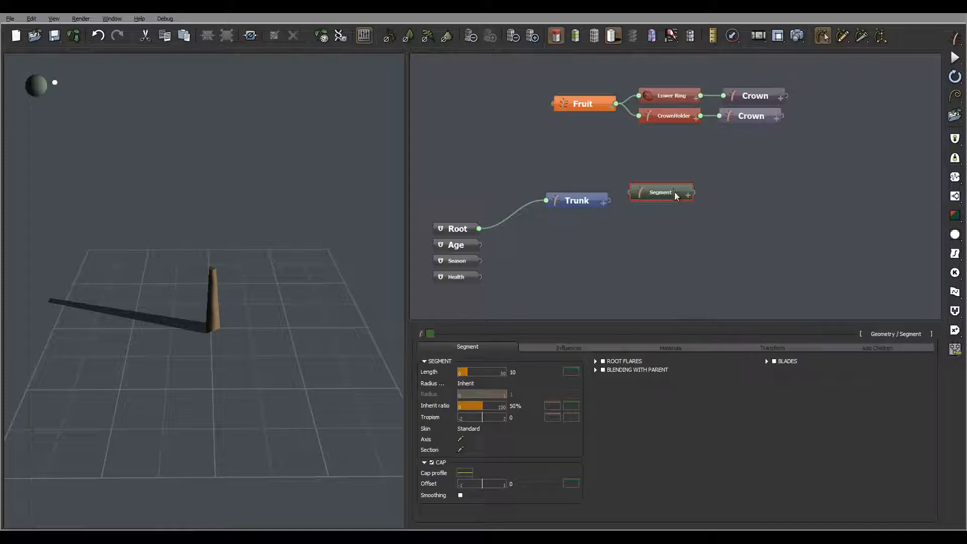
double_click(674, 192)
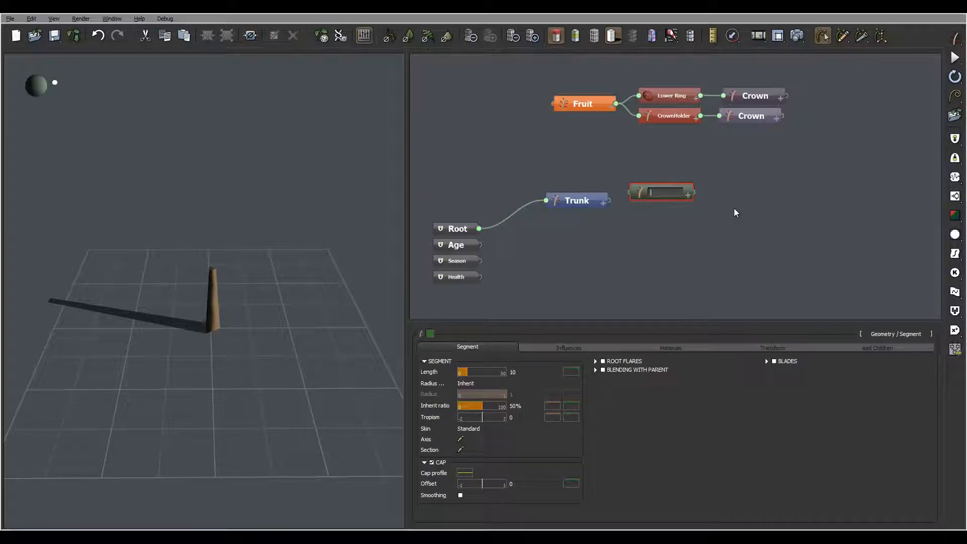
type("Blades")
key("Return")
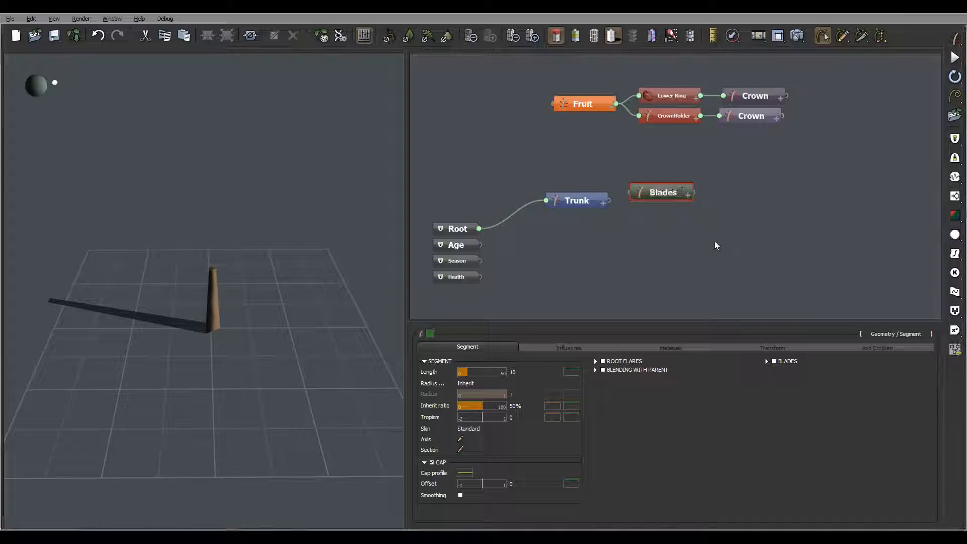
Step: Colour the Blades node brighter green (RGB 84, 134, 24) and connect Trunk's output to it
left_click(430, 334)
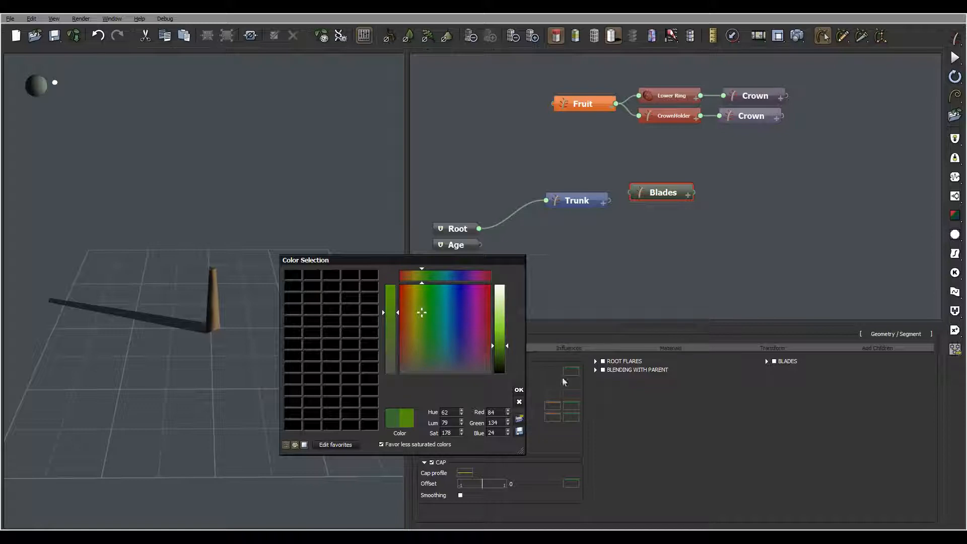
left_click(519, 389)
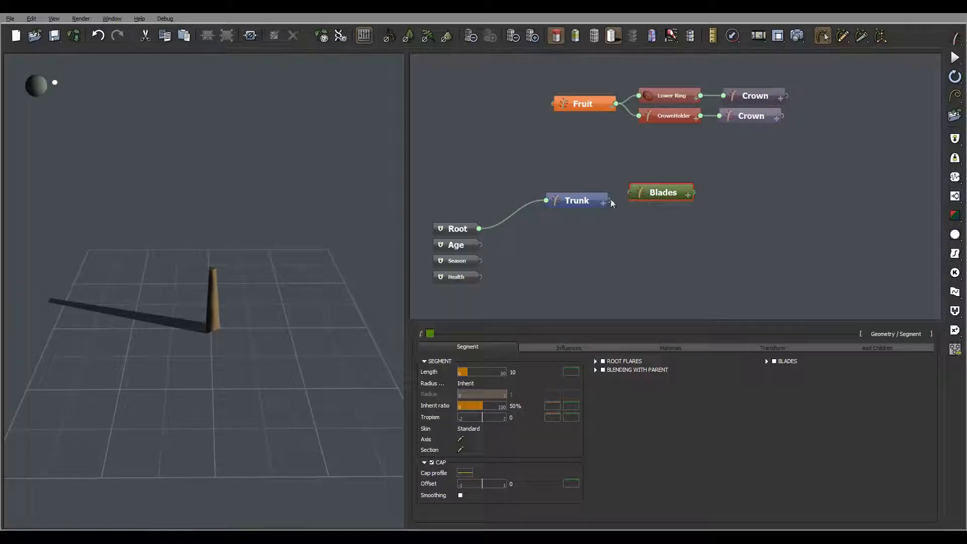
left_click_drag(612, 203, 617, 207)
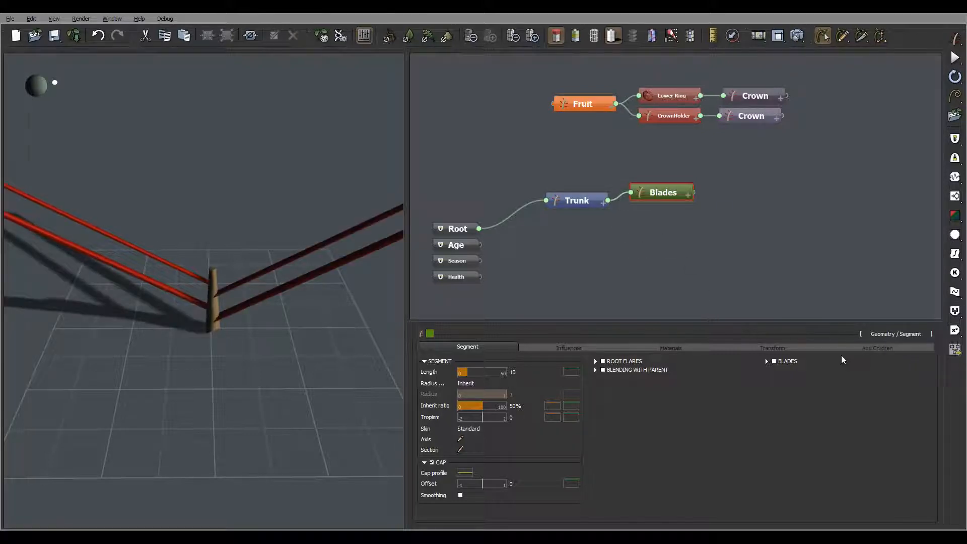
Step: Set the Blades segment's length to 2.5 with a variation of 0.2
left_click(596, 197)
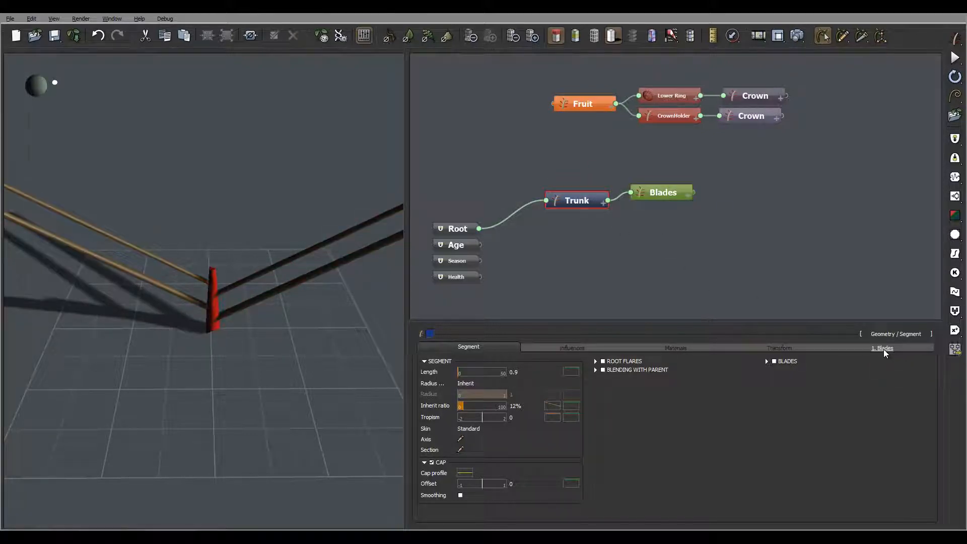
left_click(655, 193)
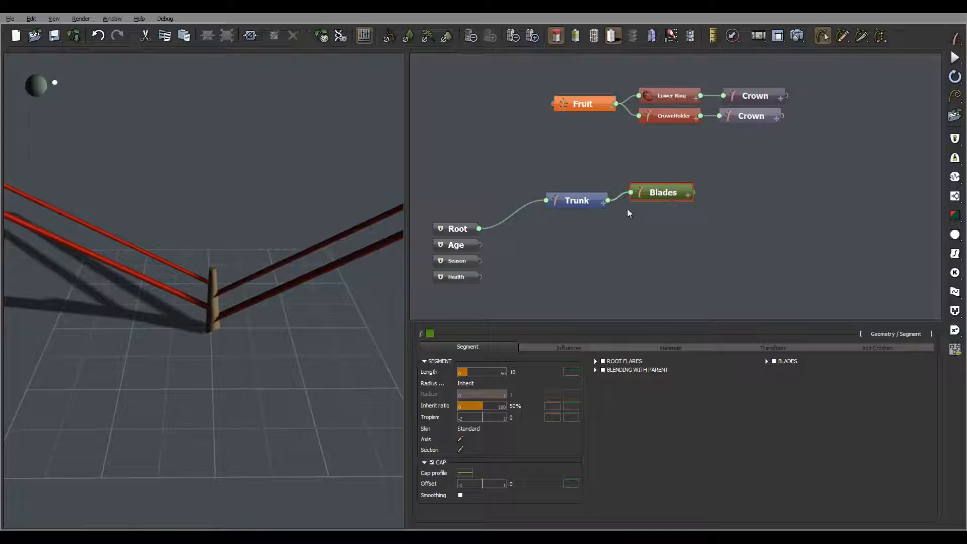
mouse_move(233, 245)
right_mouse_down()
mouse_move(297, 254)
mouse_move(247, 245)
right_mouse_up()
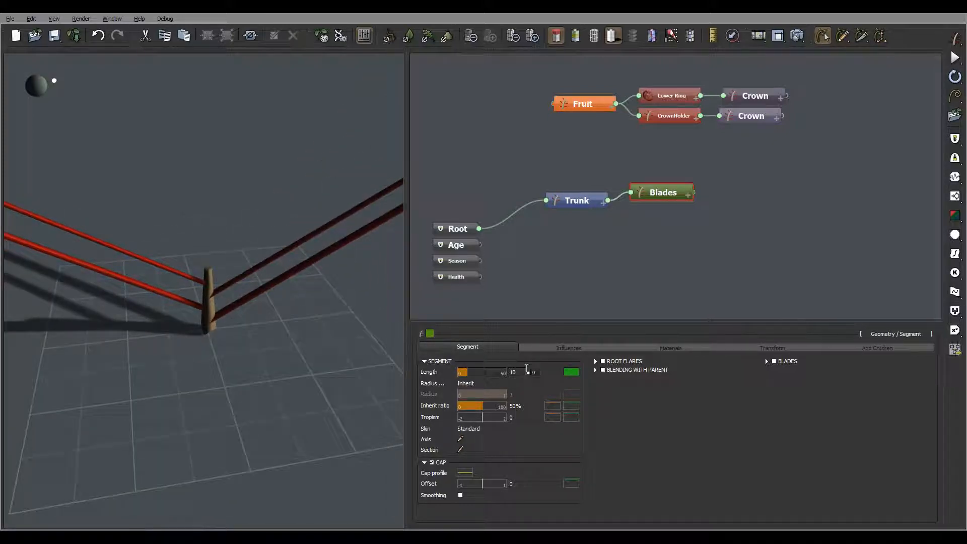
double_click(522, 371)
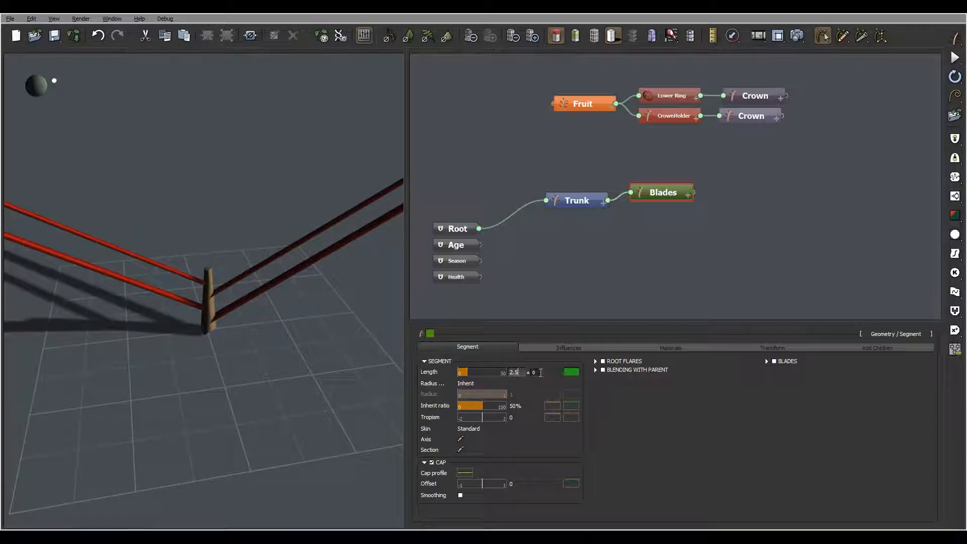
double_click(540, 373)
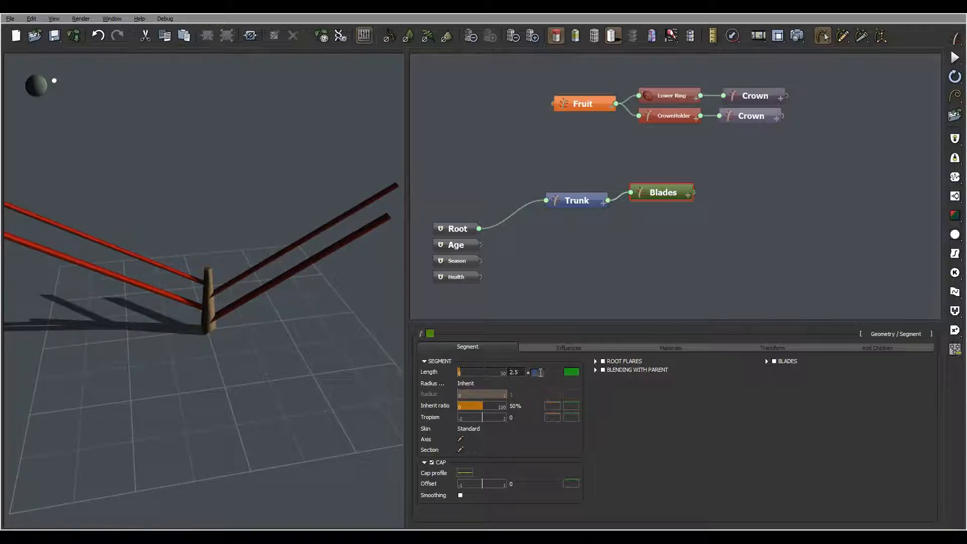
key("Return")
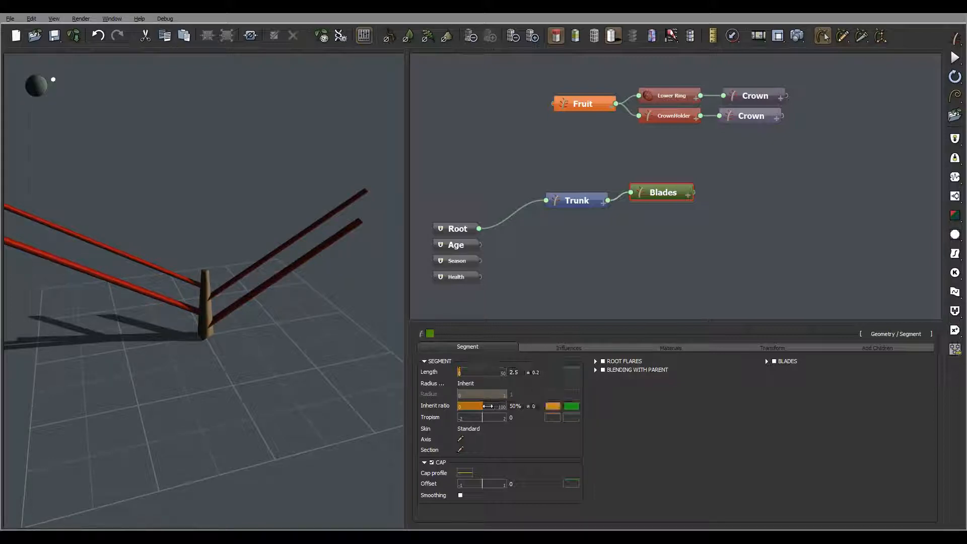
Step: Set the Blades segment's inherit ratio to 100%
left_click_drag(487, 406, 536, 421)
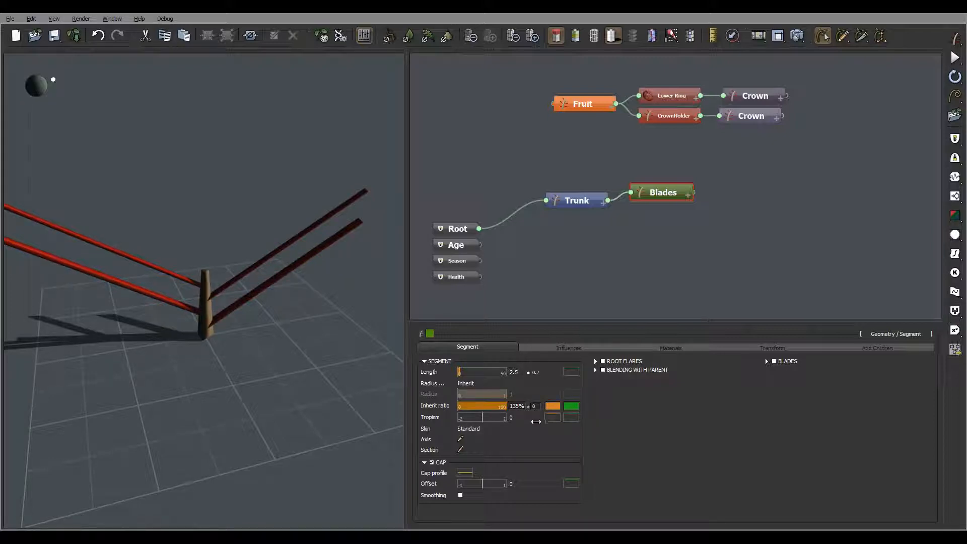
double_click(516, 405)
type("100")
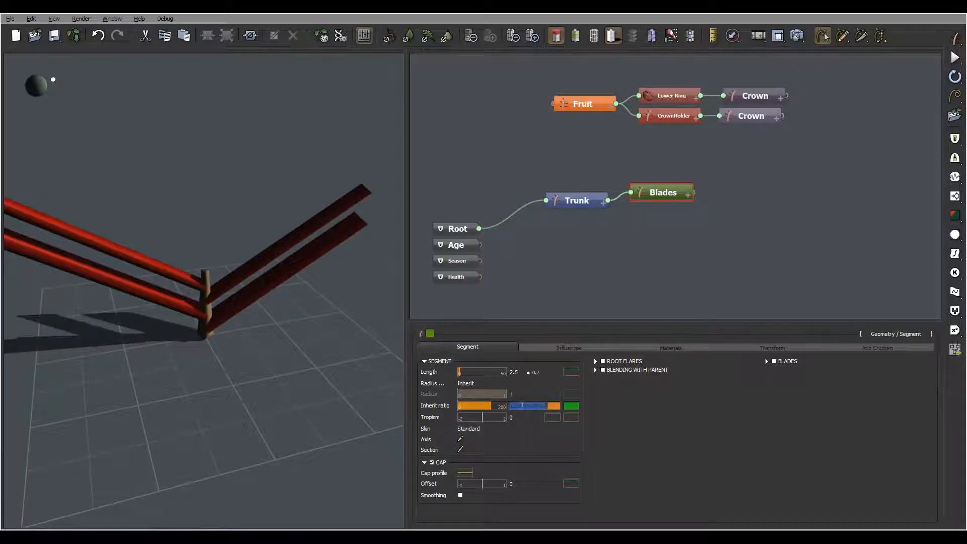
key("Return")
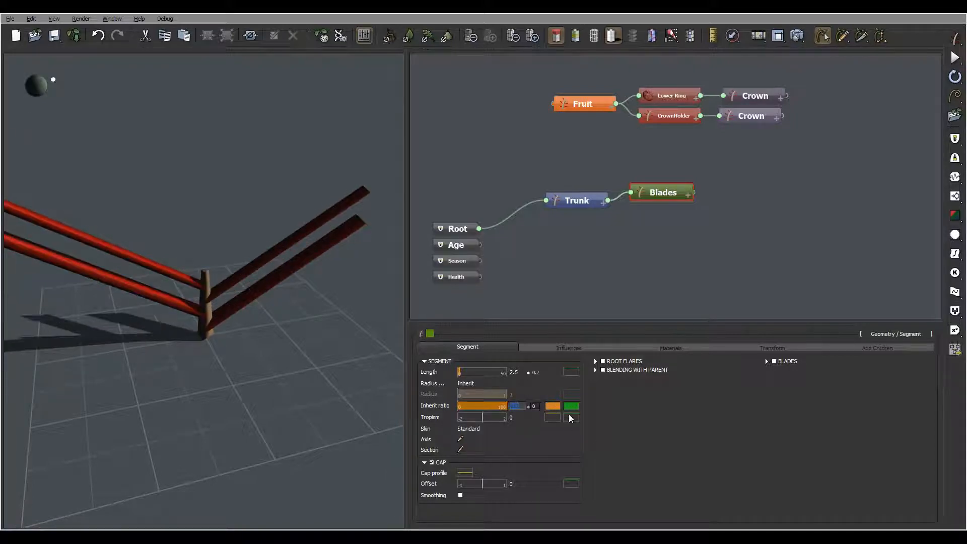
Step: In the Blades inherit ratio profile, add a full-height keypoint at about X 0.04 and a low keypoint at about X 0.11, Y 0.02
left_click(570, 407)
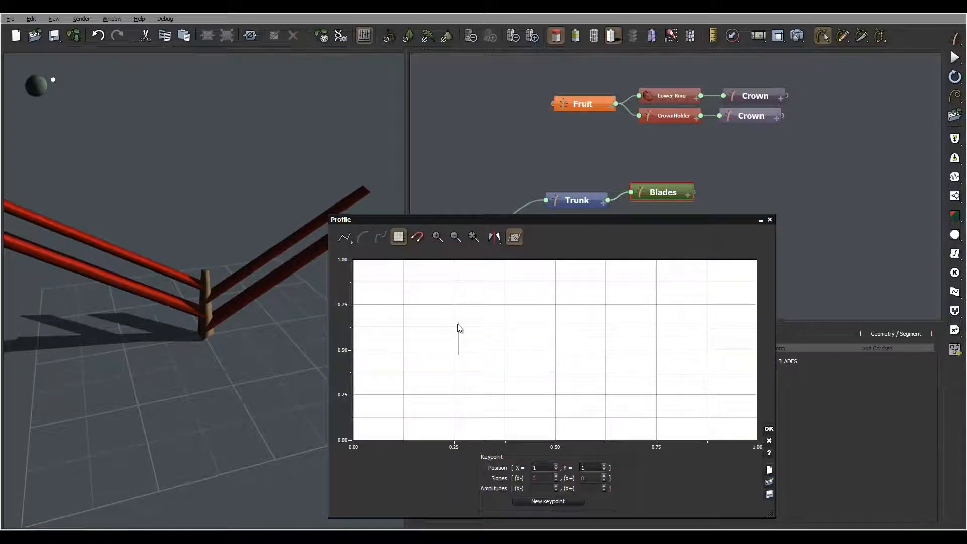
left_click_drag(233, 272, 179, 320)
mouse_move(208, 347)
left_mouse_down()
mouse_move(227, 318)
mouse_move(212, 360)
mouse_move(231, 357)
mouse_move(229, 377)
mouse_move(215, 342)
left_mouse_up()
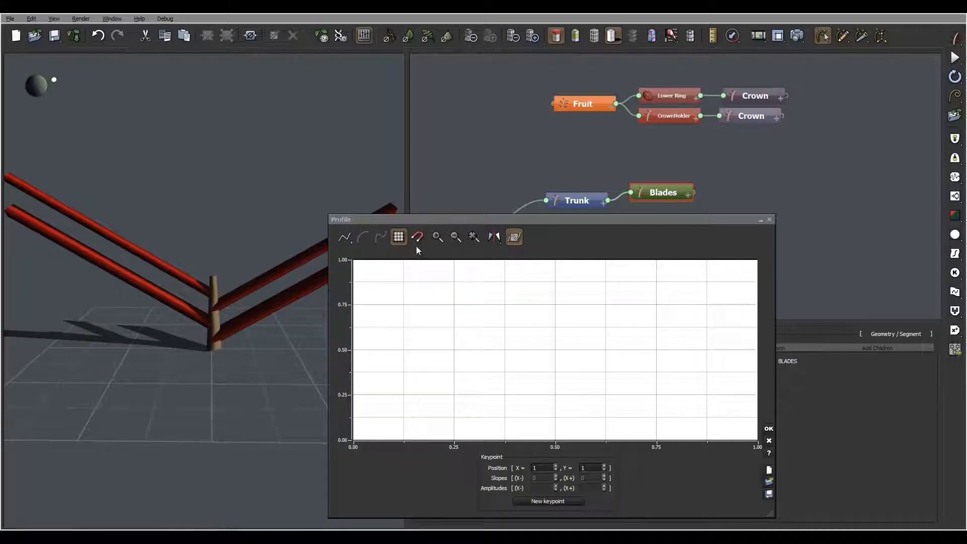
middle_click_drag(457, 337, 510, 364)
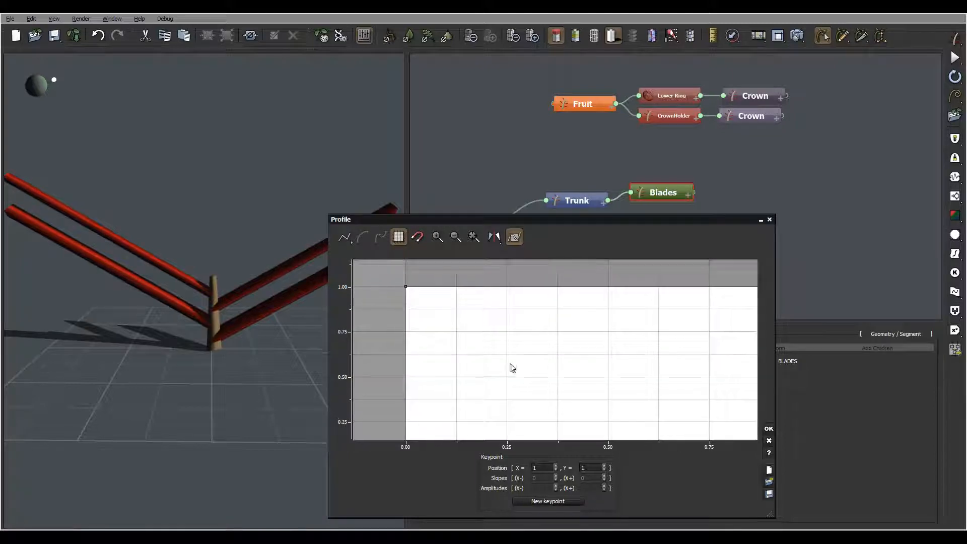
left_click(424, 286)
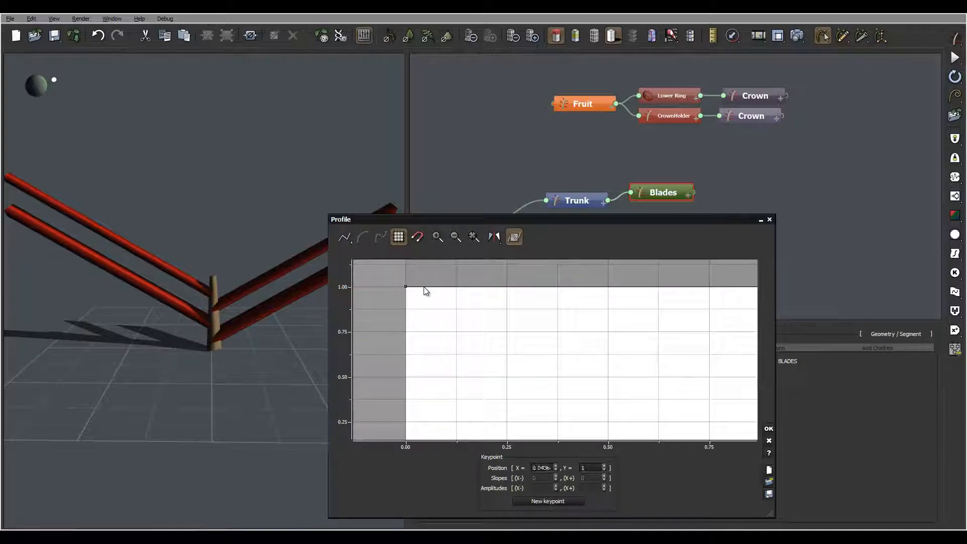
left_click(454, 286)
left_click_drag(454, 285, 464, 439)
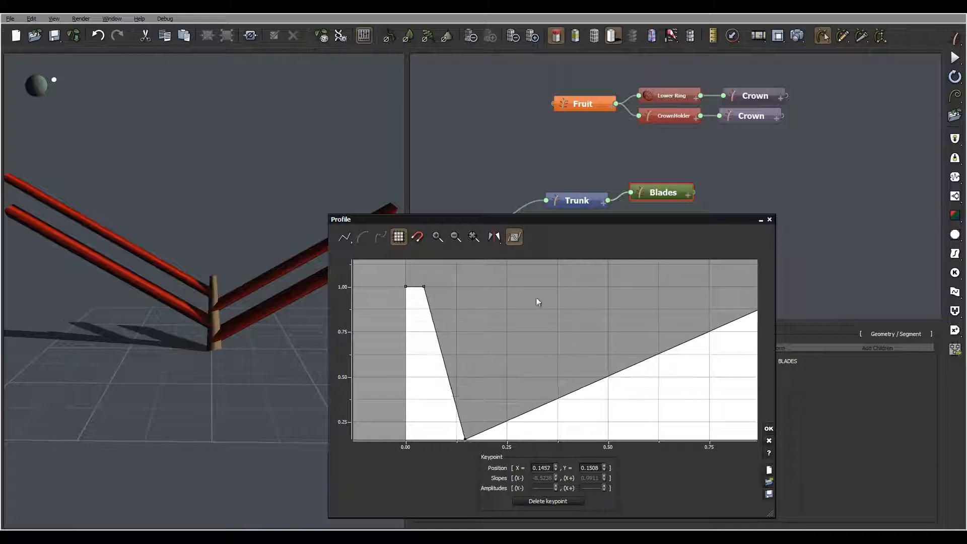
middle_click_drag(544, 389, 492, 308)
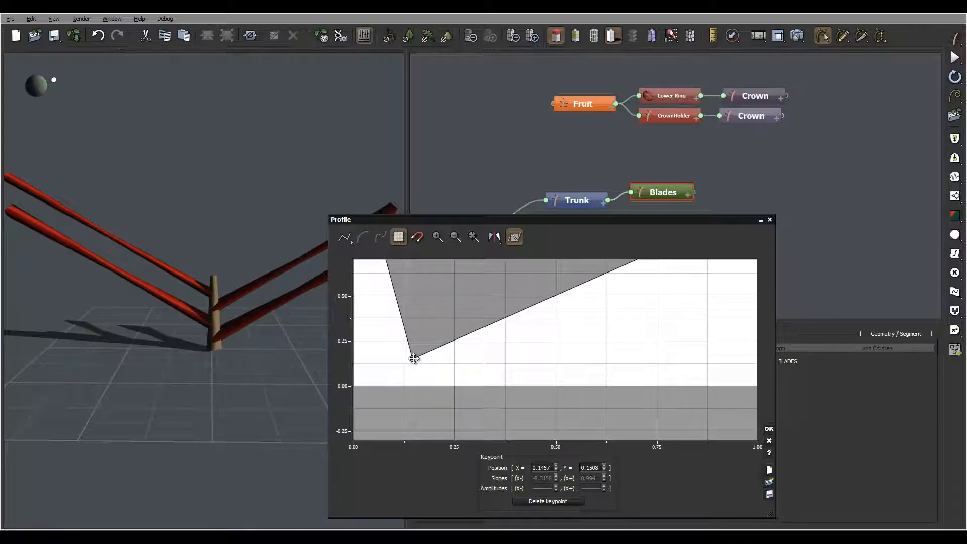
left_click_drag(413, 358, 400, 383)
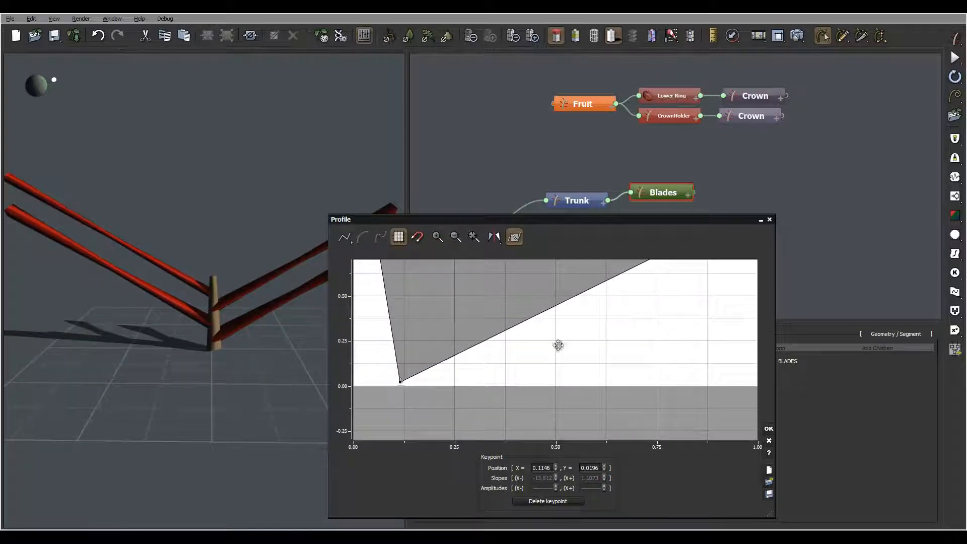
Step: Lower the inherit ratio profile's end point to Y 0, move the low keypoint to about X 0.10, Y 0, and accept the profile
middle_click_drag(629, 329, 501, 391)
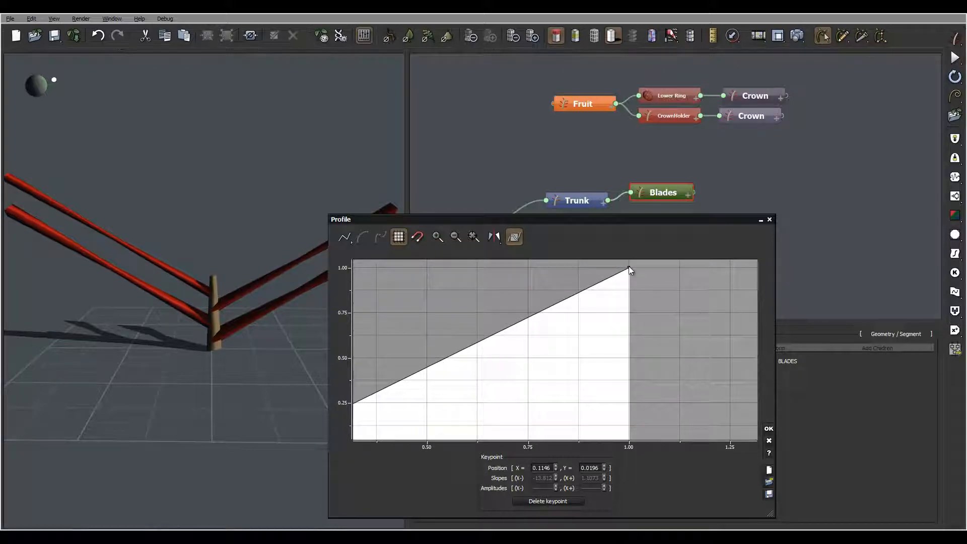
left_click_drag(629, 267, 629, 431)
middle_click_drag(691, 357, 724, 269)
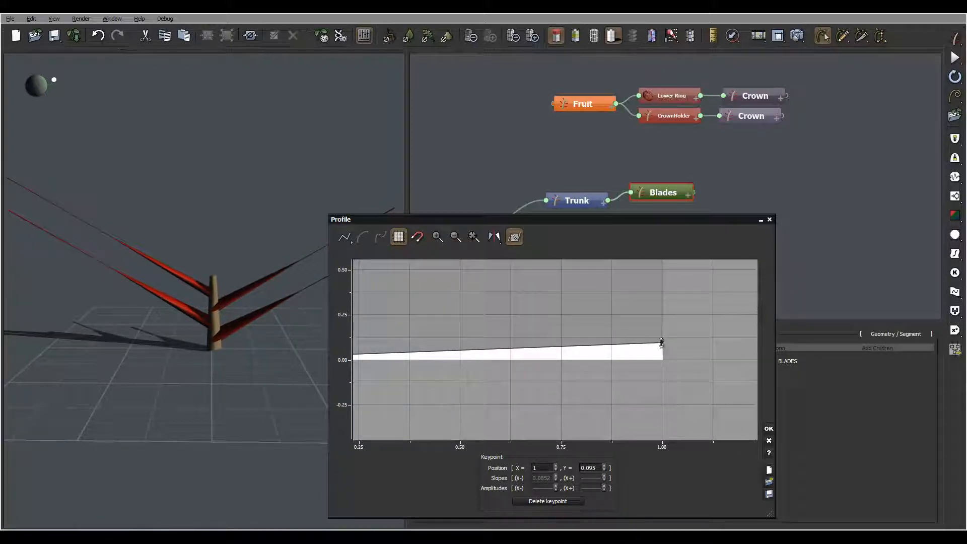
left_click_drag(662, 343, 662, 359)
middle_click_drag(401, 328, 587, 333)
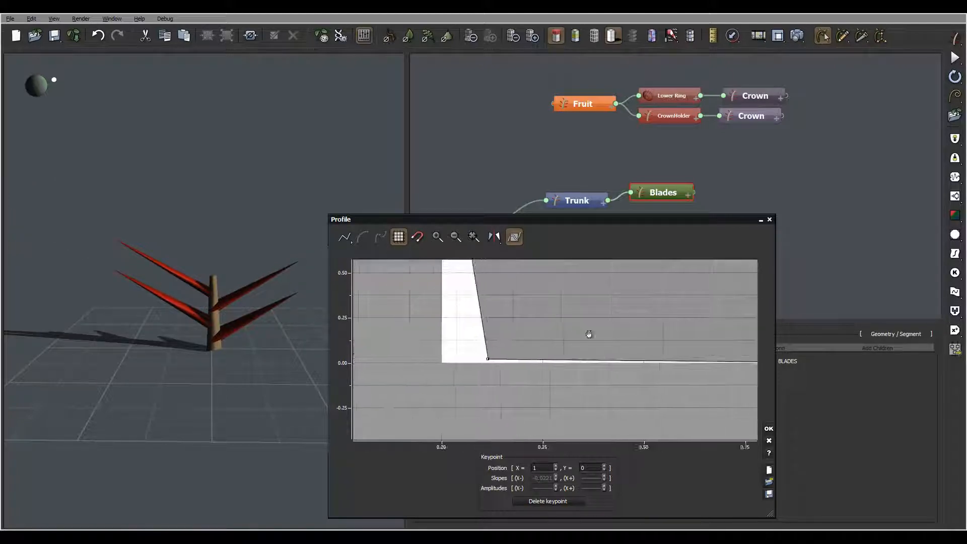
left_click_drag(492, 359, 487, 363)
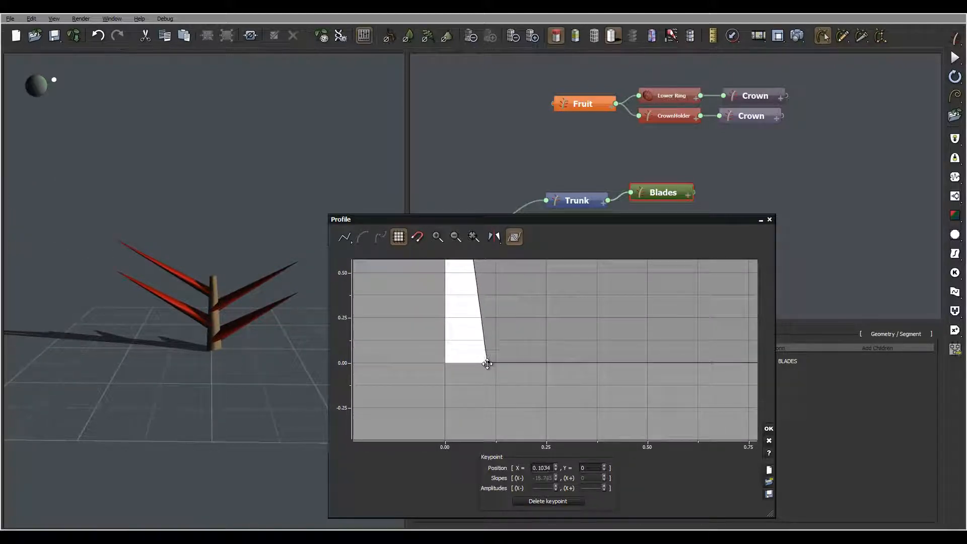
left_click_drag(235, 290, 241, 338)
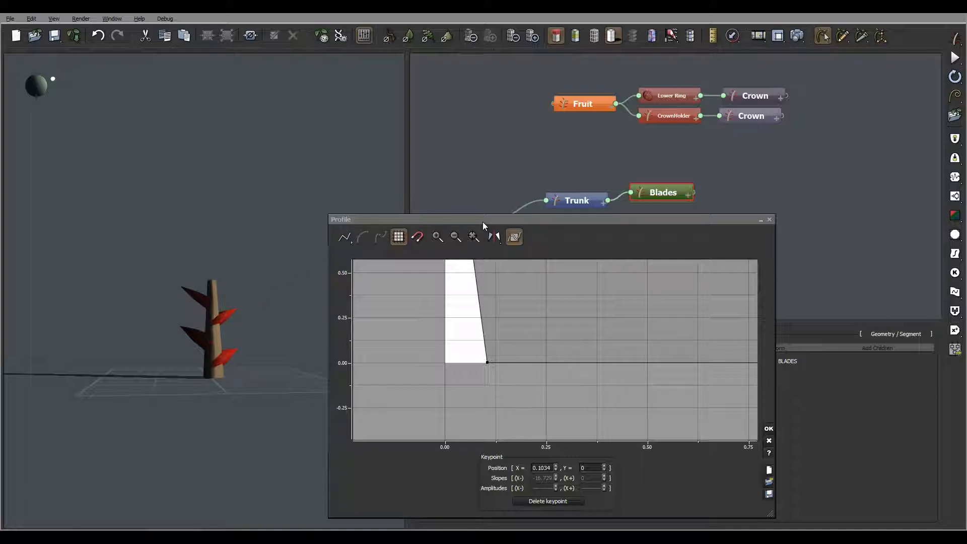
left_click(768, 428)
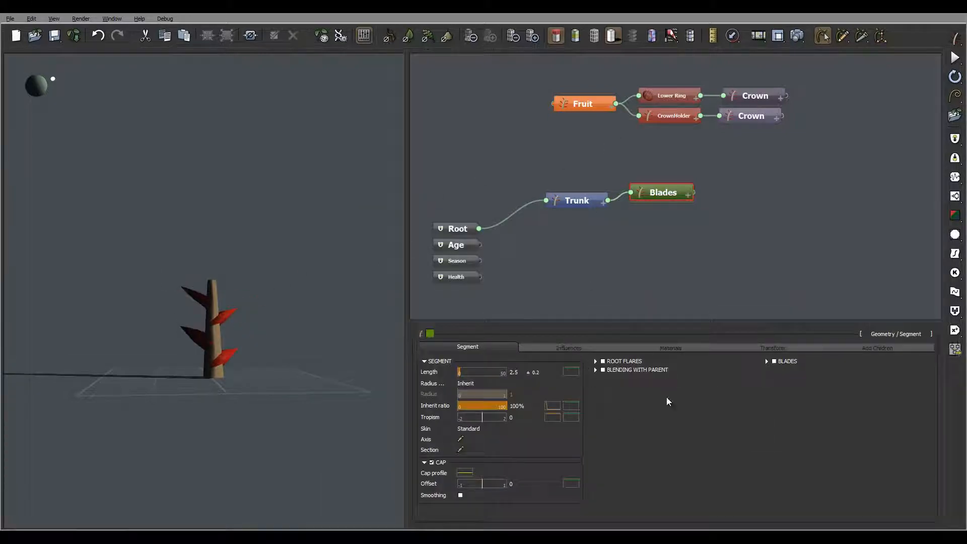
Step: Enable blending with parent on Blades, with length 1.37, upper width 0.23 and lower width 0.98
left_click(596, 370)
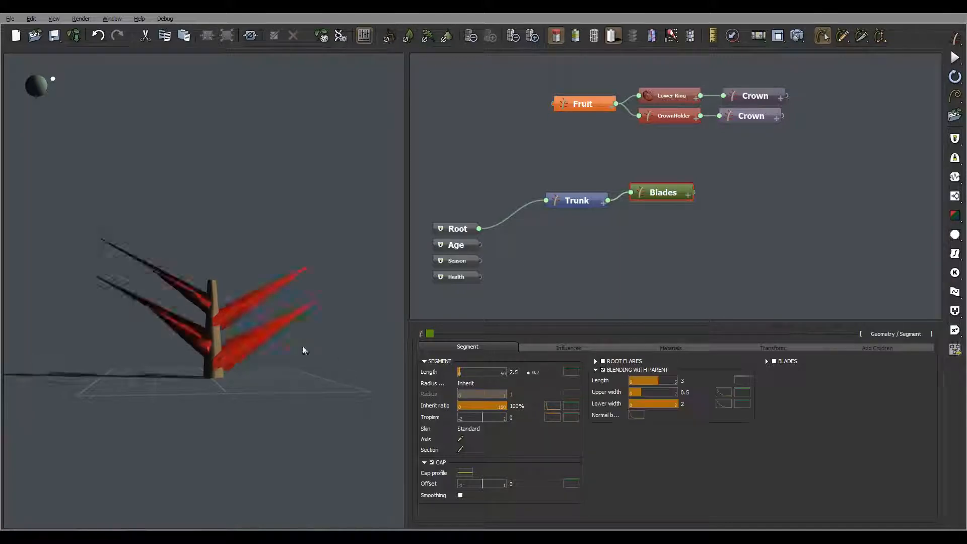
left_click_drag(244, 340, 262, 370)
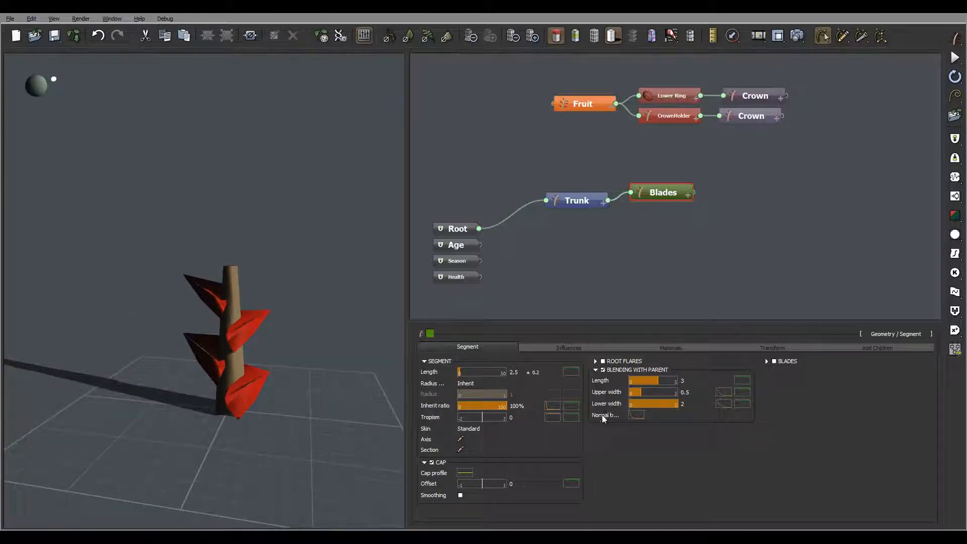
left_click_drag(666, 404, 650, 404)
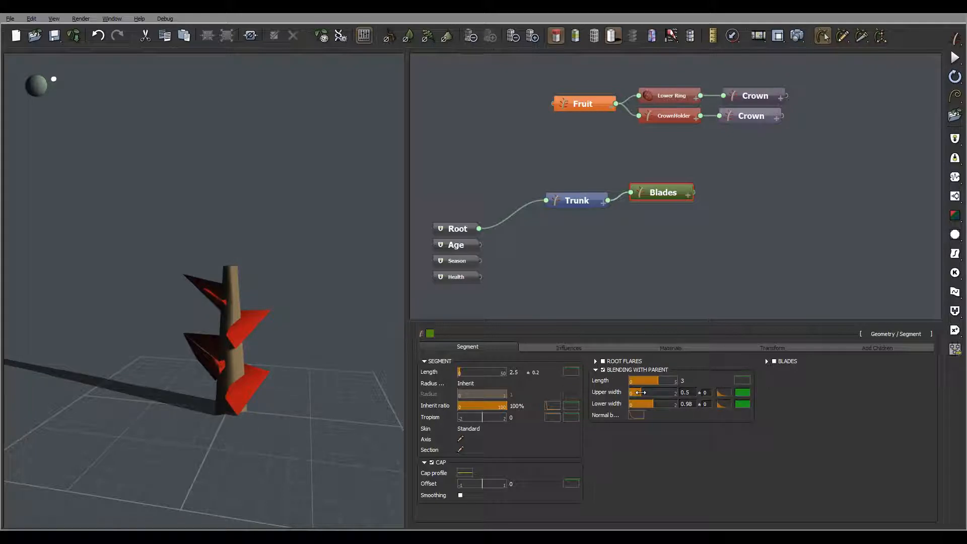
mouse_move(640, 393)
left_mouse_down()
mouse_move(672, 380)
mouse_move(638, 382)
mouse_move(647, 383)
left_mouse_up()
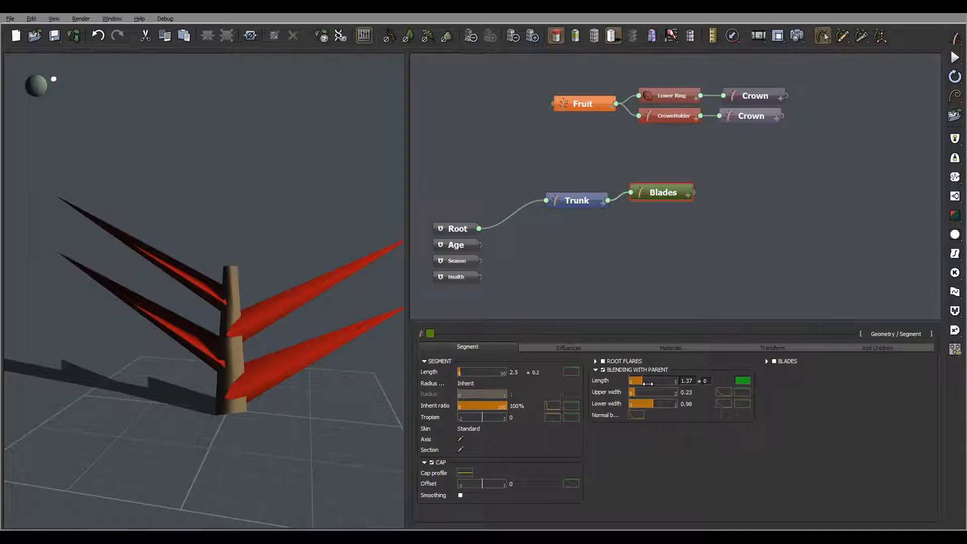
Step: Set the Blades segment's inherit ratio to 95% and inspect the blade bases on the trunk
left_click_drag(273, 349, 252, 349)
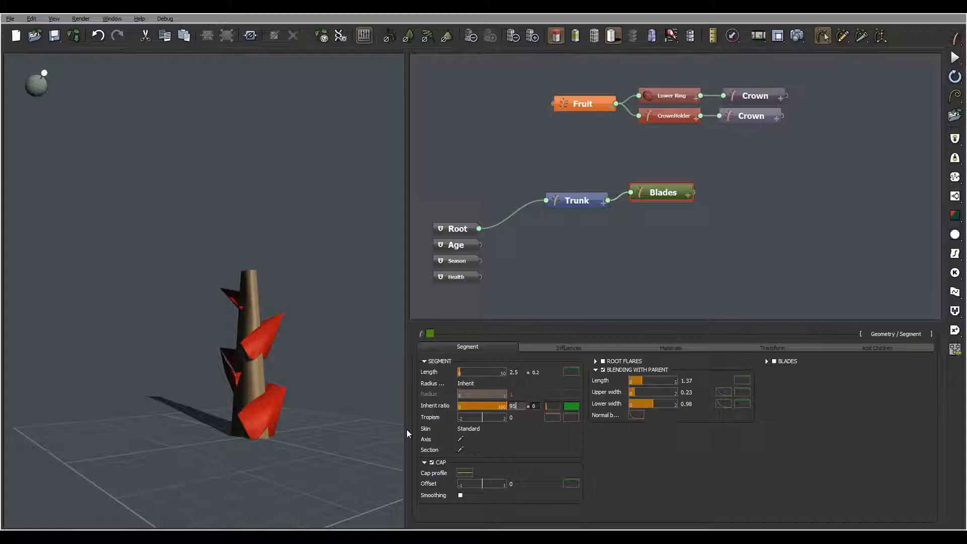
key("Return")
left_click_drag(198, 339, 235, 384)
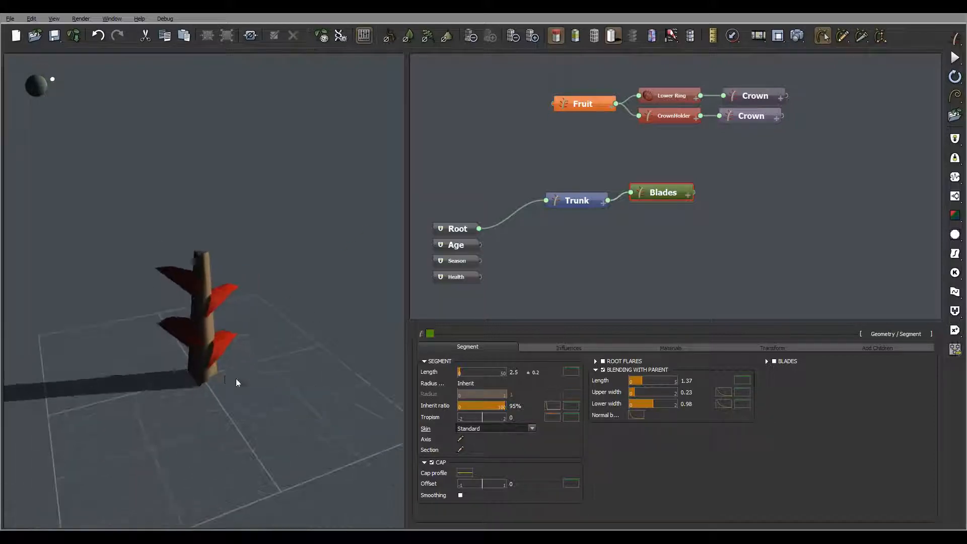
left_click_drag(216, 353, 307, 327)
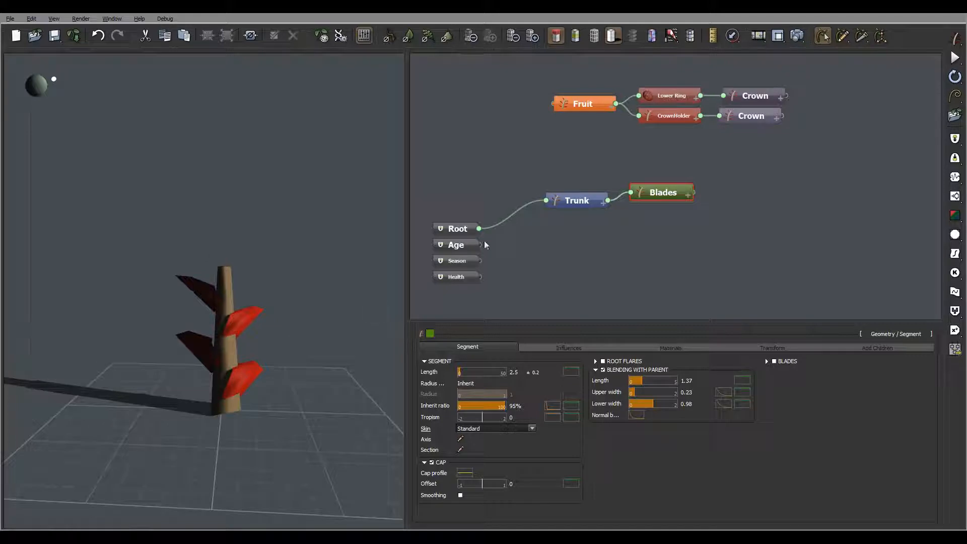
Step: Set the Trunk segment's axis perturbation strength to 0.1
left_click(596, 203)
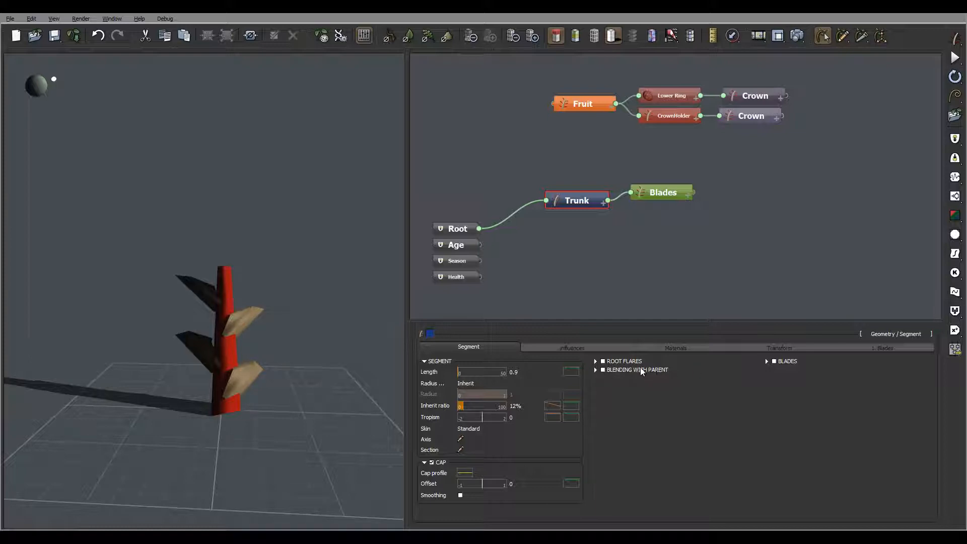
left_click(572, 347)
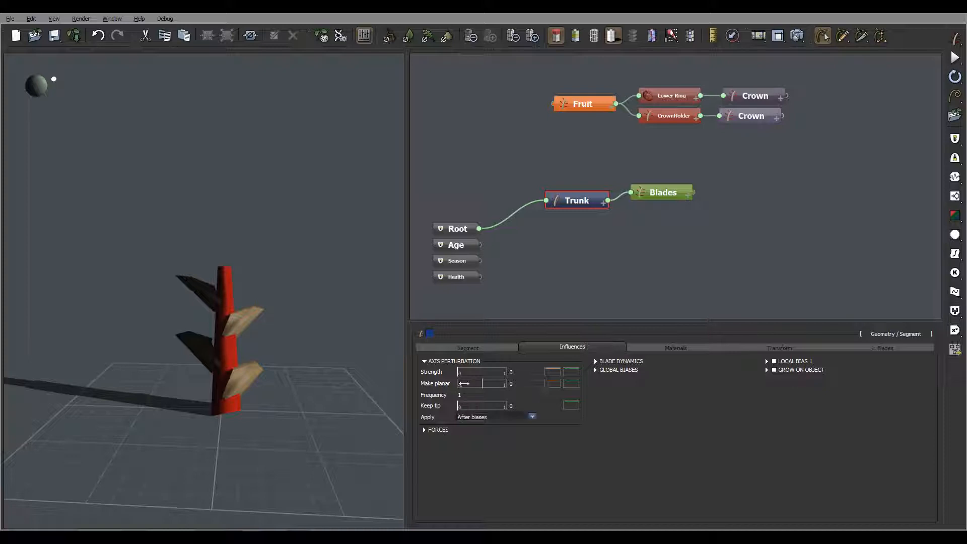
left_click(461, 373)
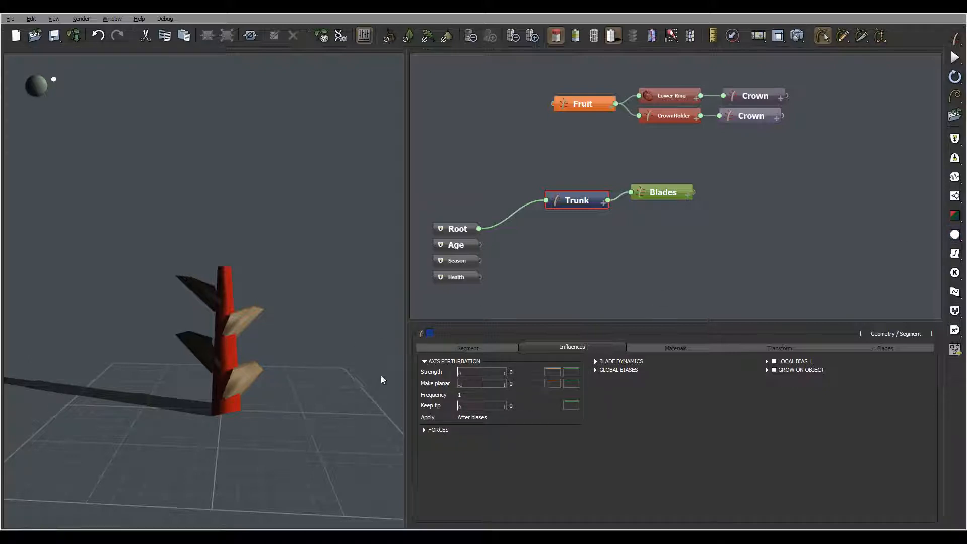
left_click(462, 372)
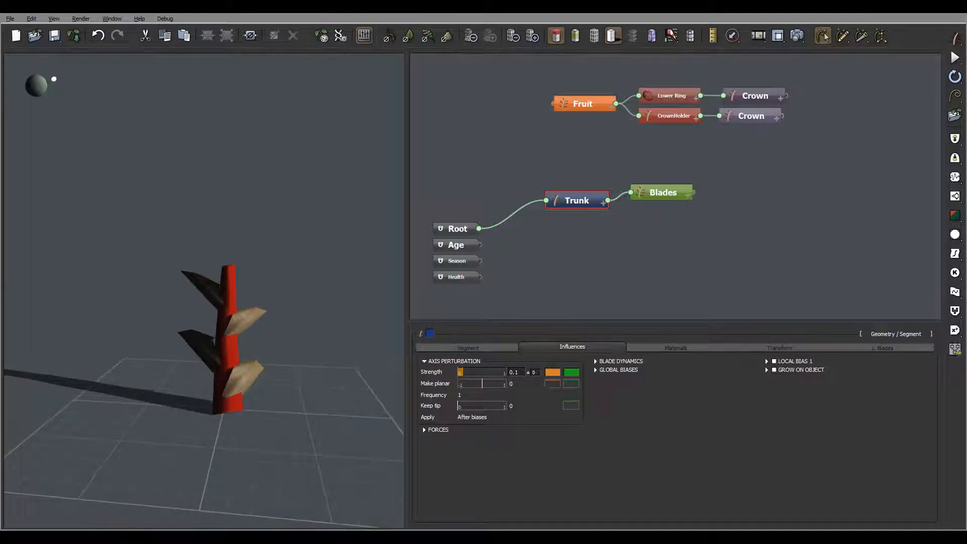
Step: Enable the blades option on the Blades segment, with auto-size on and a blade width of 0.45
left_click(677, 189)
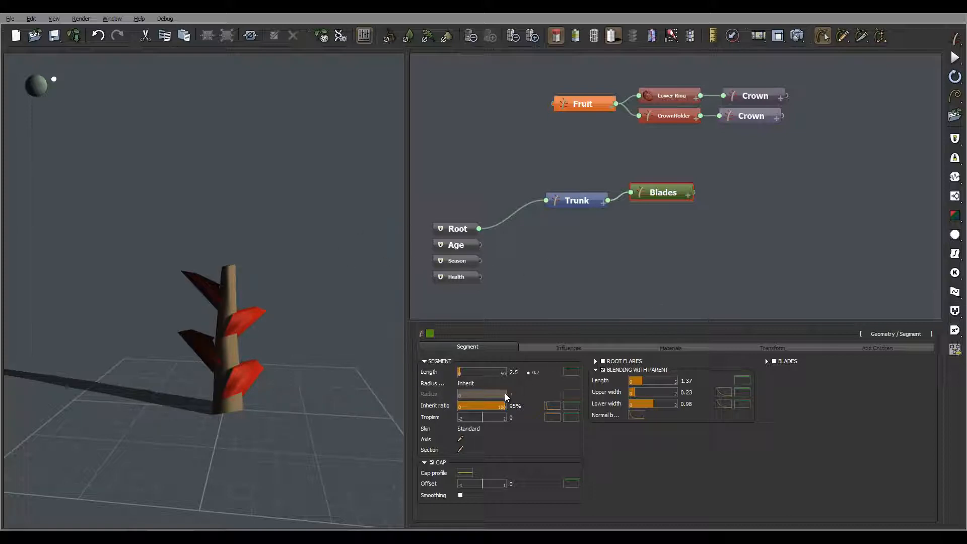
left_click_drag(207, 335, 229, 393)
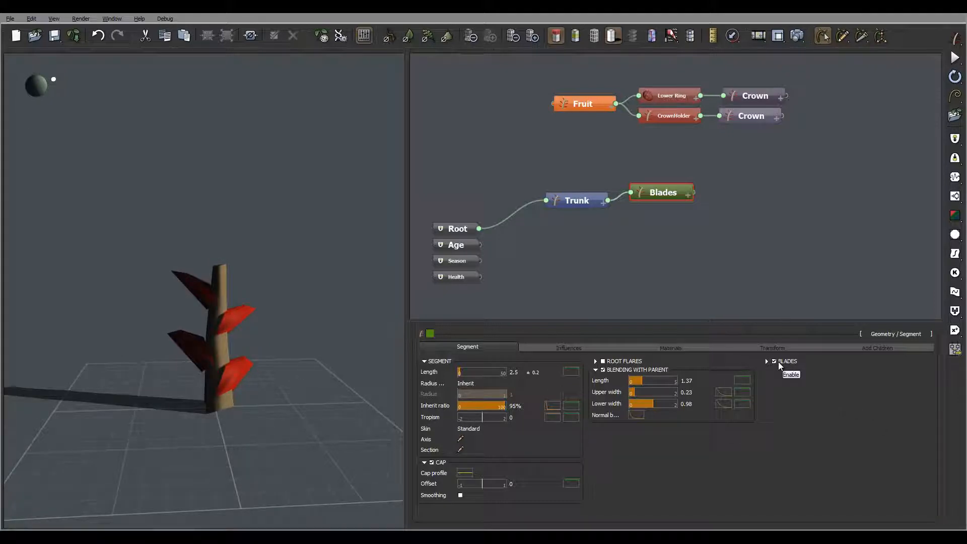
left_click(778, 362)
left_click_drag(368, 262, 403, 297)
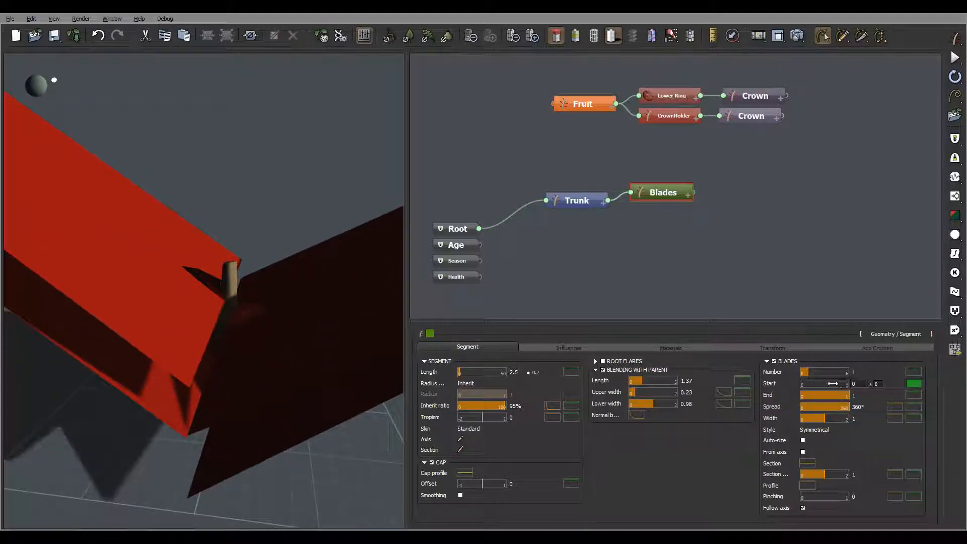
left_click(802, 440)
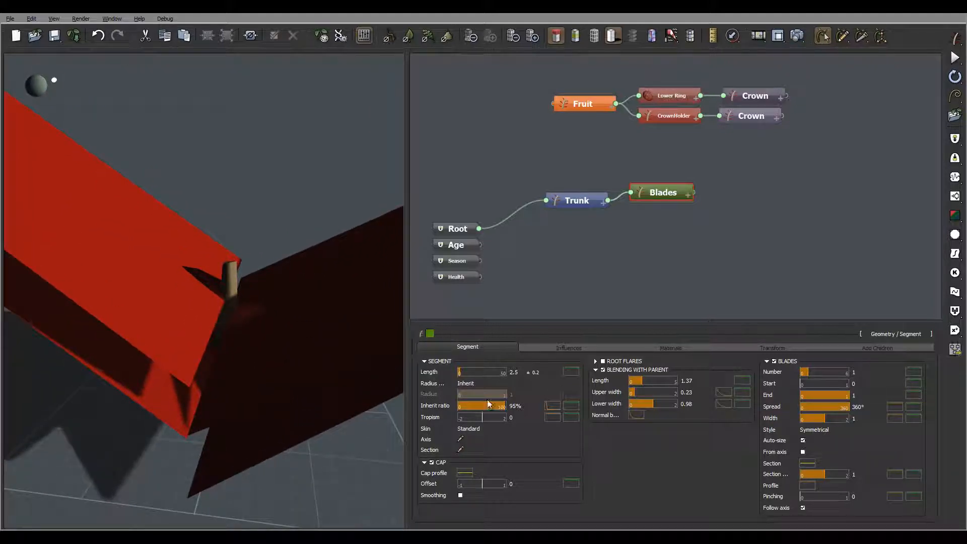
left_click_drag(336, 382, 259, 334)
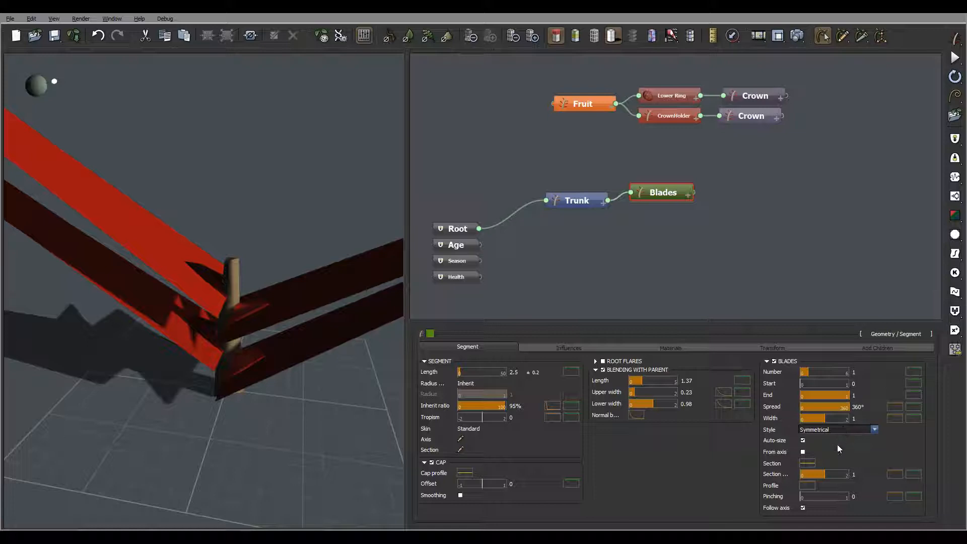
left_click_drag(831, 421, 813, 420)
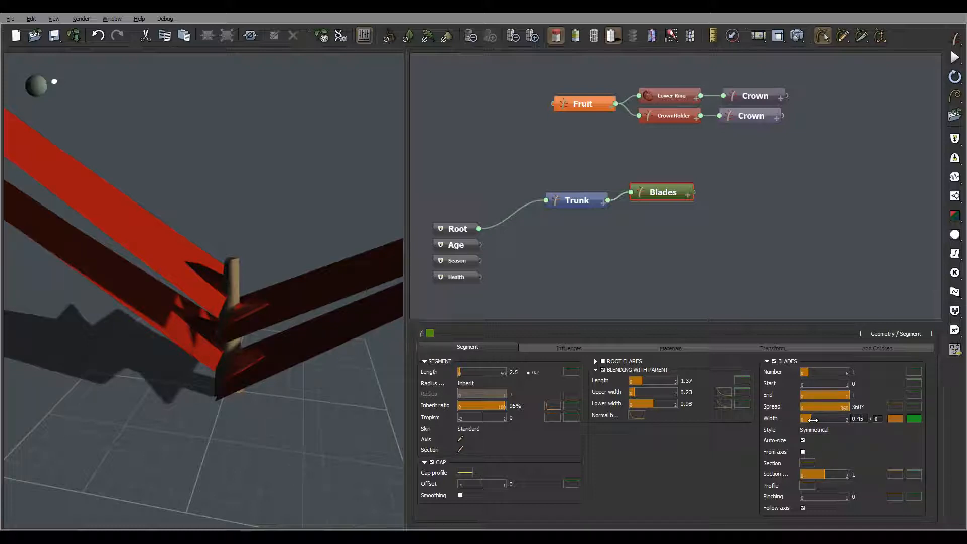
Step: In the blade width profile, add a keypoint near 0.06 at full height and lower the start keypoint to about 0.39
left_click(896, 419)
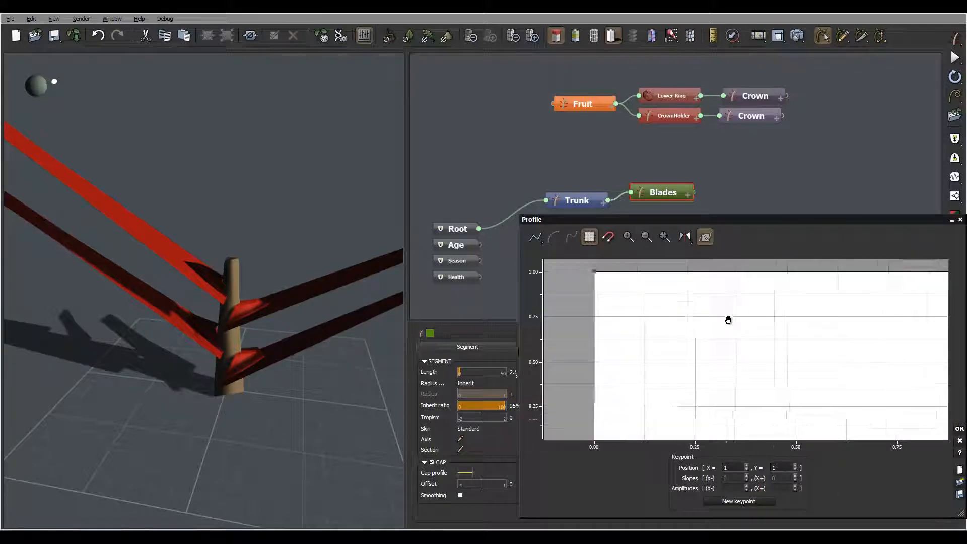
left_click(597, 284)
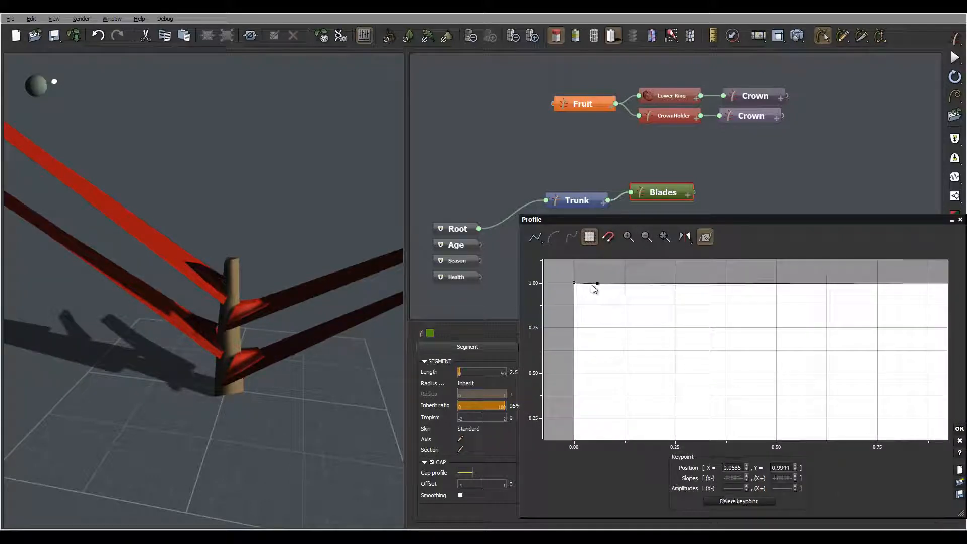
left_click_drag(576, 283, 577, 393)
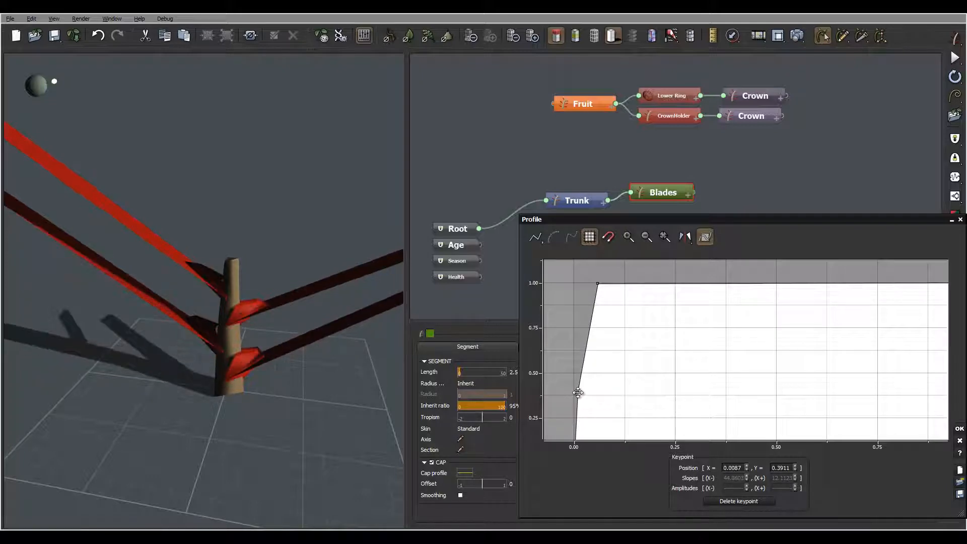
mouse_move(252, 282)
left_mouse_down()
mouse_move(267, 319)
mouse_move(257, 285)
left_mouse_up()
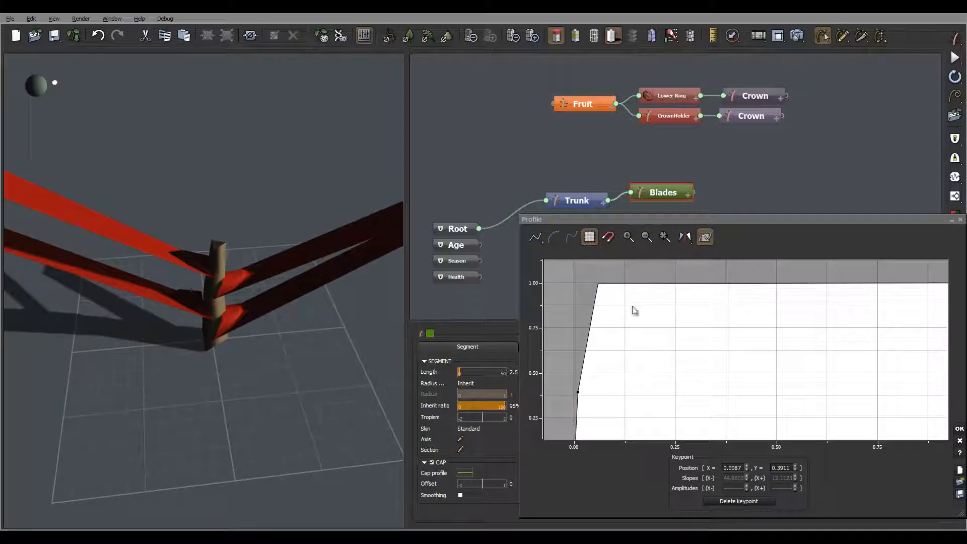
Step: Lower the end keypoint of the blade width profile to about 0 so the blades taper to a point, and accept the curve
left_click_drag(709, 336, 581, 321)
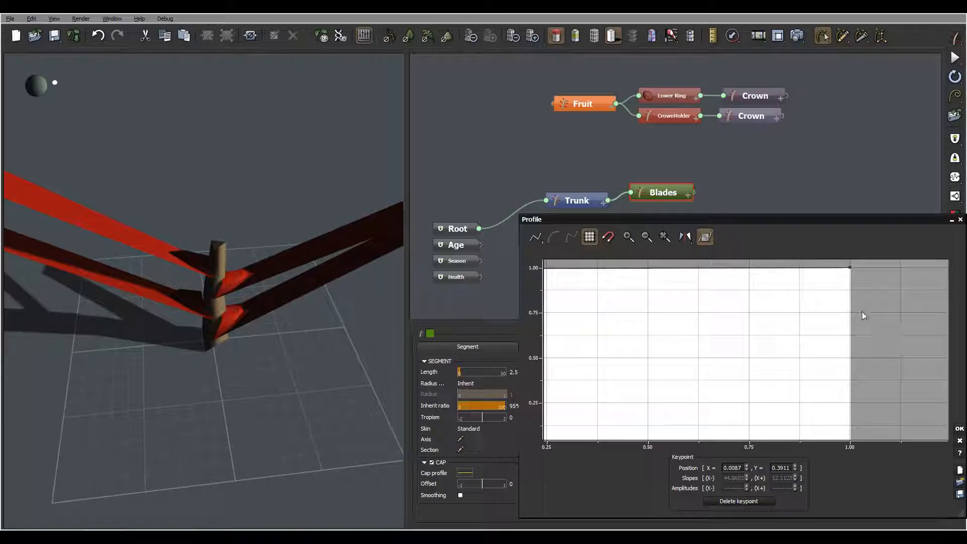
left_click_drag(850, 268, 840, 355)
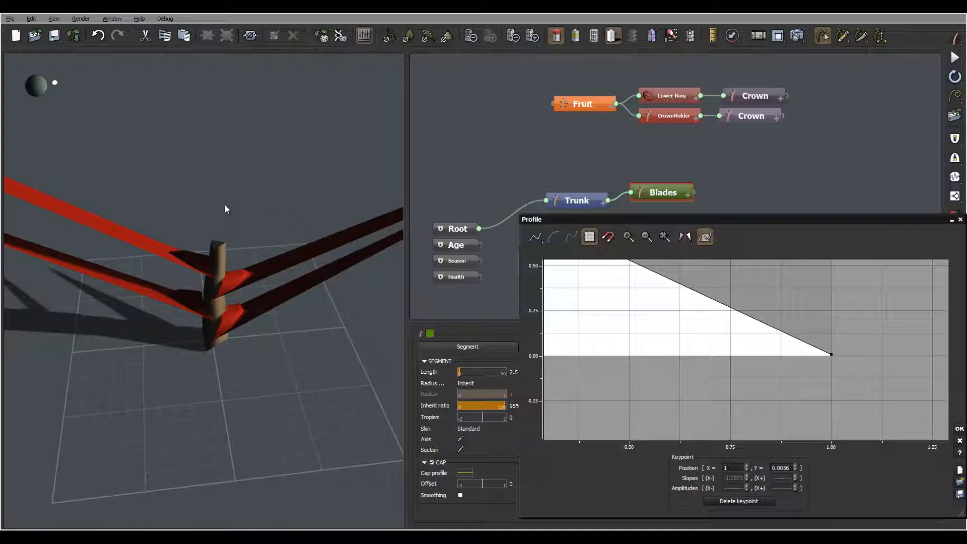
left_click_drag(225, 205, 254, 296)
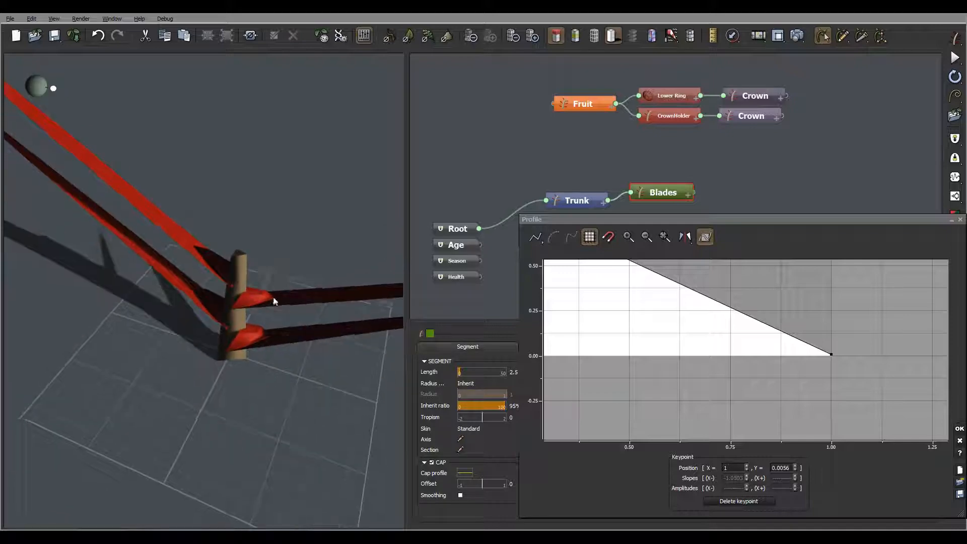
left_click(959, 429)
left_click_drag(247, 319, 231, 313)
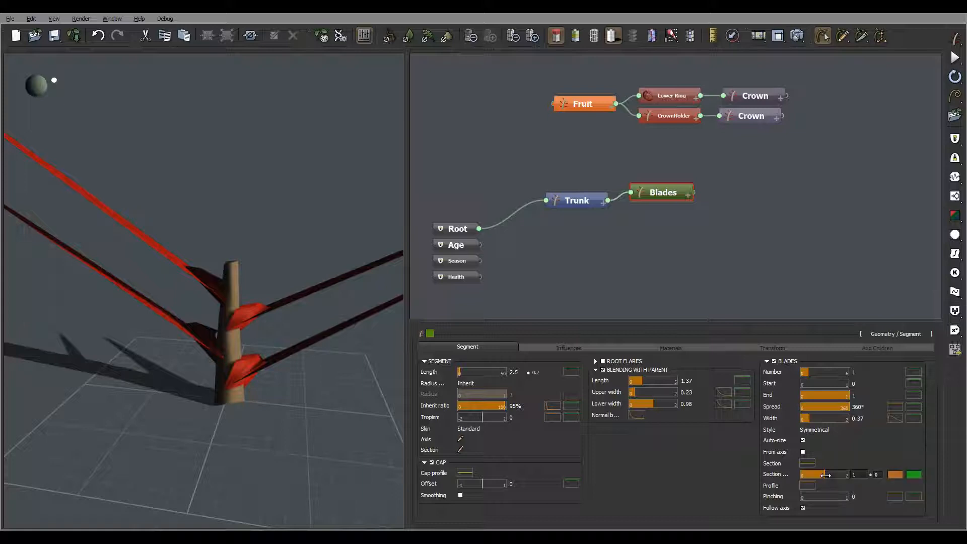
Step: Shape the blade section curve by placing its end keypoint slightly above 0, checking the blades from several angles
left_click(807, 463)
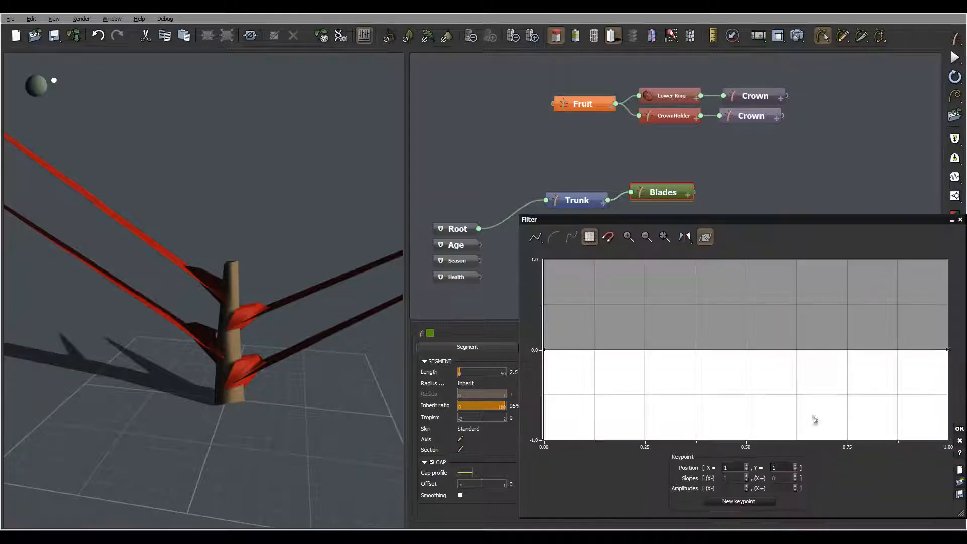
middle_click_drag(802, 322, 694, 303)
left_click_drag(839, 331, 839, 344)
left_click_drag(216, 268, 244, 301)
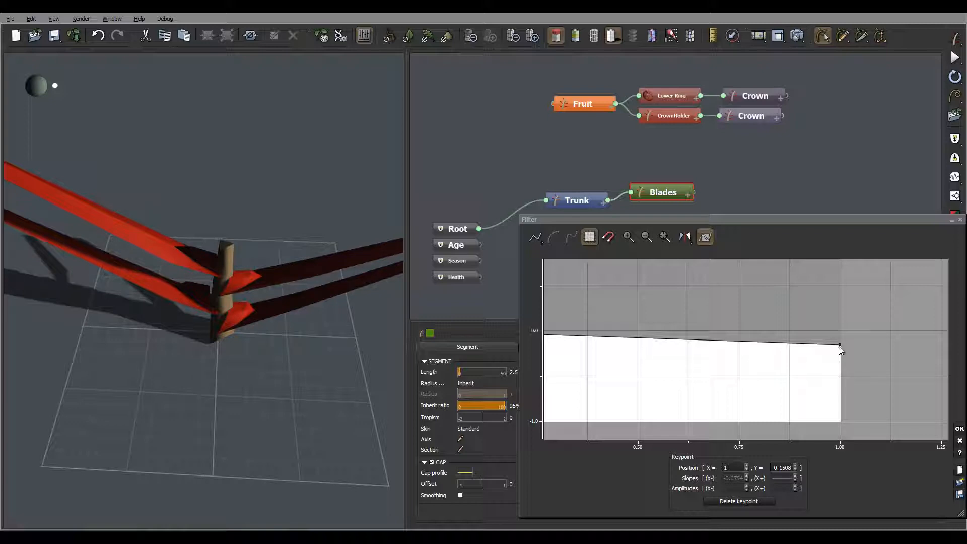
left_click_drag(840, 344, 846, 327)
left_click_drag(275, 249, 167, 278)
right_click_drag(167, 278, 242, 322)
Step: Lower the start keypoint of the blade section curve to about -0.05 and accept the curve
right_click_drag(600, 361, 783, 352)
left_click_drag(618, 322, 619, 326)
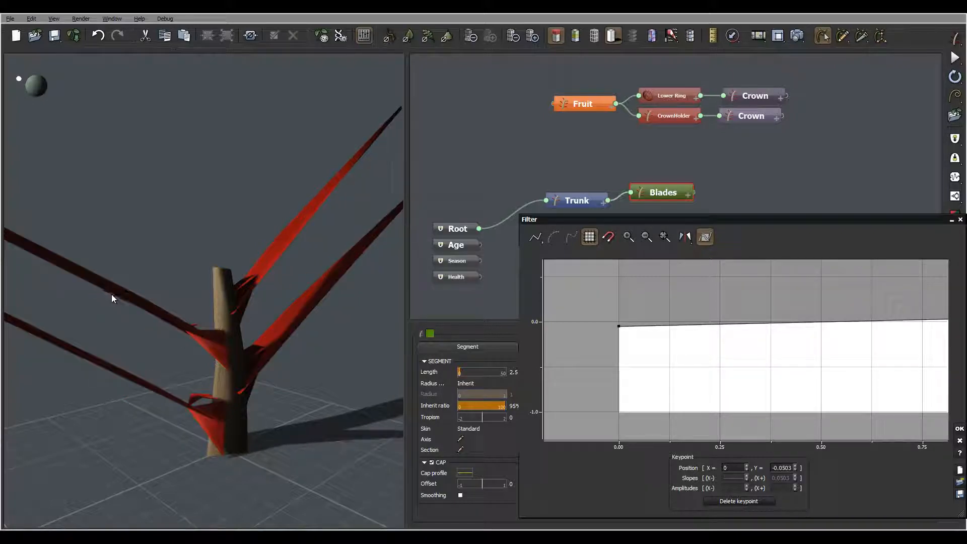
left_click_drag(112, 295, 281, 271)
right_click_drag(282, 268, 280, 282)
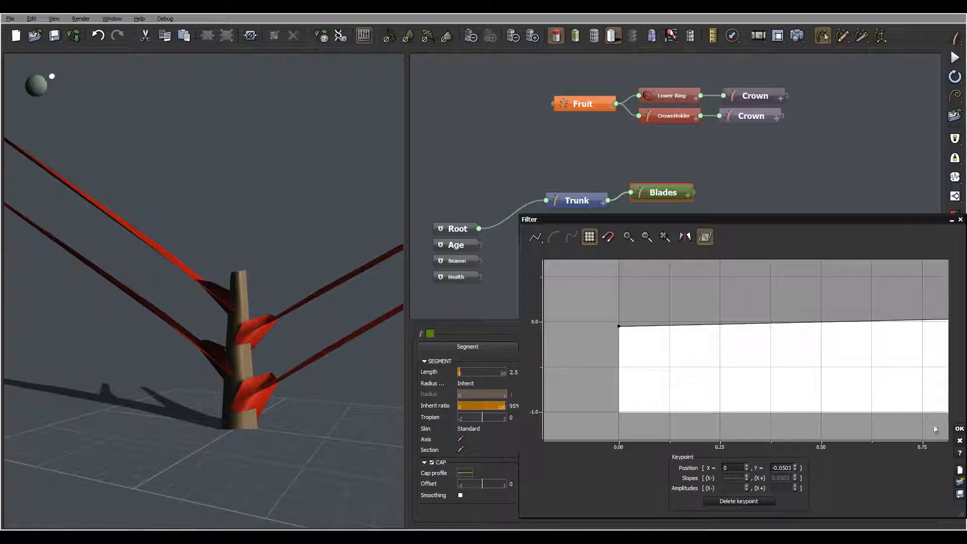
left_click(959, 429)
Step: Set the Blades segment's section amount to 0.24 and its tropism to 10 with a variance of 6
left_click_drag(824, 475, 806, 474)
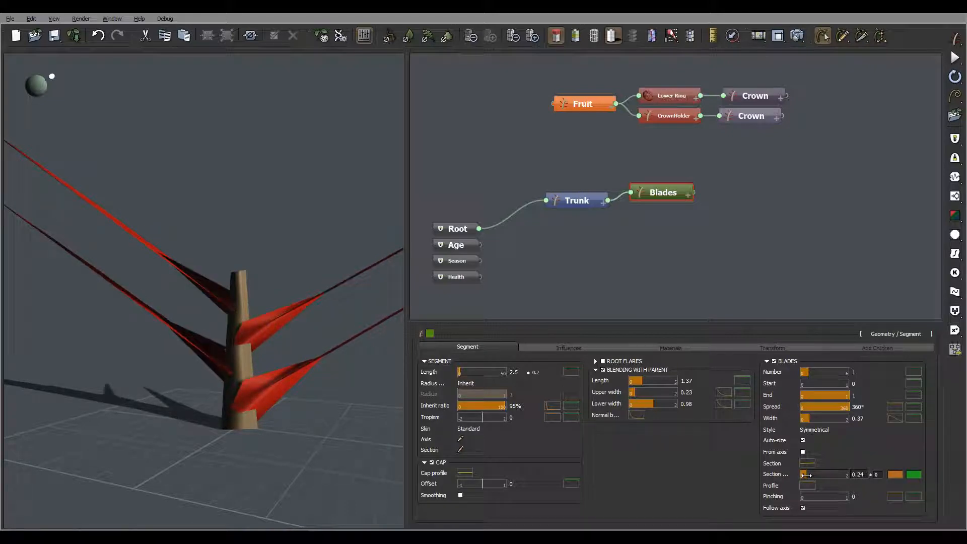
left_click_drag(201, 247, 252, 267)
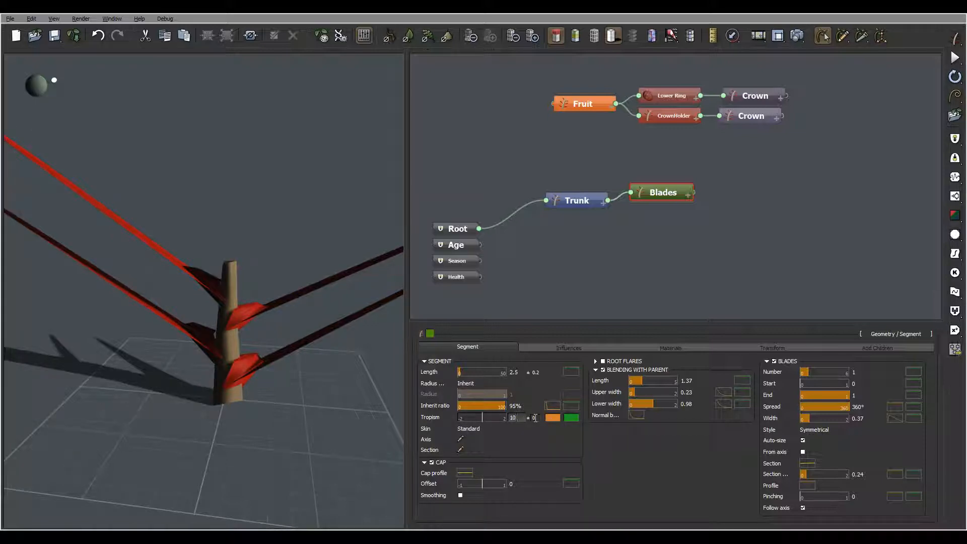
key("Tab")
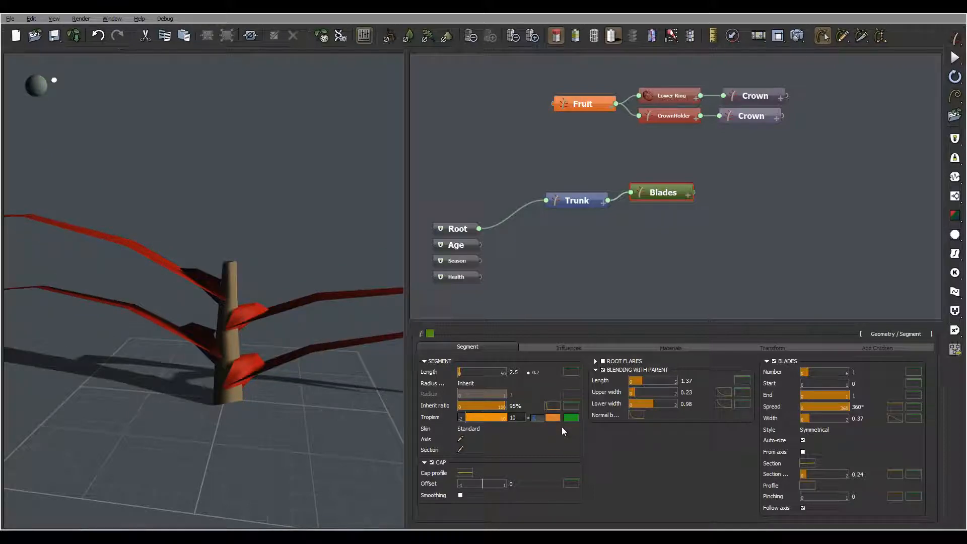
key("Return")
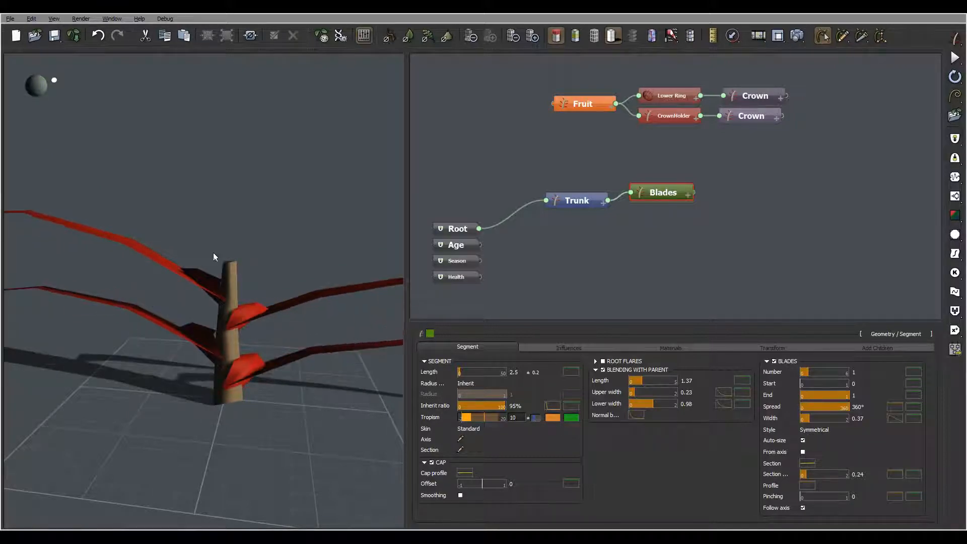
right_click_drag(213, 253, 257, 242)
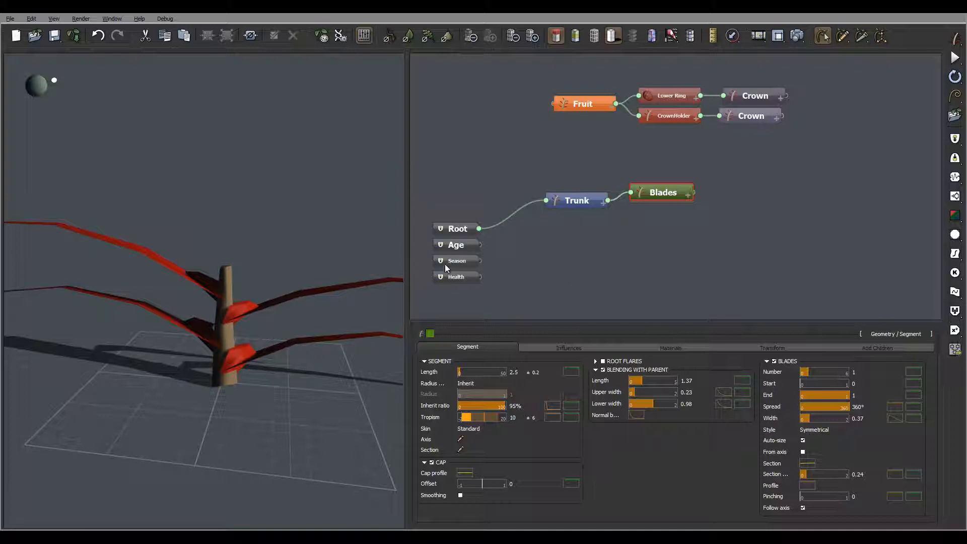
Step: Set the number of blades distributed along the Trunk to 24 with a variance of 2
left_click(577, 201)
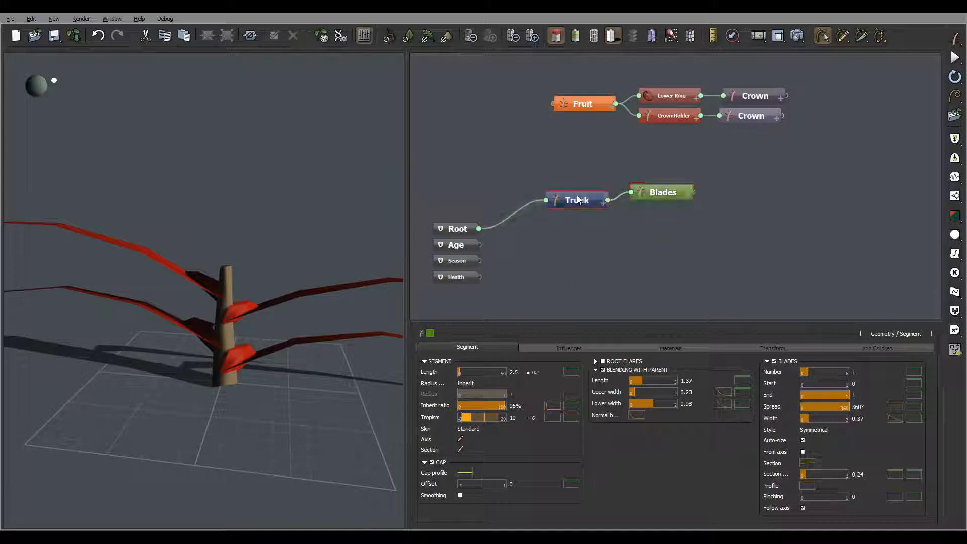
left_click(868, 347)
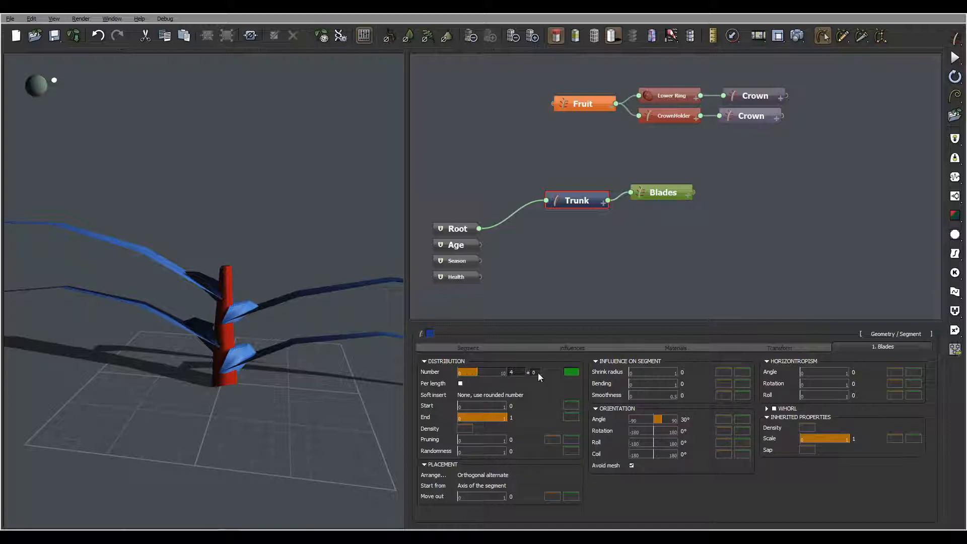
double_click(521, 374)
key("Tab")
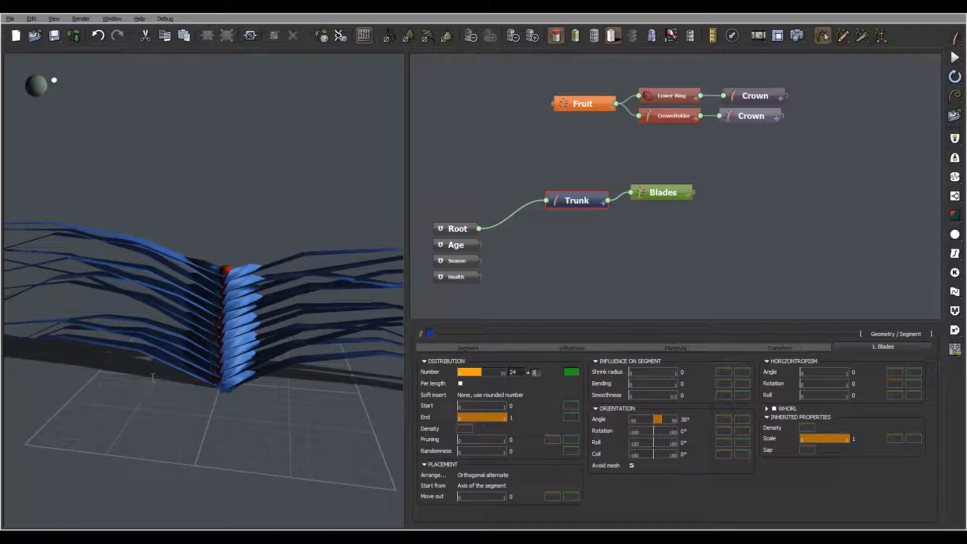
key("Return")
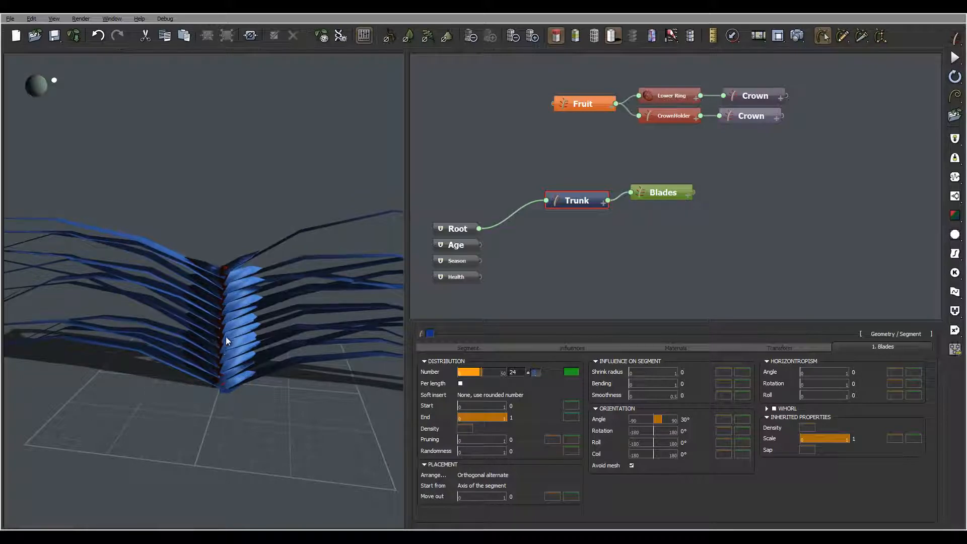
Step: Limit the blades' distribution along the Trunk to a start of 0.19 and an end of 0.86
left_click_drag(460, 406, 472, 405)
left_click_drag(471, 405, 466, 404)
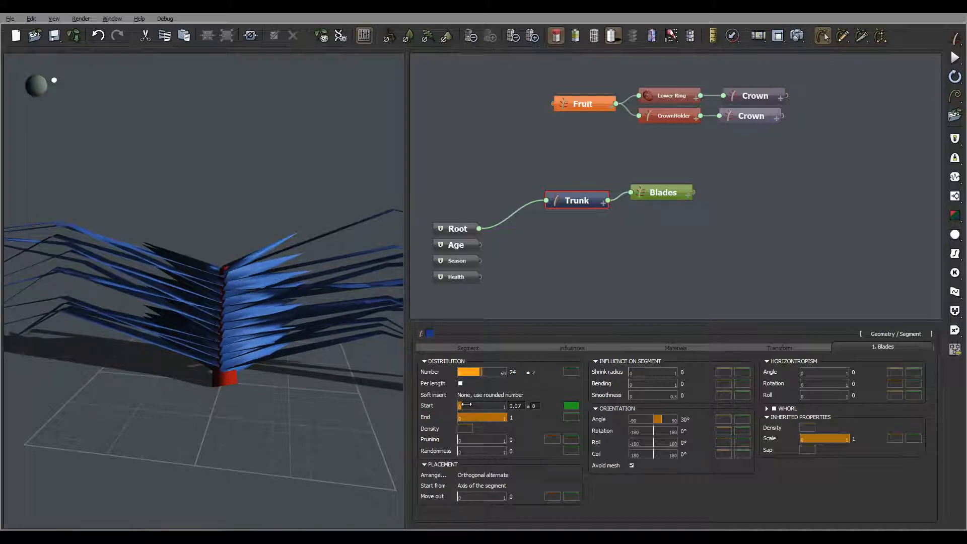
left_click_drag(207, 374, 235, 422)
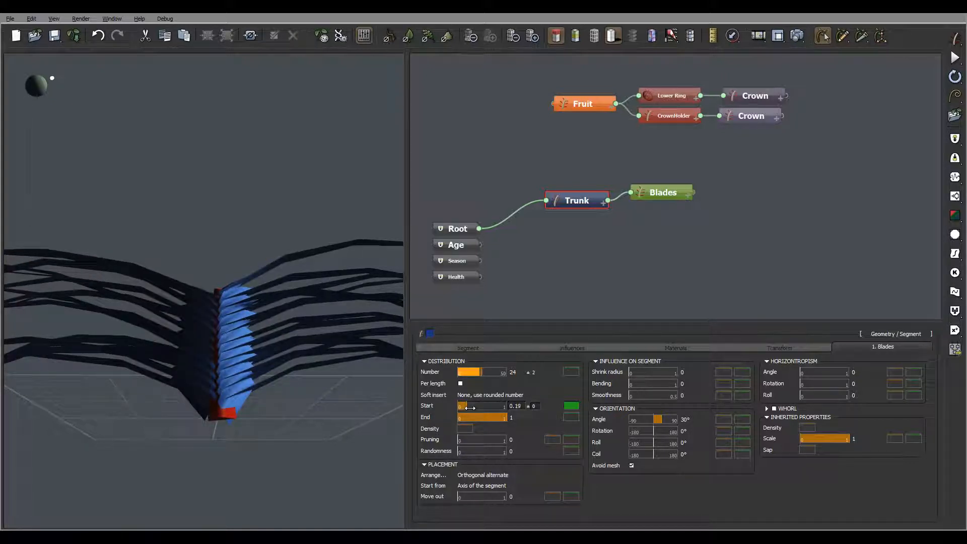
left_click_drag(282, 359, 270, 399)
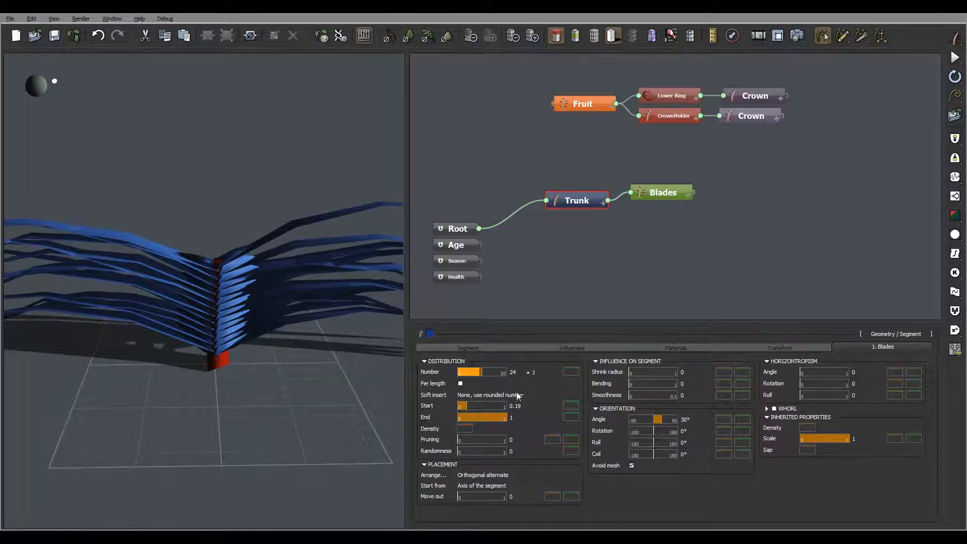
left_click_drag(504, 417, 499, 417)
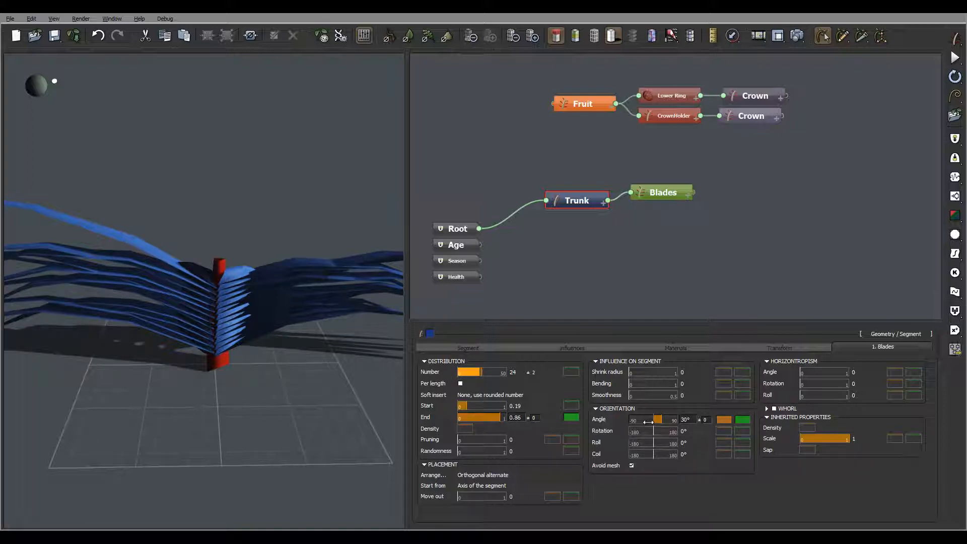
Step: Set the orientation angle of the blades on the Trunk to 48° with a variance of 5
left_click(687, 420)
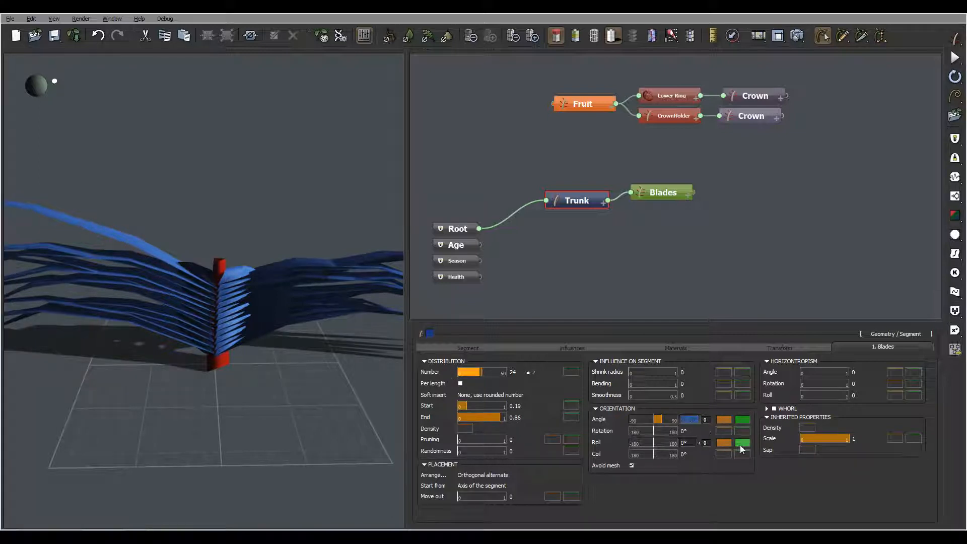
type("48")
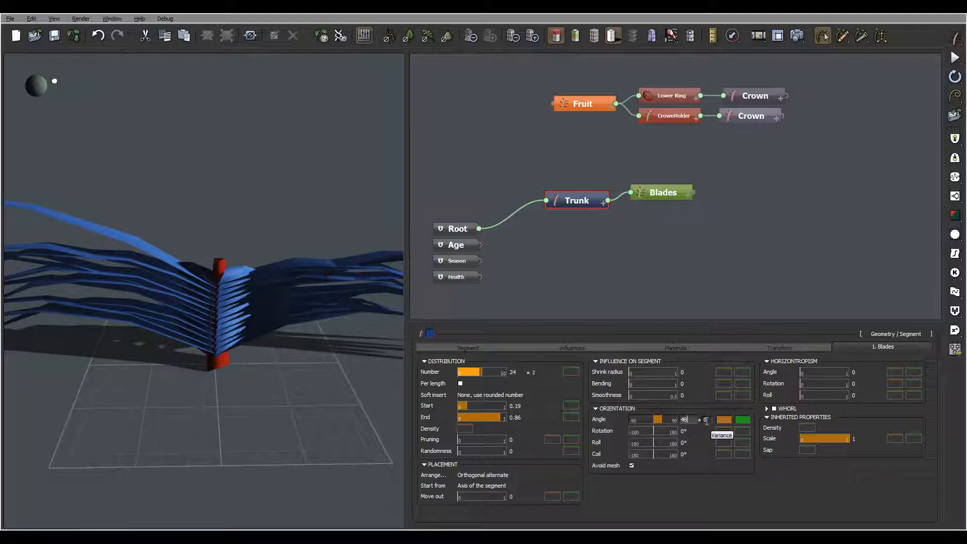
left_click(706, 421)
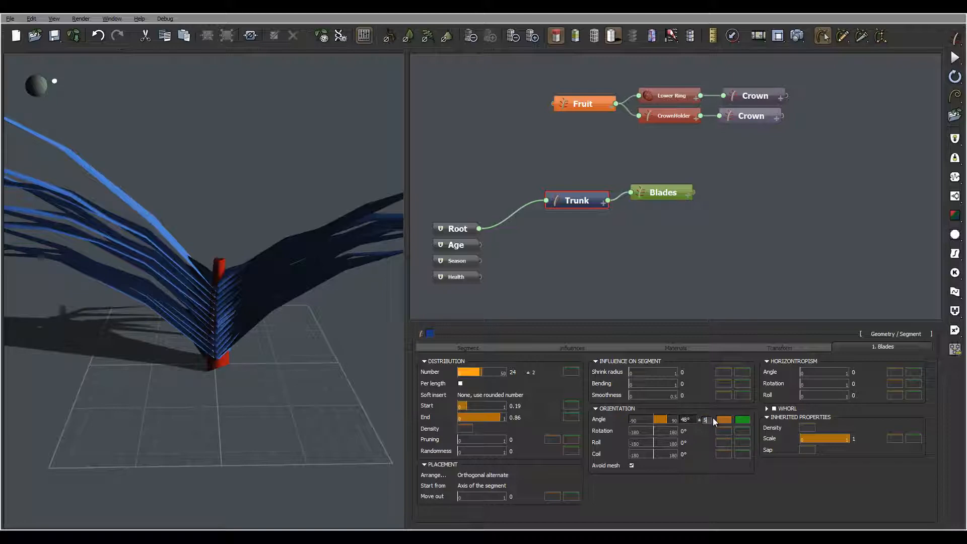
type("5")
key("Return")
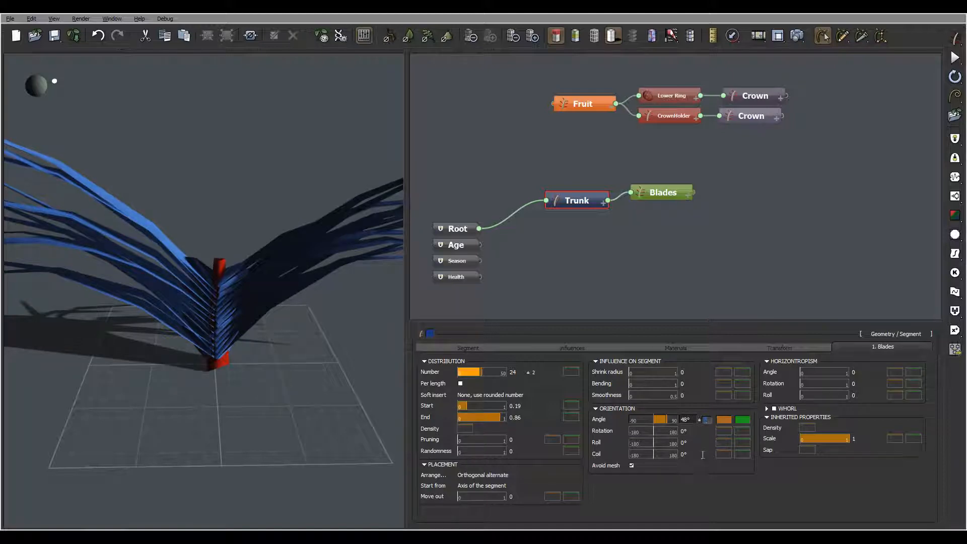
Step: Set the blades' coil to 137° with a variance of 7 and inspect their spread around the Trunk
left_click(684, 455)
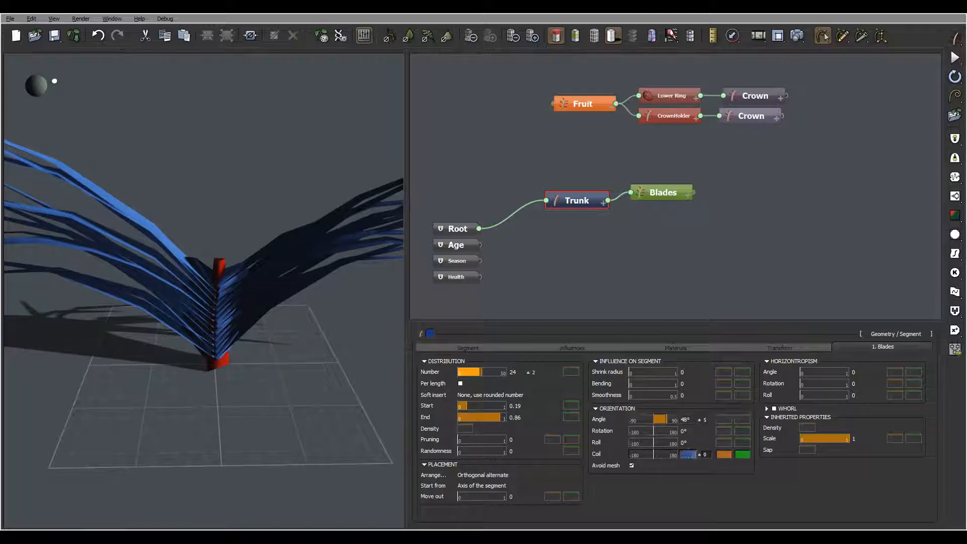
type("137")
key("Return")
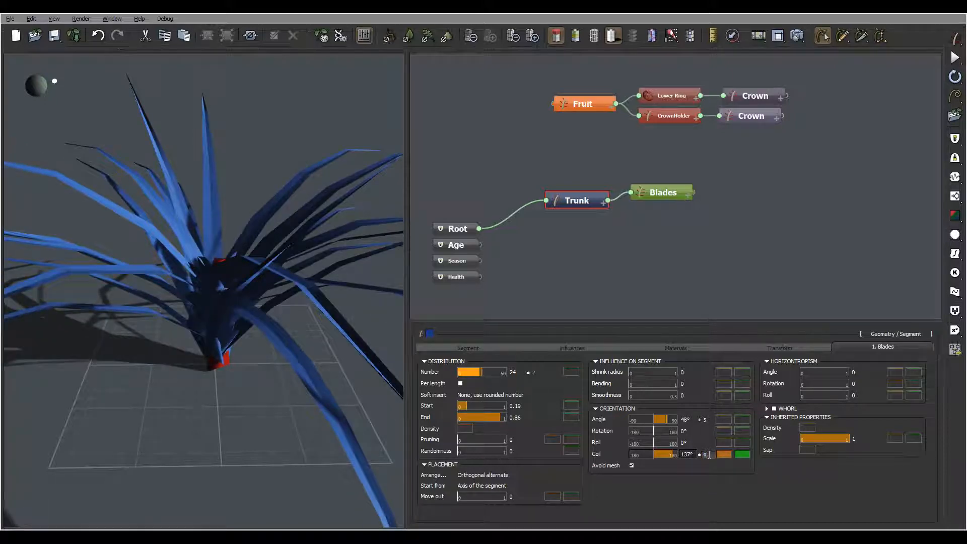
left_click_drag(158, 327, 192, 357)
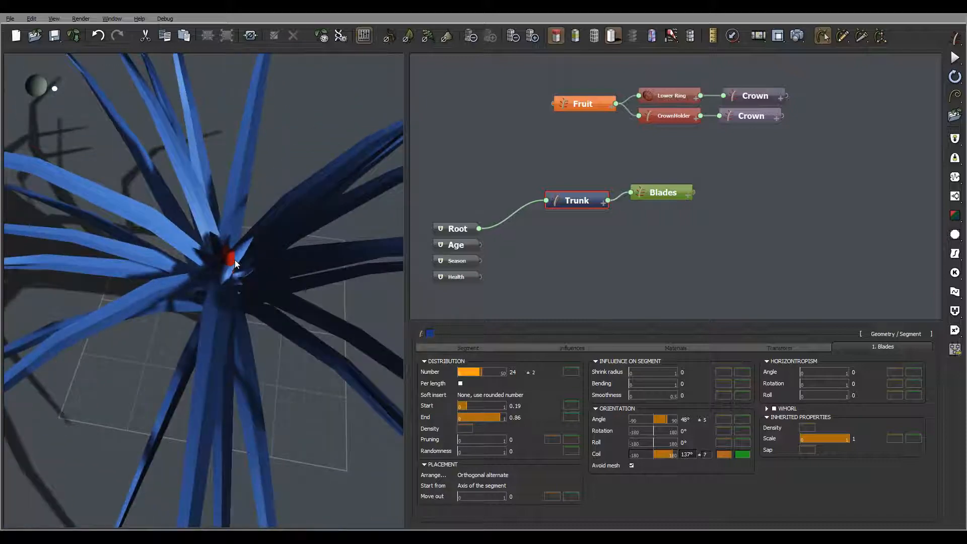
left_click_drag(161, 105, 234, 267)
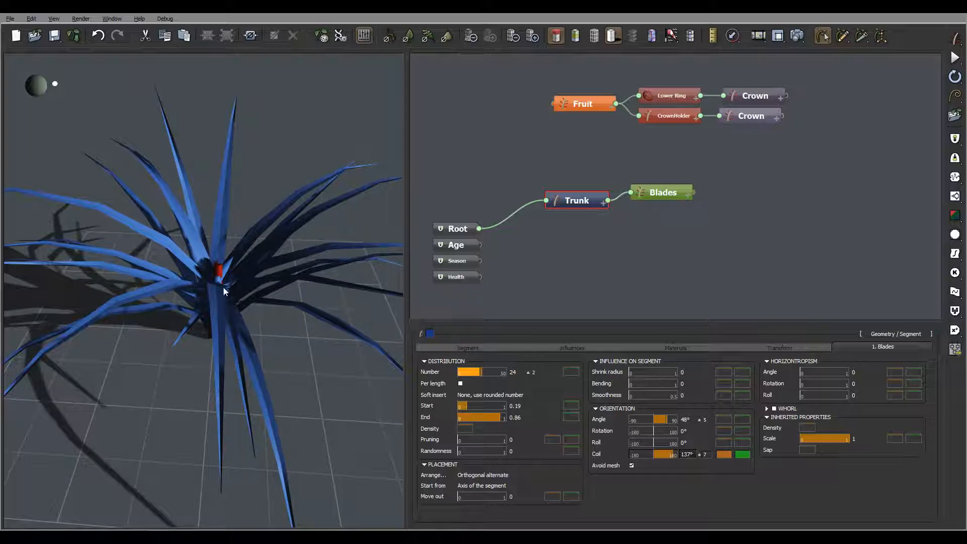
left_click_drag(181, 253, 211, 262)
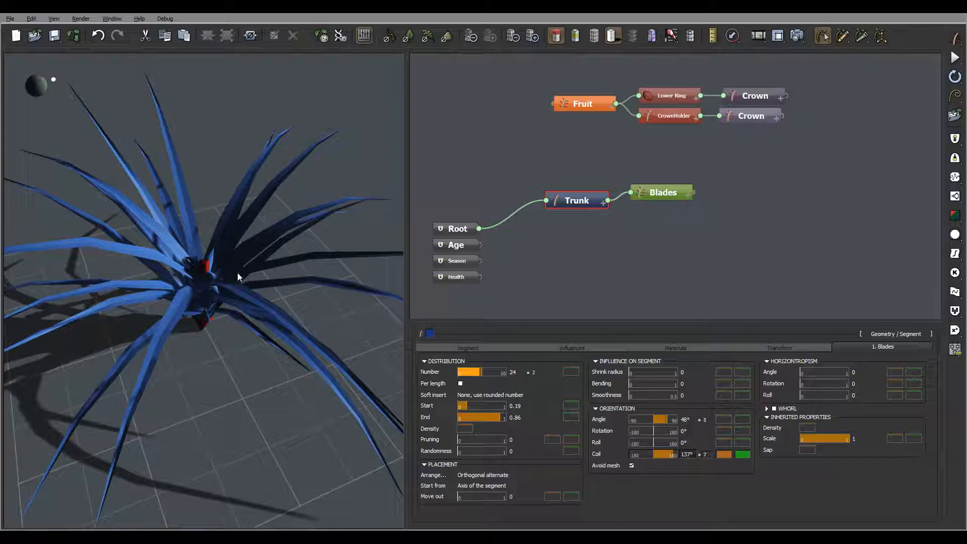
mouse_move(237, 273)
left_mouse_down()
mouse_move(236, 225)
mouse_move(234, 252)
mouse_move(218, 259)
mouse_move(238, 257)
left_mouse_up()
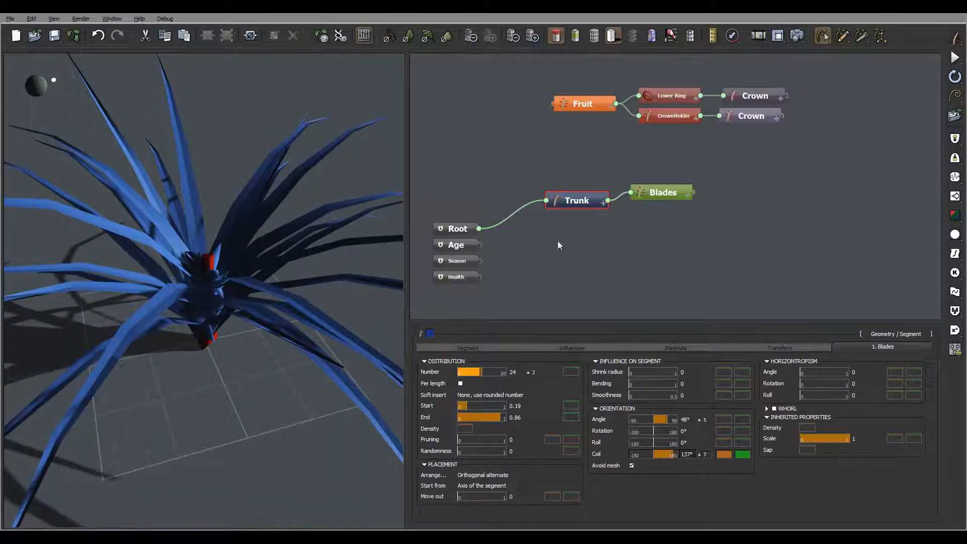
Step: Add a Segment node below the Blades node and name it BottomBlades
left_click(666, 230)
right_click(666, 231)
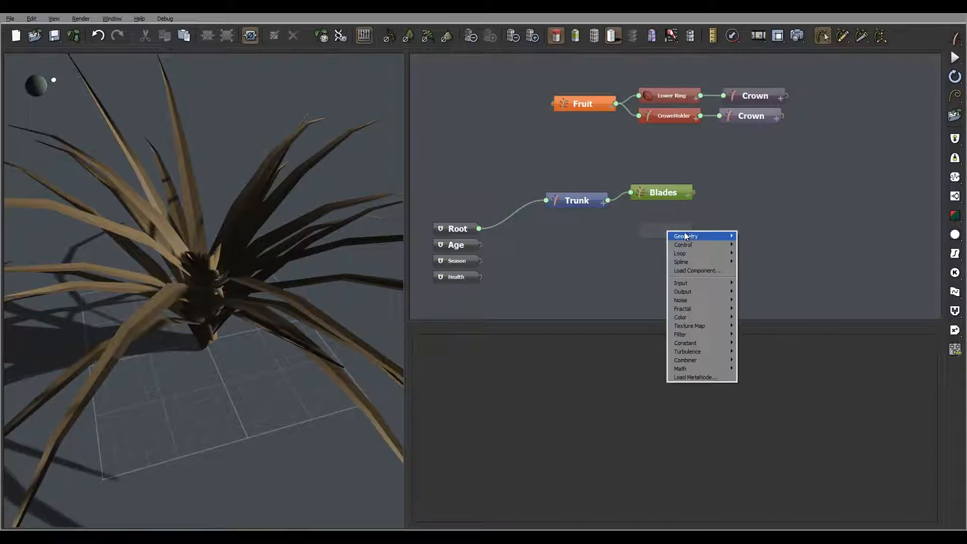
mouse_move(684, 236)
left_click(641, 237)
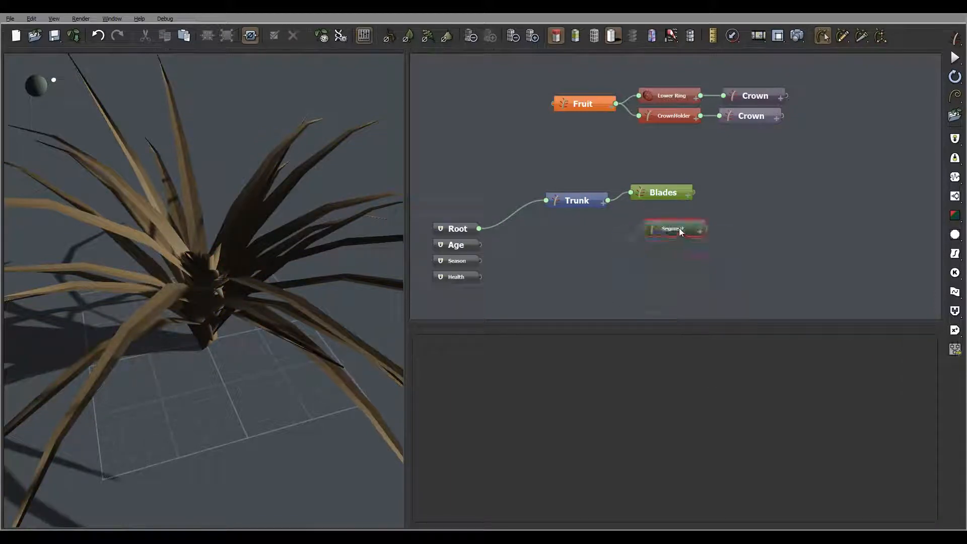
double_click(679, 229)
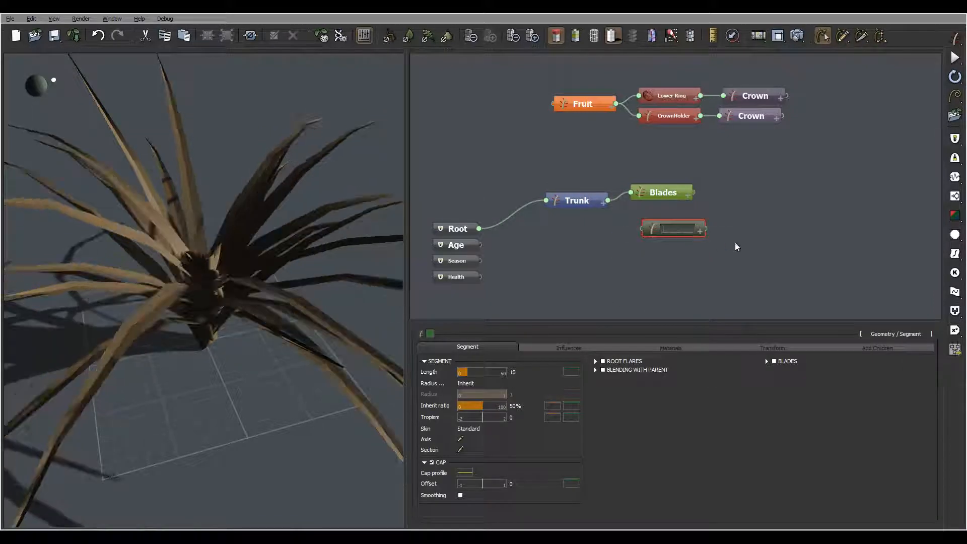
type("Bott")
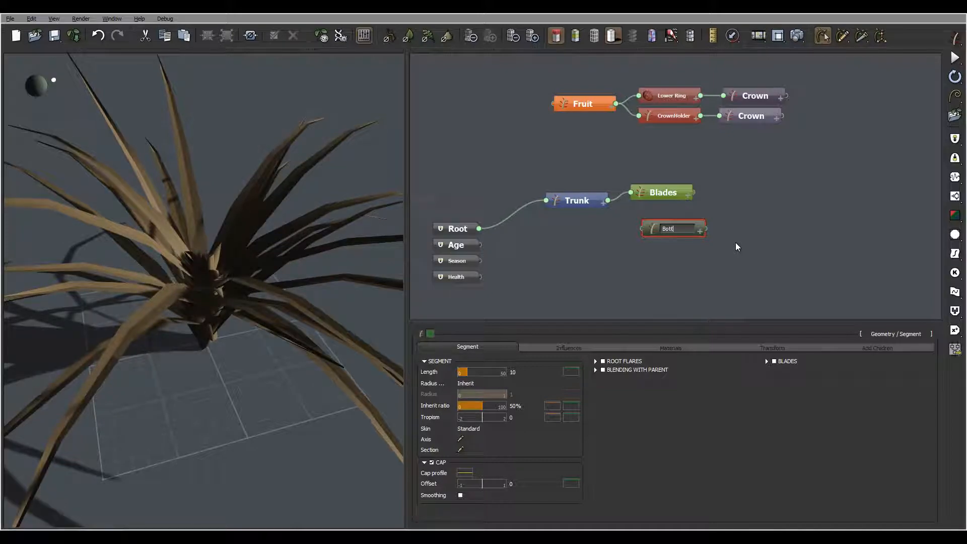
type("omBlades")
key("Return")
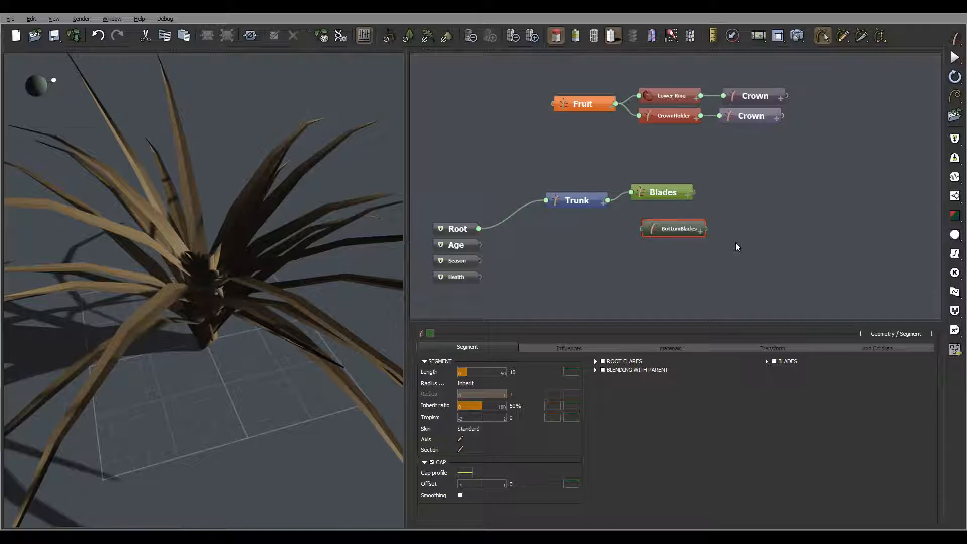
Step: Rename the new segment node as Top Blades and change its node colour to golden yellow
double_click(675, 229)
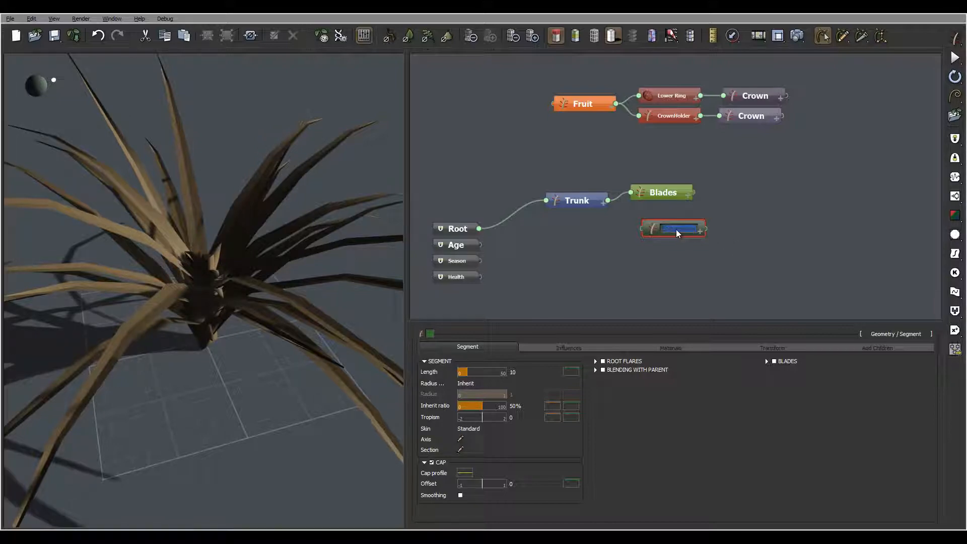
left_click_drag(678, 228, 629, 233)
type("Top Blades")
double_click(679, 229)
key("Return")
left_click(430, 334)
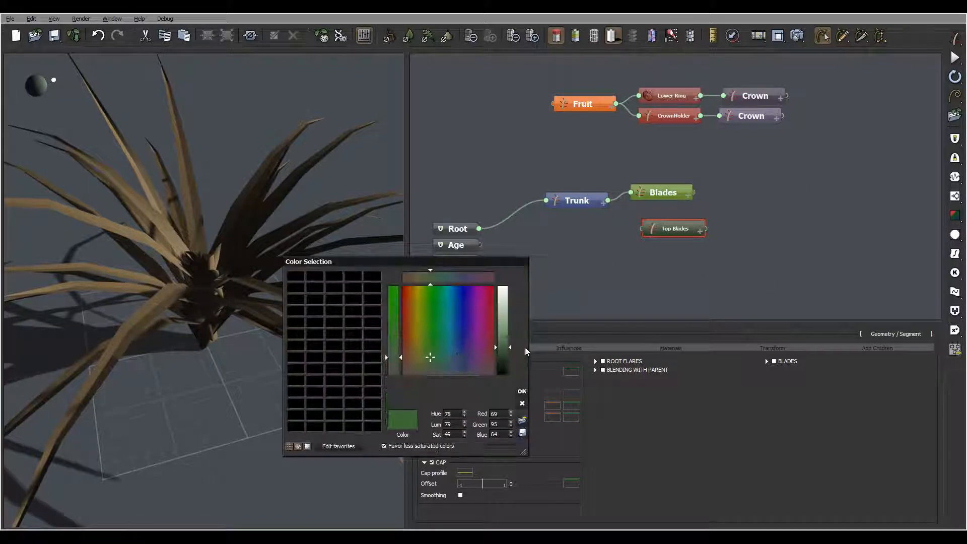
left_click(415, 307)
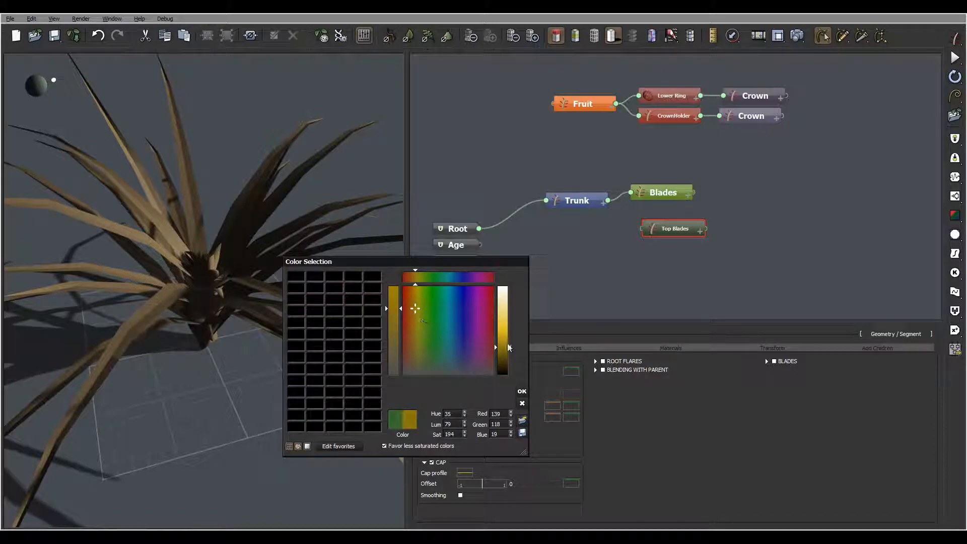
left_click(521, 391)
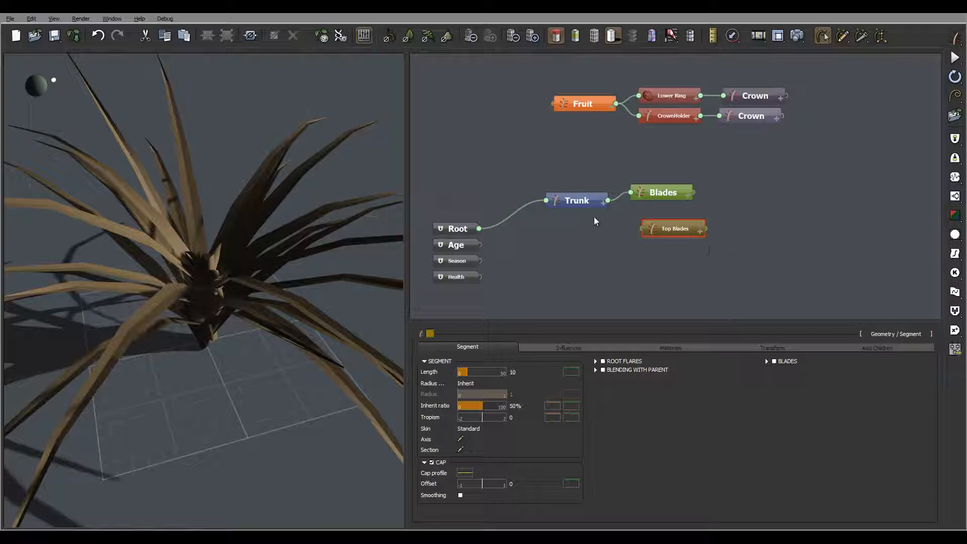
Step: Connect the Top Blades node to the Trunk as a new child
right_click(569, 158)
left_click(537, 189)
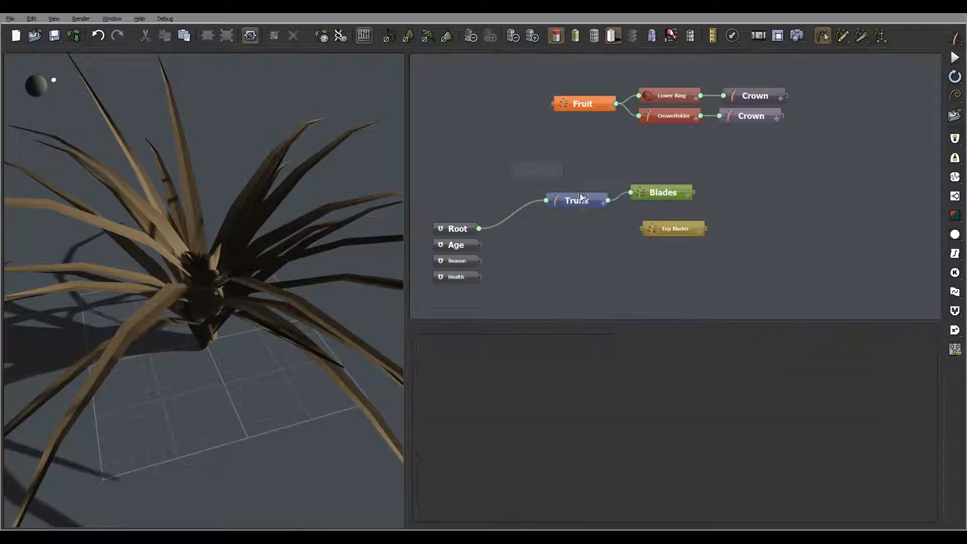
left_click(607, 201)
left_click(608, 201)
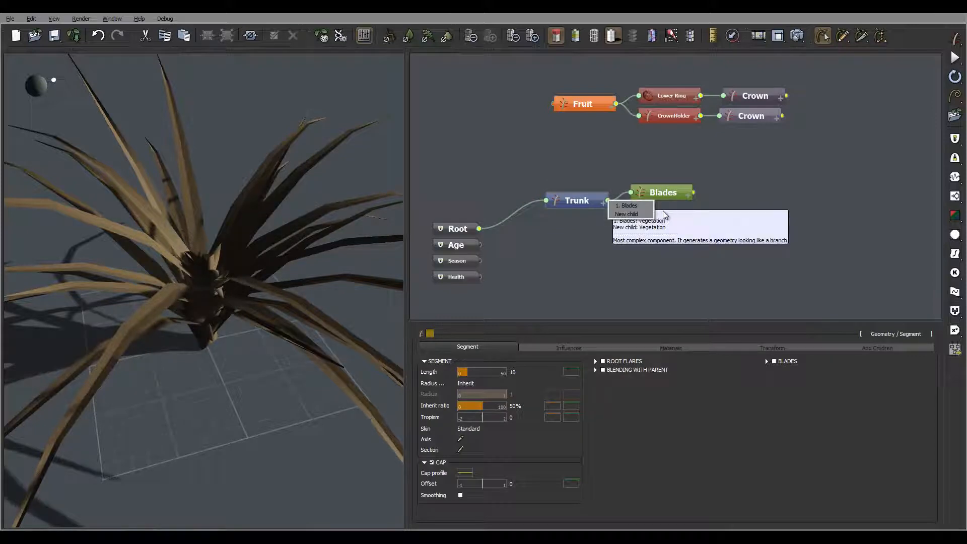
left_click(631, 215)
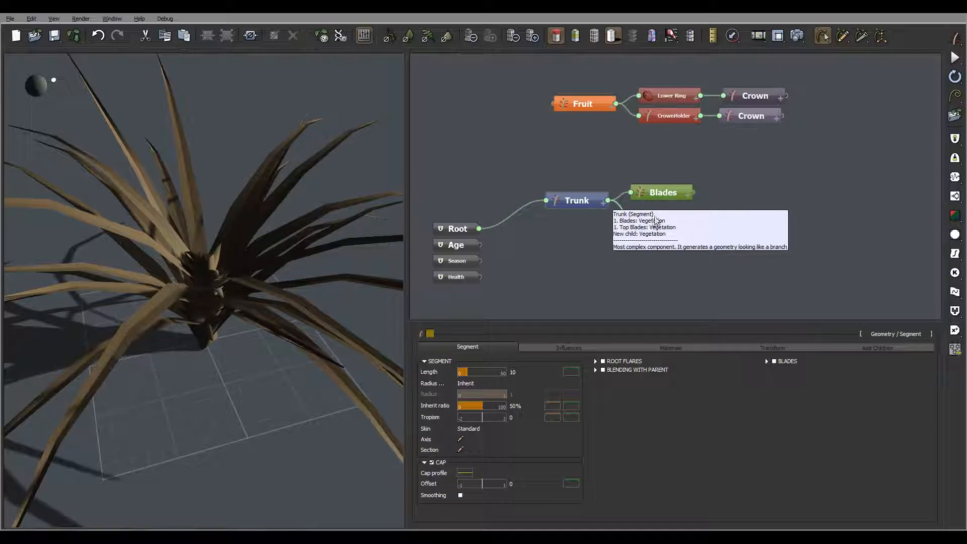
Step: Set the number of Top Blades distributed along the Trunk to 24 with a variance of 4
left_click(590, 201)
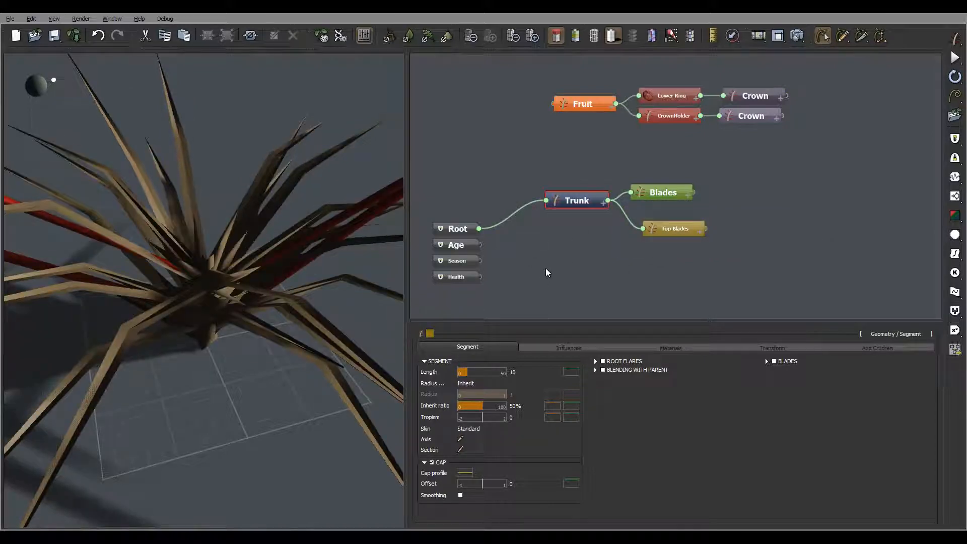
mouse_move(266, 273)
right_mouse_down()
mouse_move(303, 274)
mouse_move(207, 271)
mouse_move(259, 270)
right_mouse_up()
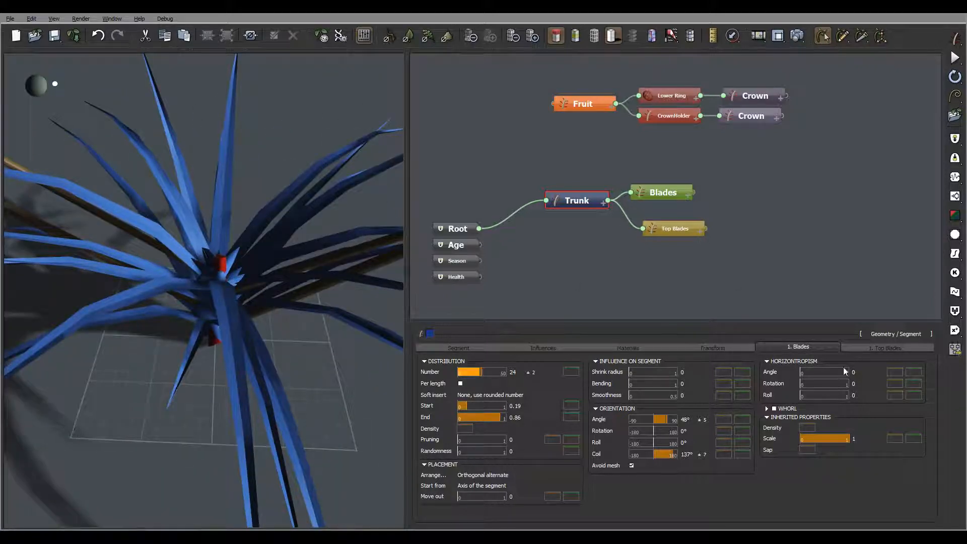
left_click(875, 348)
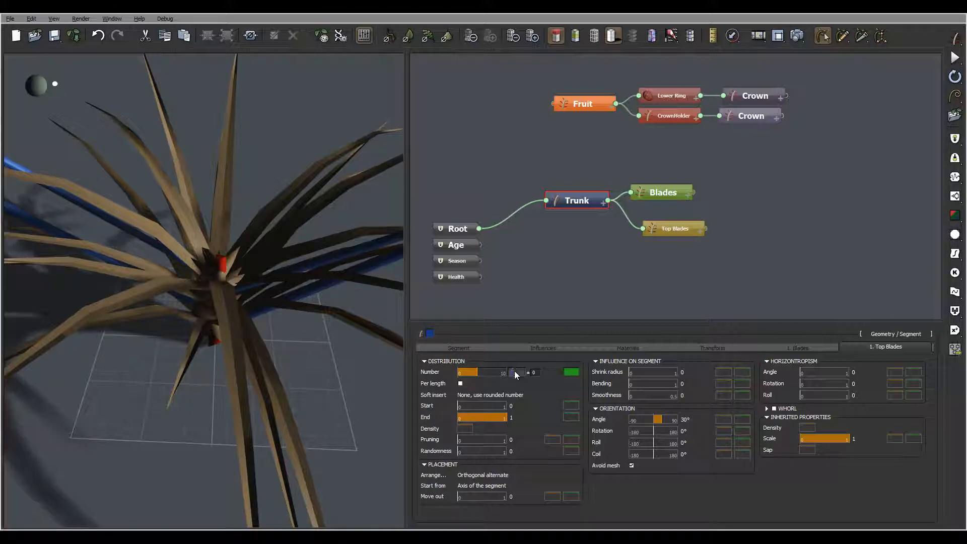
double_click(518, 372)
left_click(535, 372)
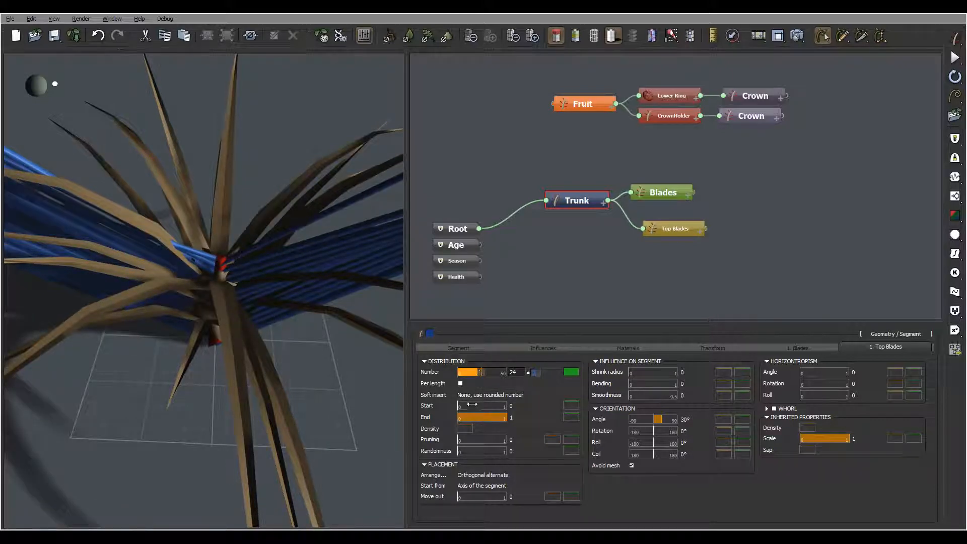
Step: Limit the Top Blades' distribution along the Trunk to a start of 0.94 and an end of 0.98
right_click_drag(217, 293, 224, 268)
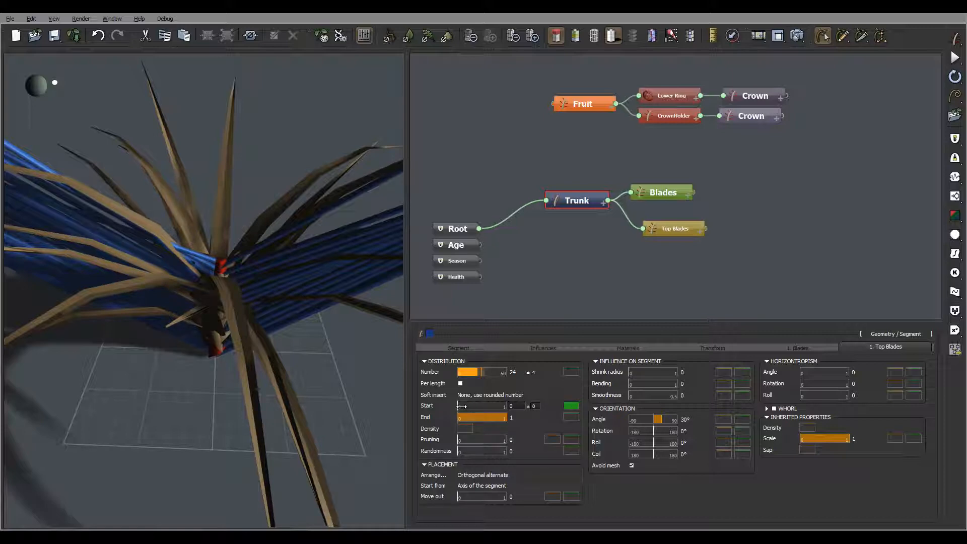
left_click(522, 406)
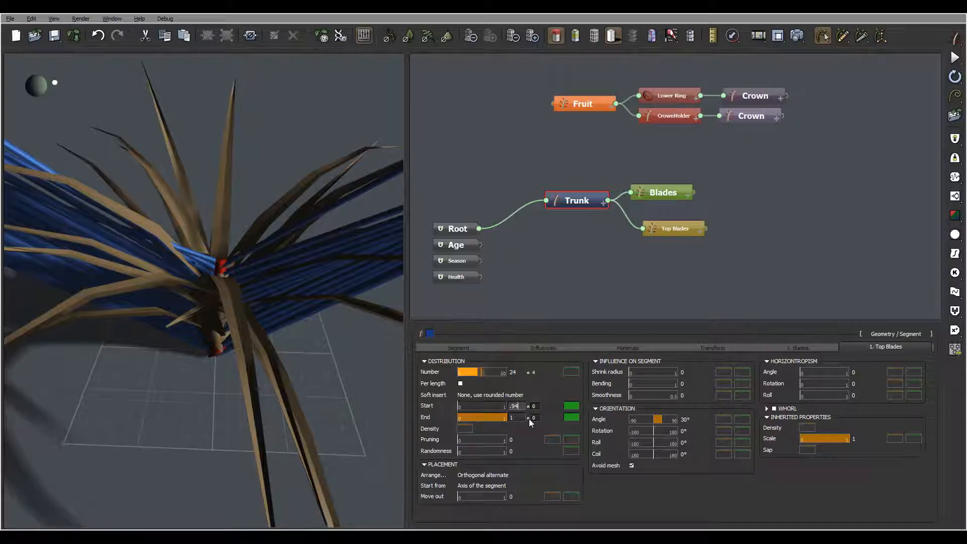
key("Tab")
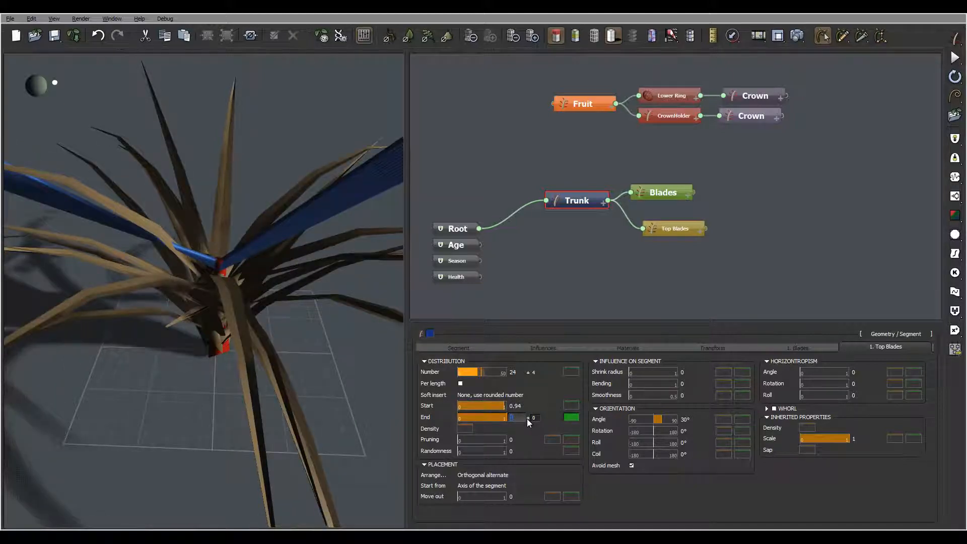
type(".98")
Step: Give the Top Blades' 30° angle a variance of 2 and set their coil to 137° with a variance of 7
right_click_drag(237, 279, 231, 225)
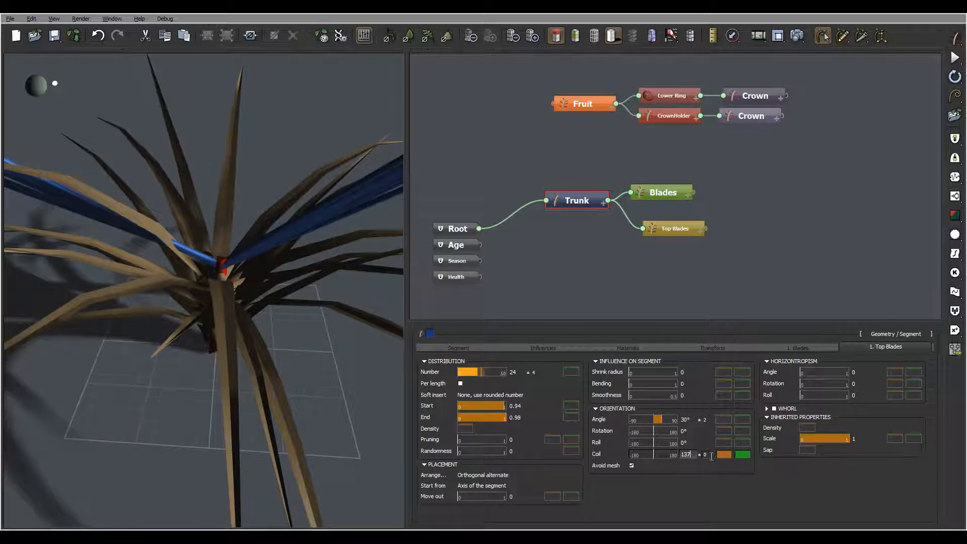
left_click(711, 456)
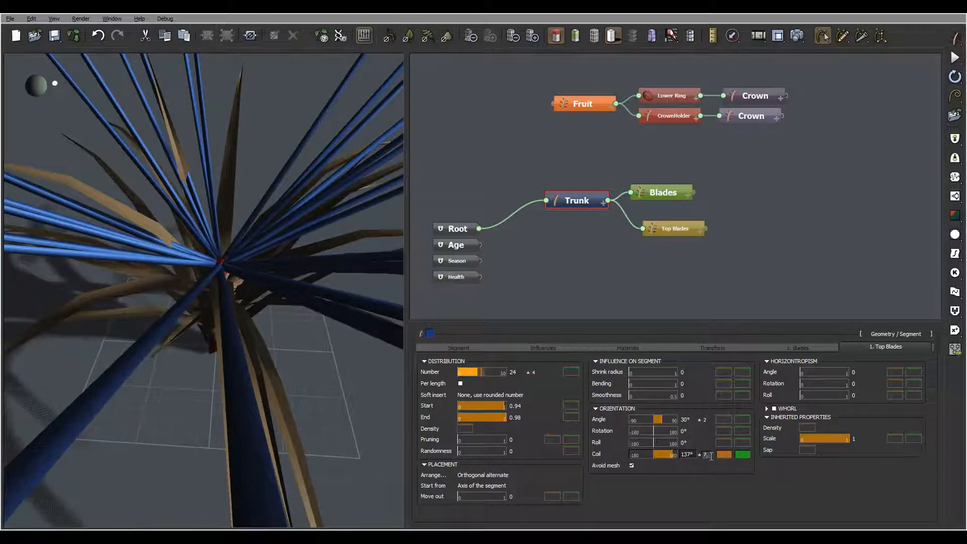
left_click_drag(265, 261, 261, 301)
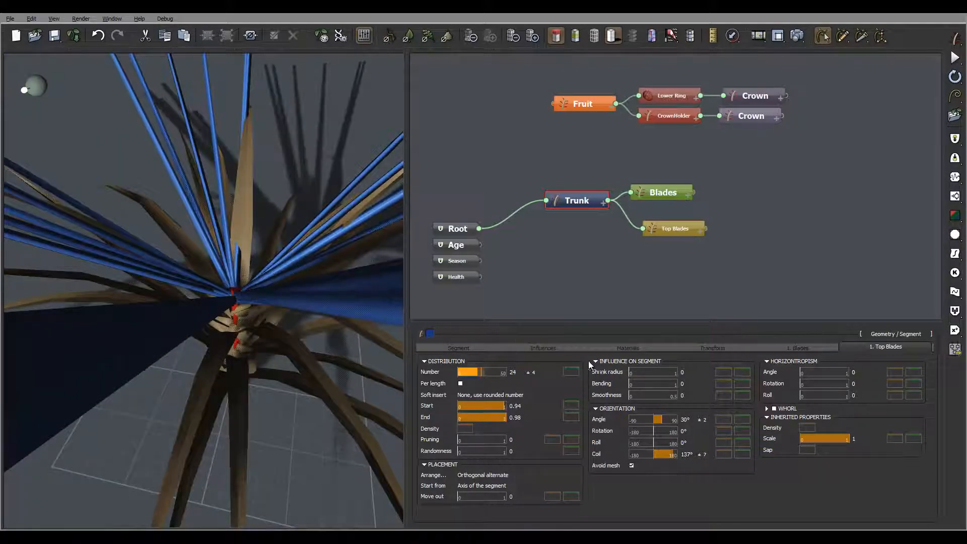
Step: Set the length of the Top Blades segment to 0.4 with a variance of 0.3
left_click(684, 225)
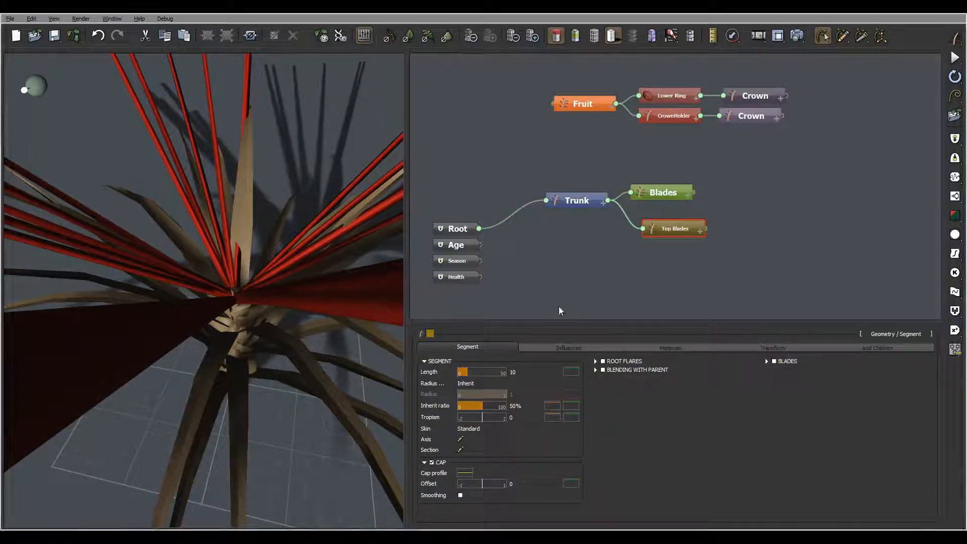
left_click_drag(329, 274, 219, 207)
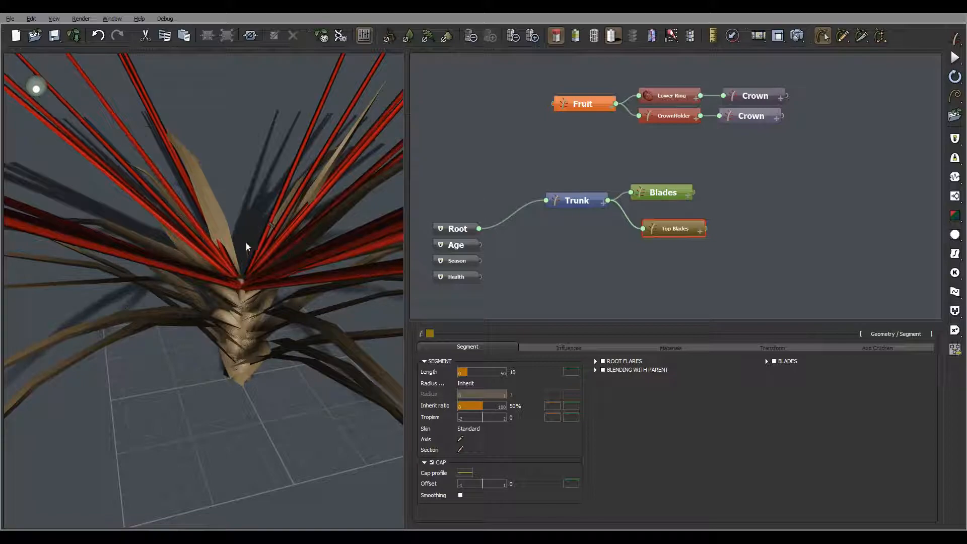
left_click_drag(285, 283, 140, 291)
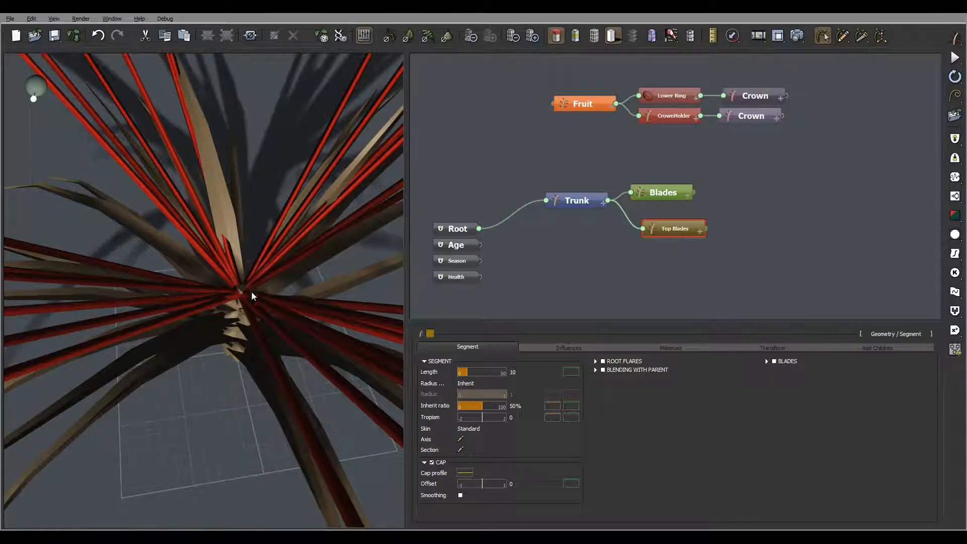
left_click_drag(252, 291, 237, 261)
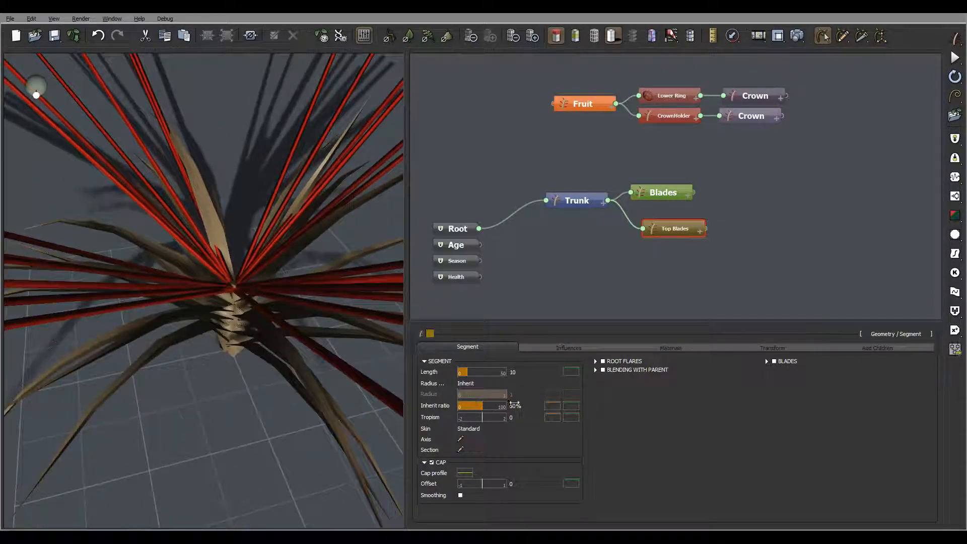
left_click_drag(222, 323, 136, 230)
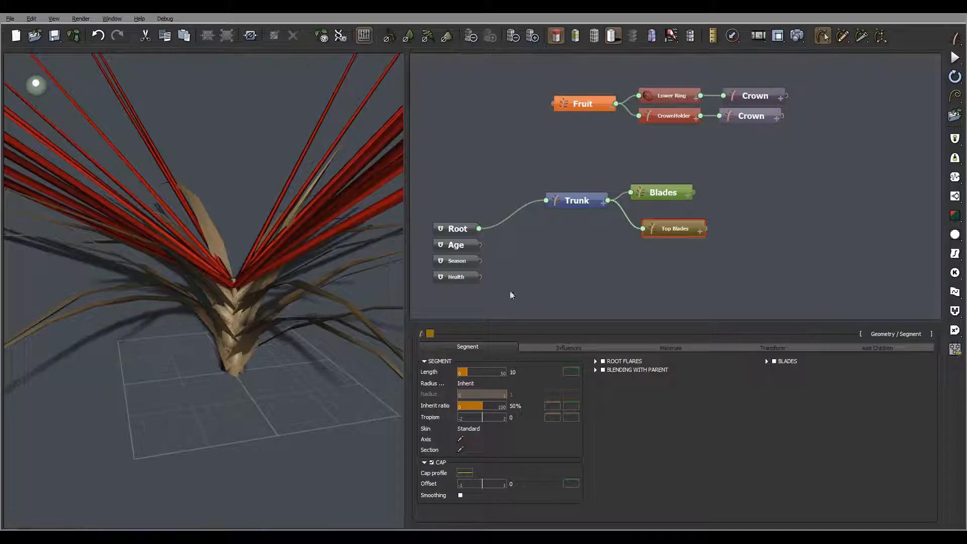
left_click_drag(280, 272, 259, 303)
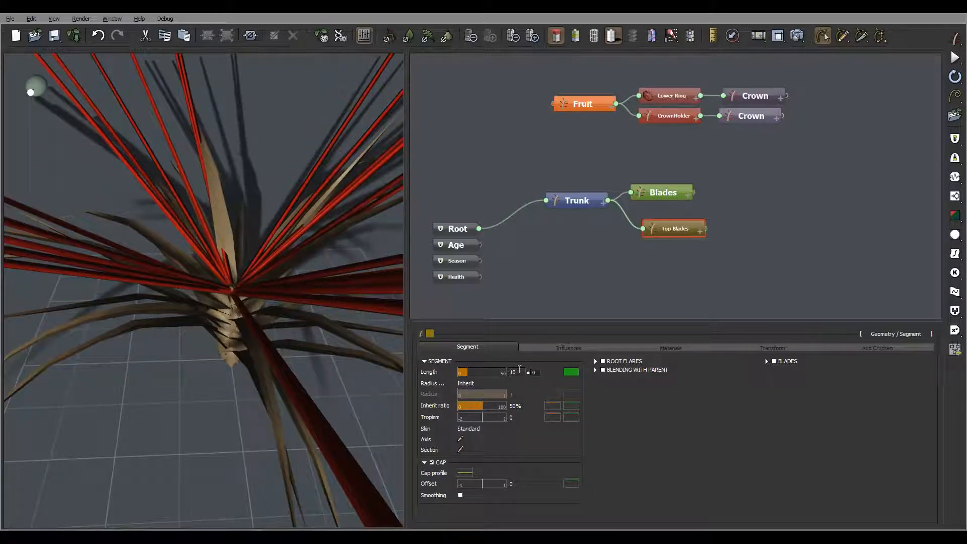
double_click(519, 371)
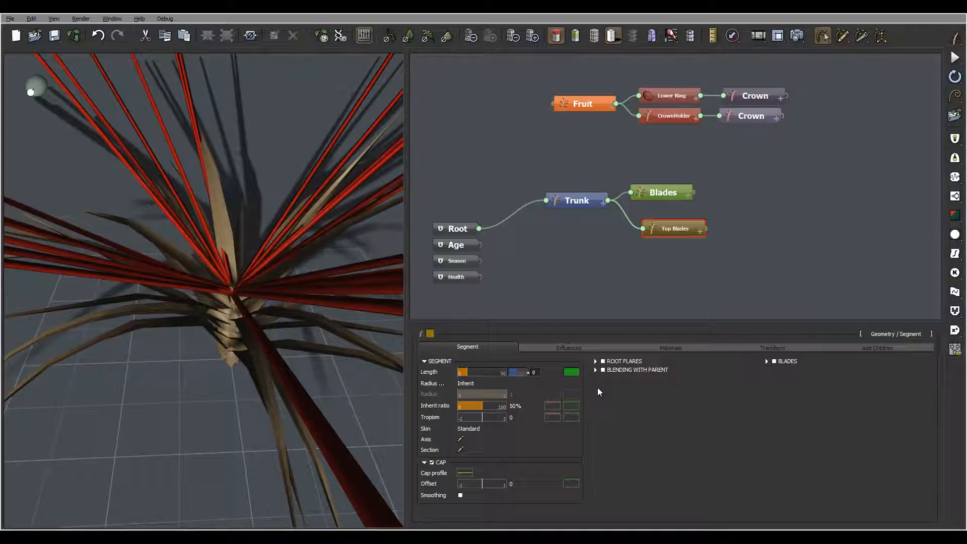
type("0.4")
left_click(535, 372)
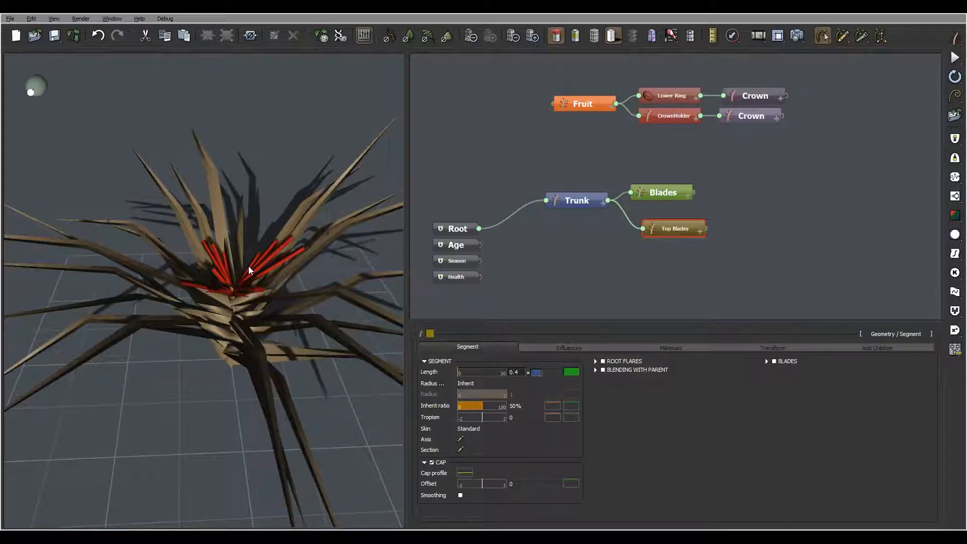
left_click_drag(248, 266, 308, 280)
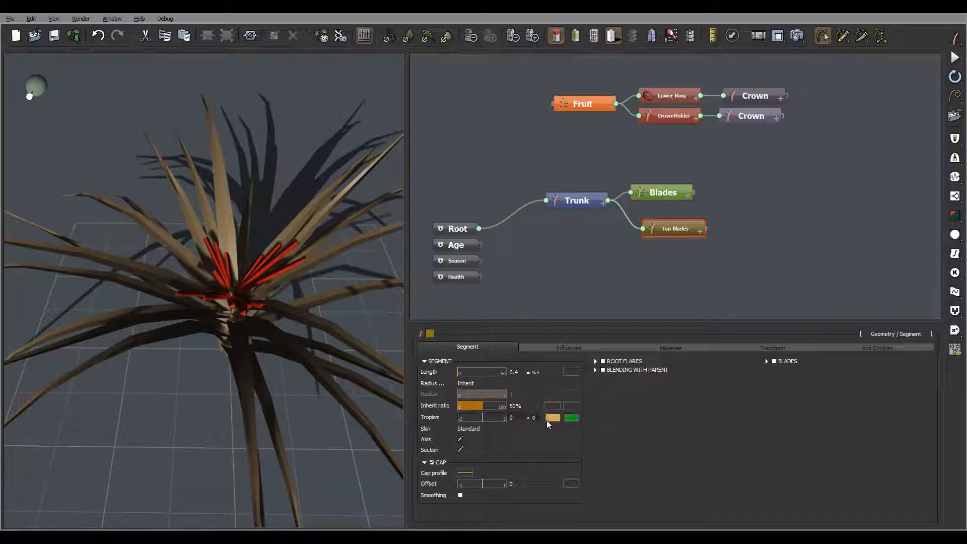
Step: Add a keypoint at about X 0.08, Y 0.06 to the Top Blades' inherit ratio profile
left_click(549, 406)
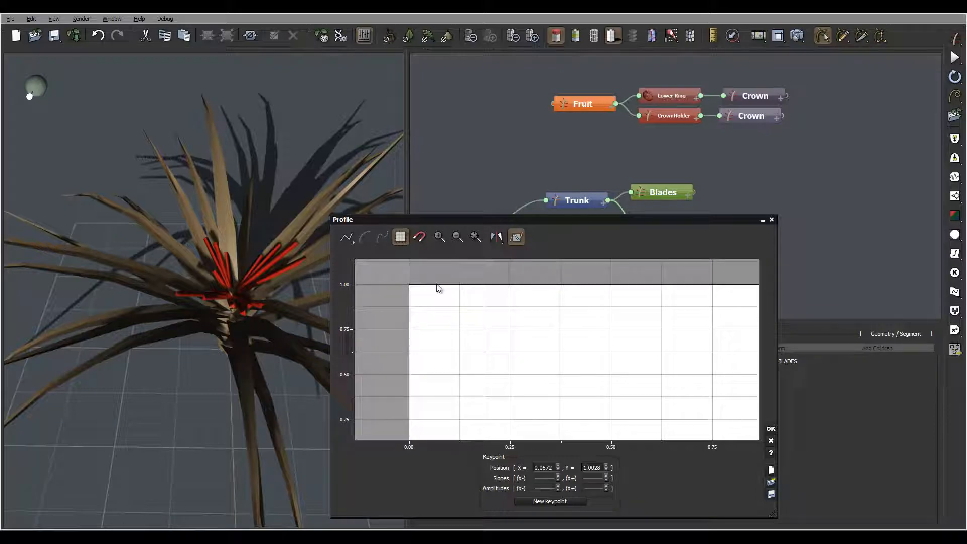
left_click_drag(438, 288, 451, 432)
middle_click_drag(505, 392, 508, 301)
left_click_drag(454, 341, 439, 363)
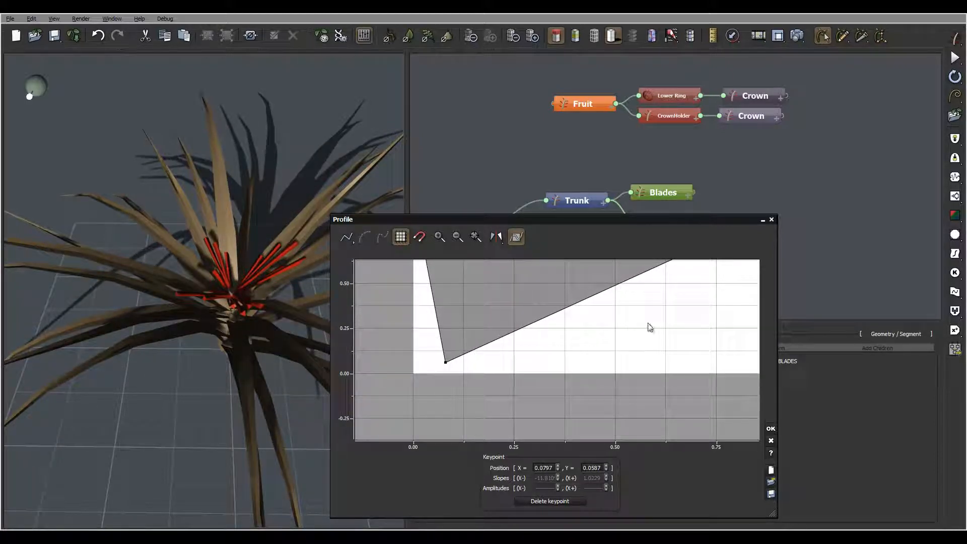
Step: Lower the end keypoint of the inherit ratio profile to X 1, Y 0 and accept the profile
middle_click_drag(662, 312, 527, 356)
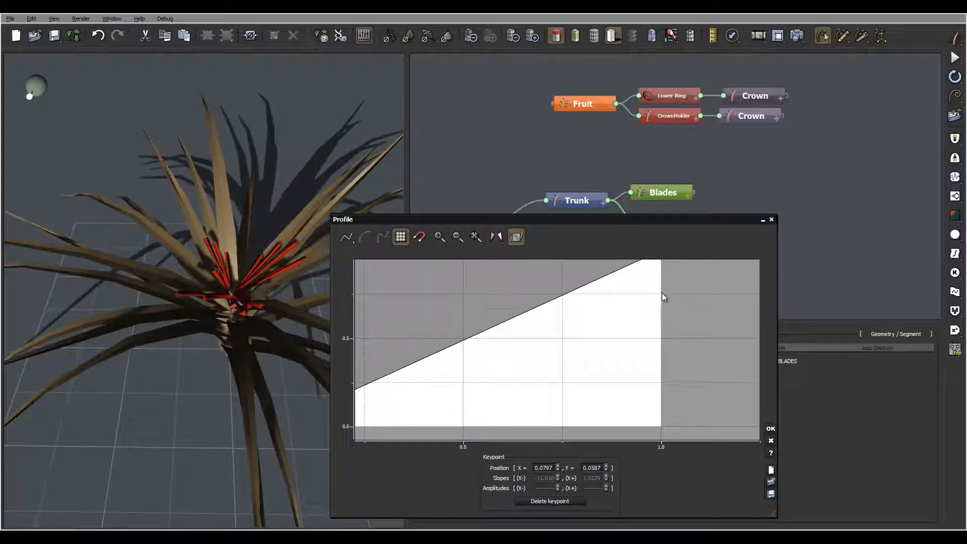
middle_click_drag(662, 293, 631, 327)
left_click_drag(630, 283, 630, 421)
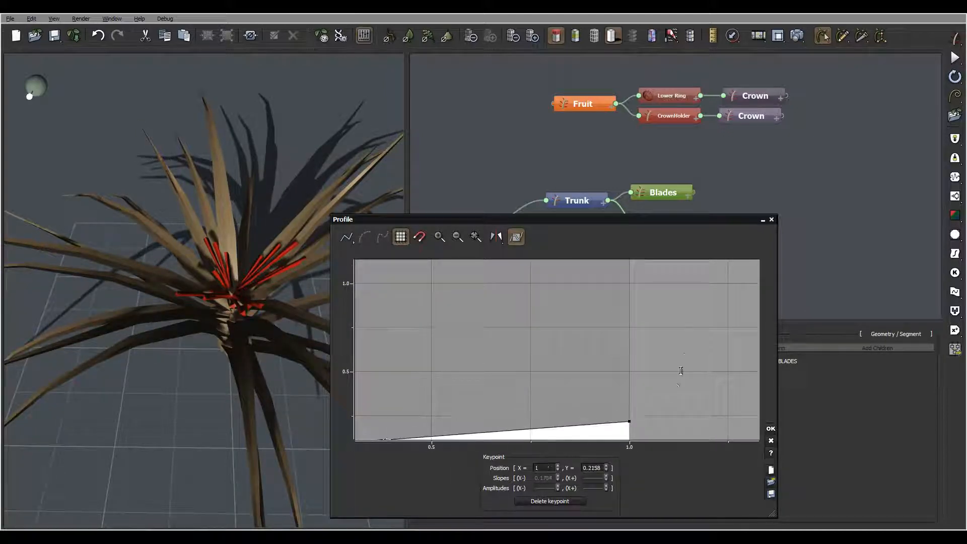
middle_click_drag(701, 296, 660, 347)
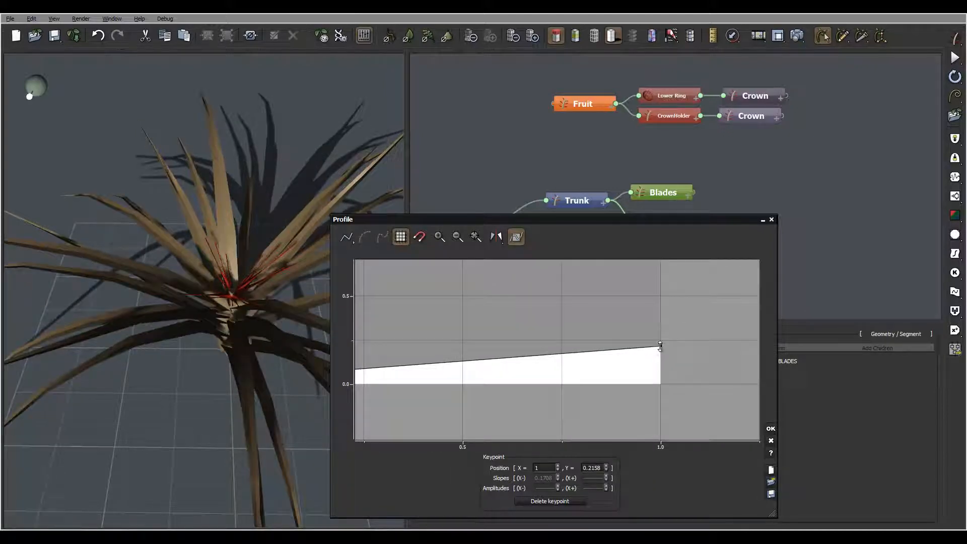
left_click_drag(660, 346, 660, 384)
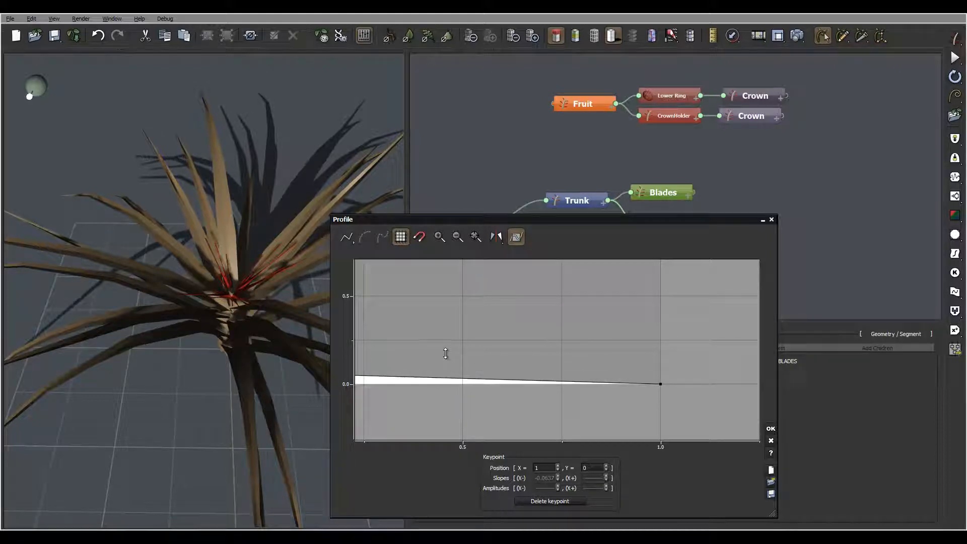
mouse_move(203, 290)
right_mouse_down()
mouse_move(239, 366)
mouse_move(202, 290)
mouse_move(220, 291)
right_mouse_up()
left_click(770, 428)
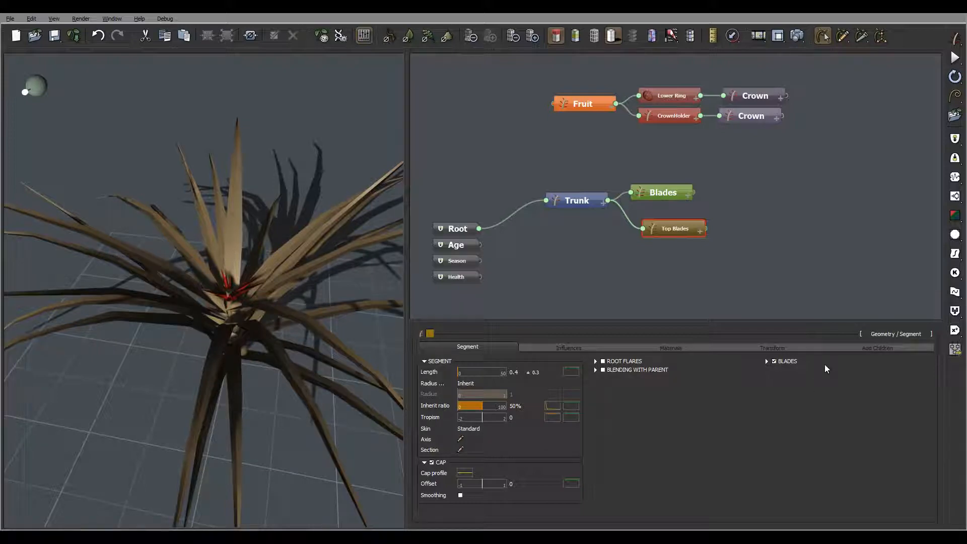
Step: Enable blades on the Top Blades segment and taper their width profile to 0 at X 1
left_click(785, 362)
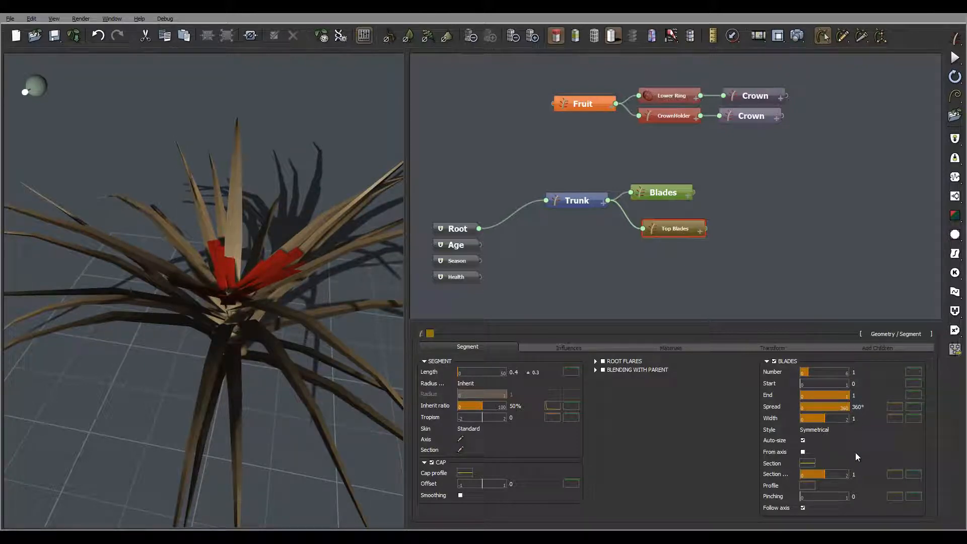
left_click(898, 419)
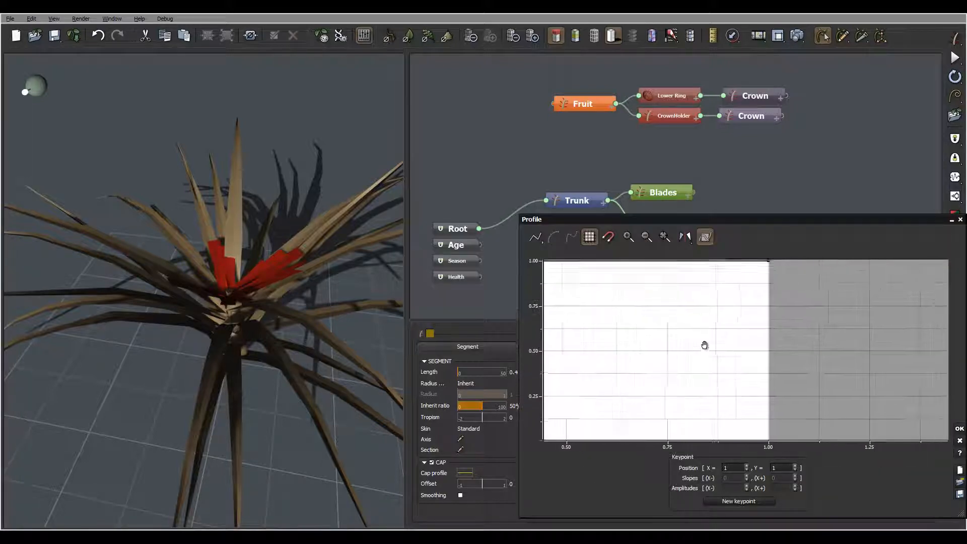
left_click_drag(762, 262, 761, 403)
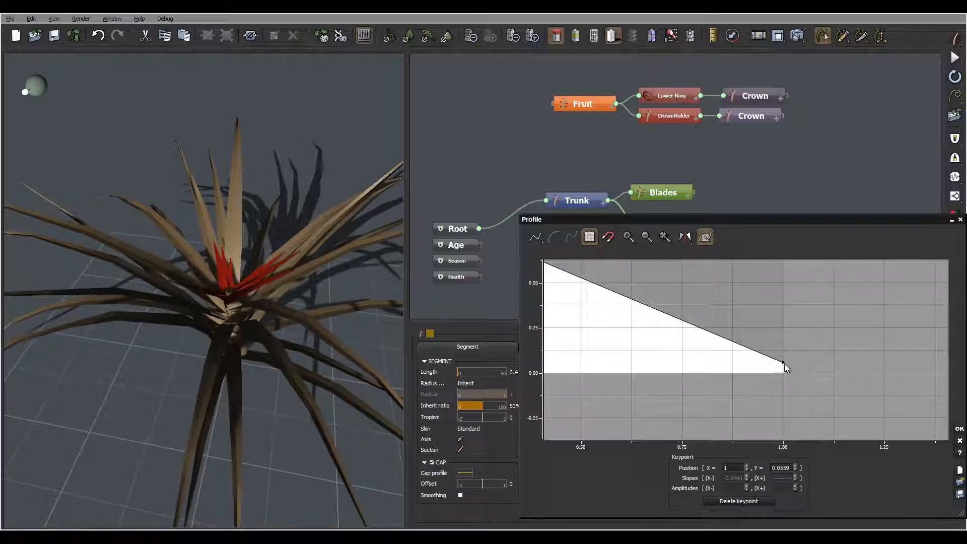
left_click(784, 365)
left_click_drag(784, 366, 785, 373)
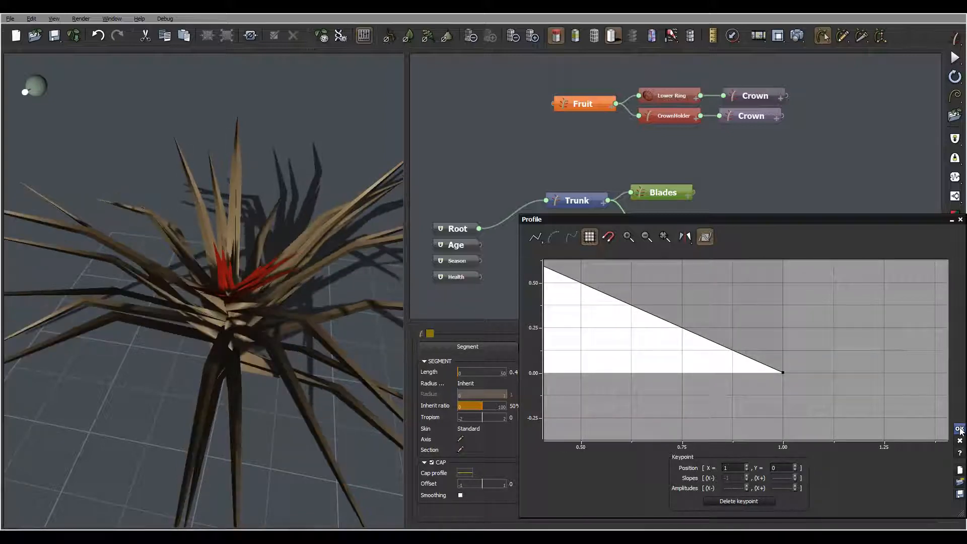
left_click(957, 428)
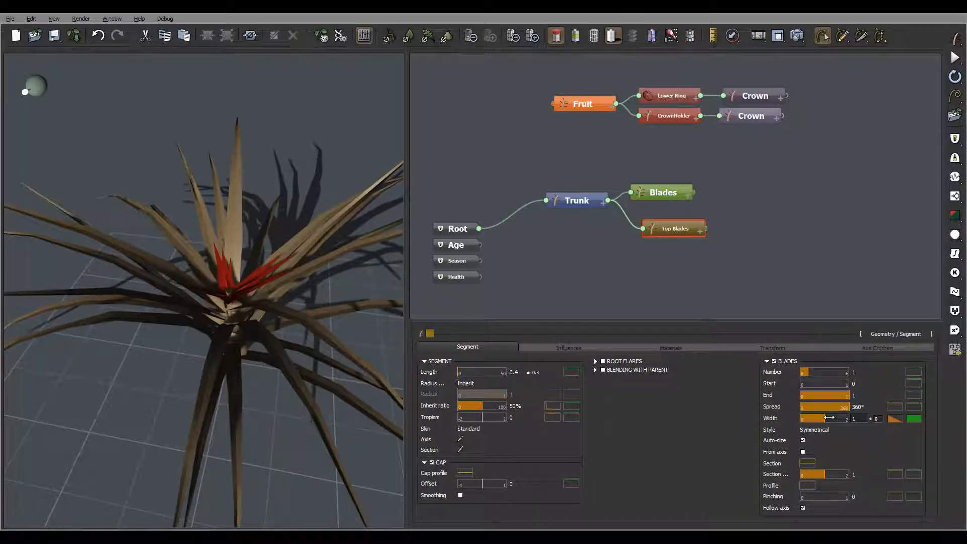
Step: Set the width of the Top Blades segment's blades to about 1.12 with a variance of 1
left_click_drag(829, 417, 816, 418)
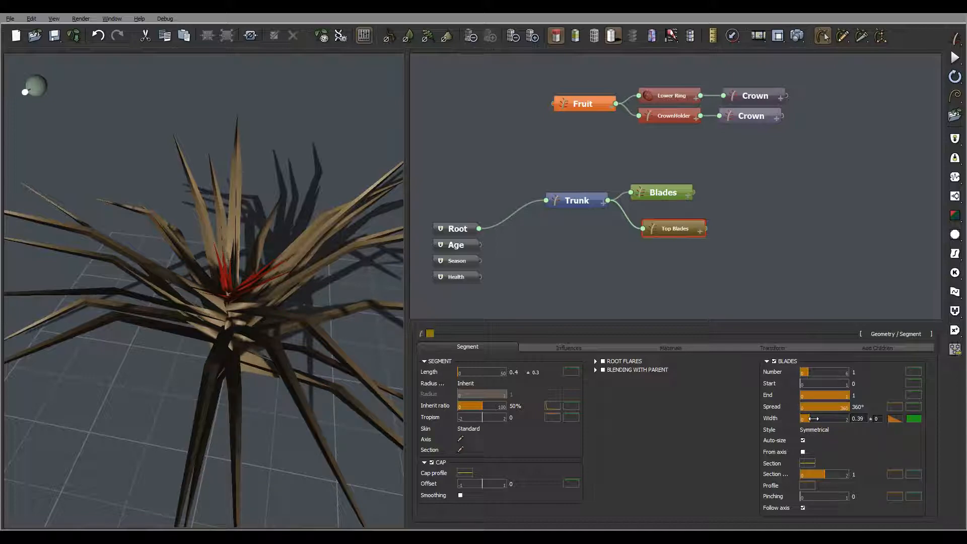
left_click_drag(818, 418, 832, 419)
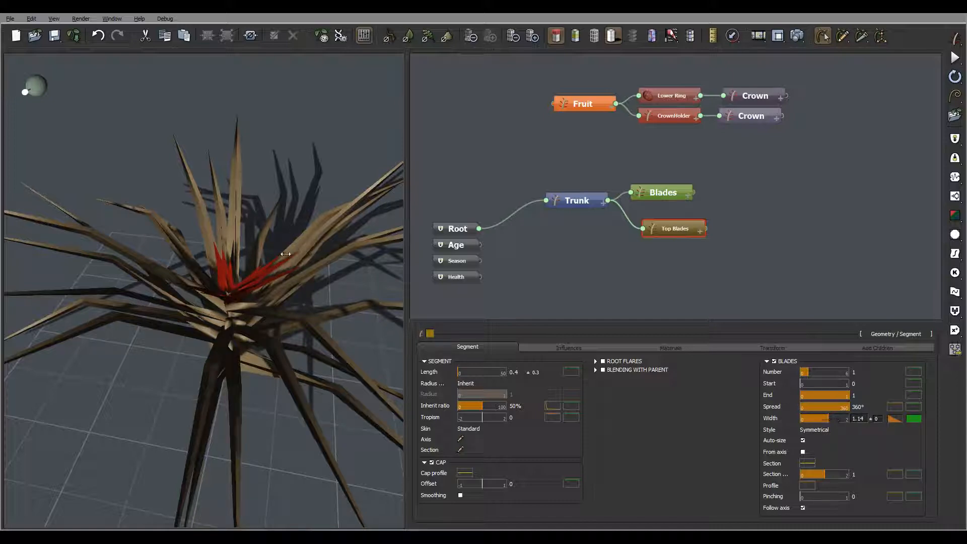
left_click_drag(299, 258, 398, 309)
left_click(878, 417)
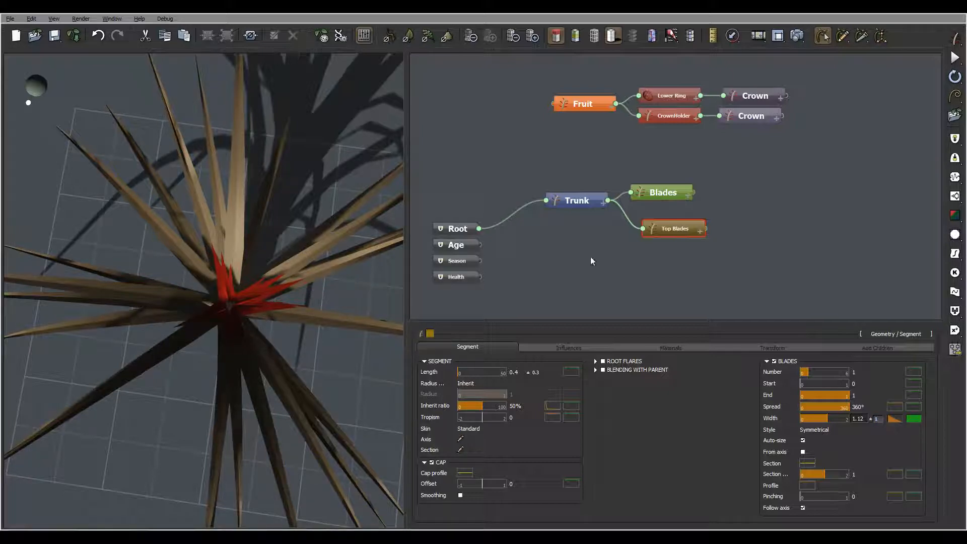
left_click_drag(274, 305, 221, 334)
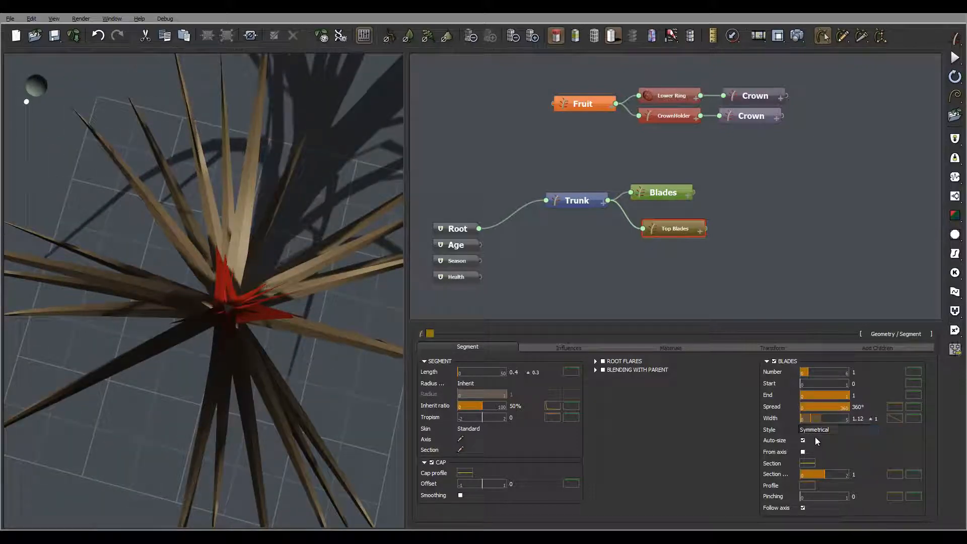
Step: Lower the start keypoint of the Top Blades' blade section curve to about Y -0.1
left_click(808, 462)
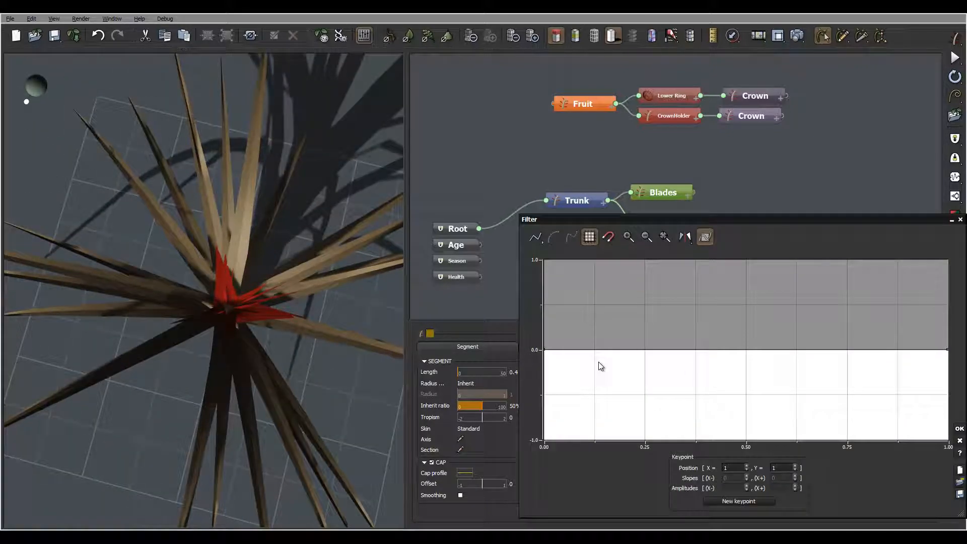
middle_click_drag(598, 361, 671, 351)
left_click_drag(617, 340, 617, 348)
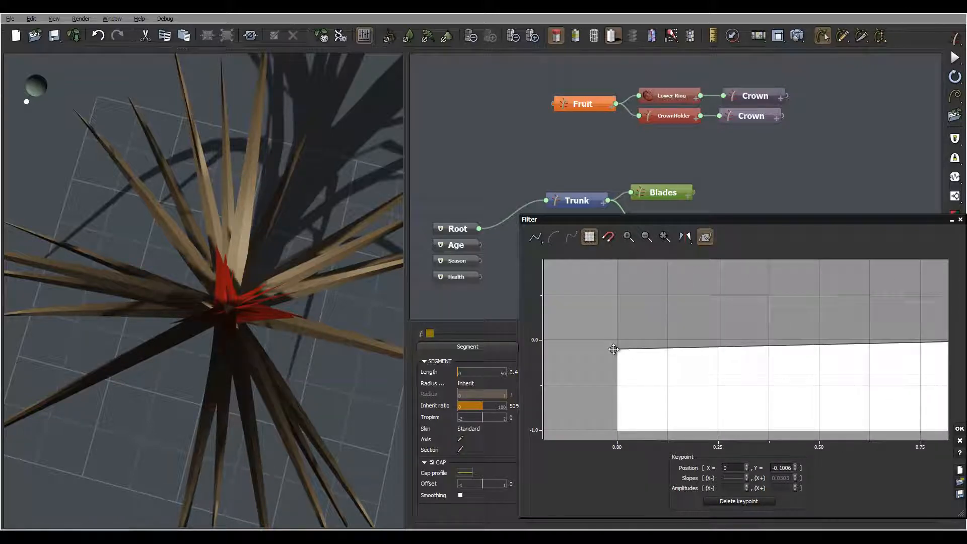
left_click_drag(289, 327, 266, 255)
left_click(957, 433)
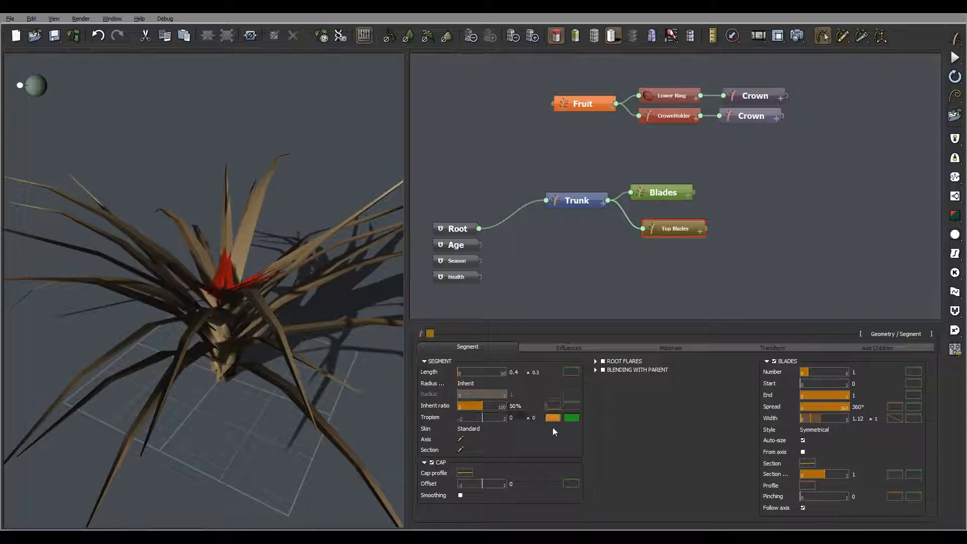
Step: Set the tropism of the Top Blades segment to 35 with a variance of 10
double_click(521, 419)
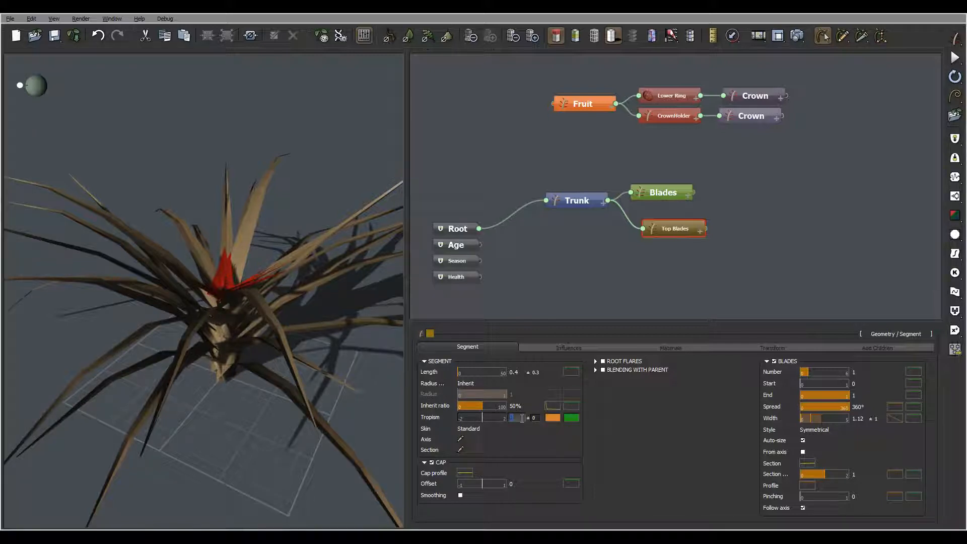
key("Return")
double_click(539, 417)
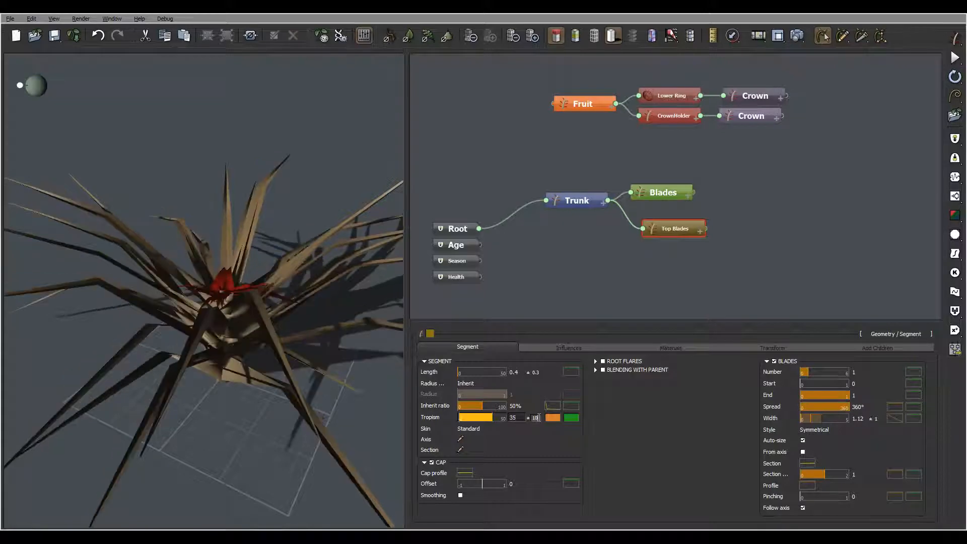
type("10")
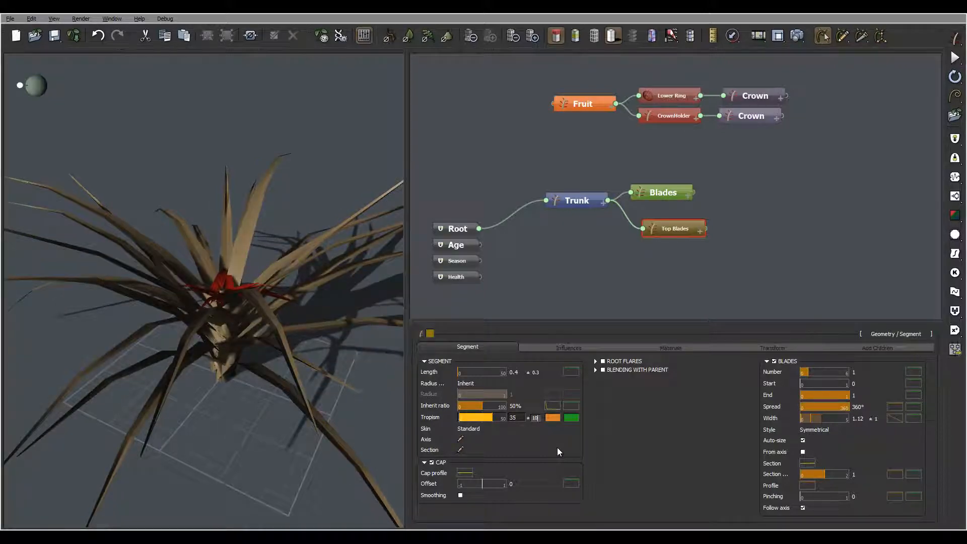
key("Return")
left_click_drag(227, 295, 295, 279)
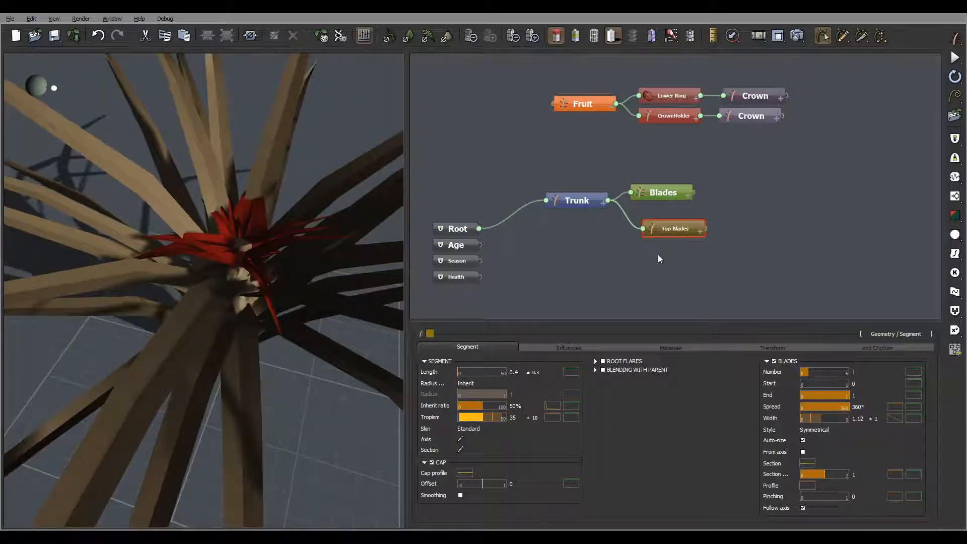
Step: Reduce the number of Top Blades distributed along the Trunk to 18
left_click(594, 202)
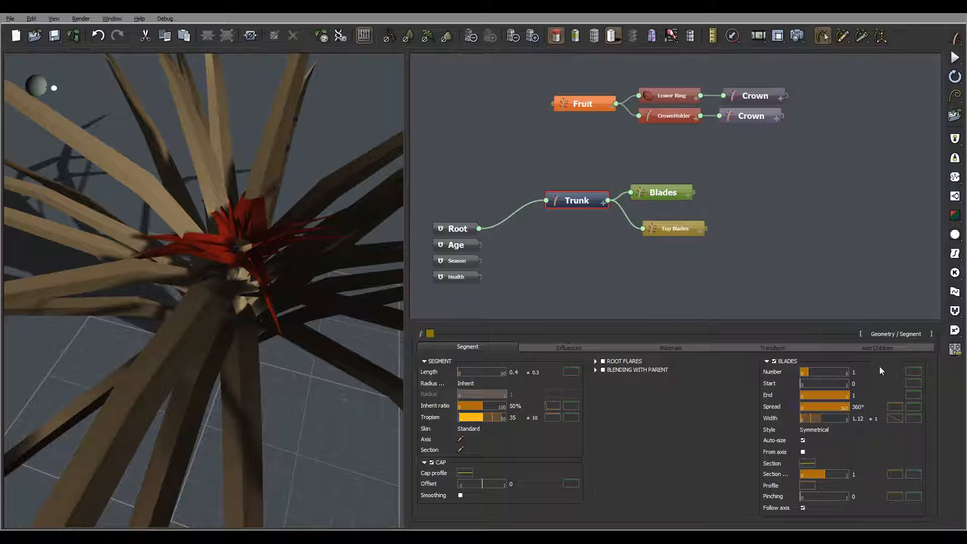
left_click(886, 347)
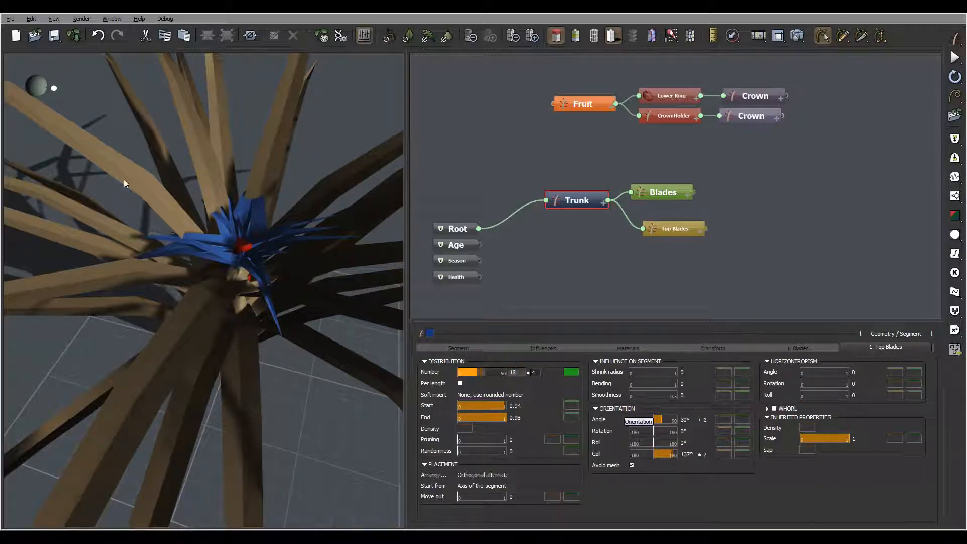
left_click_drag(302, 274, 238, 285)
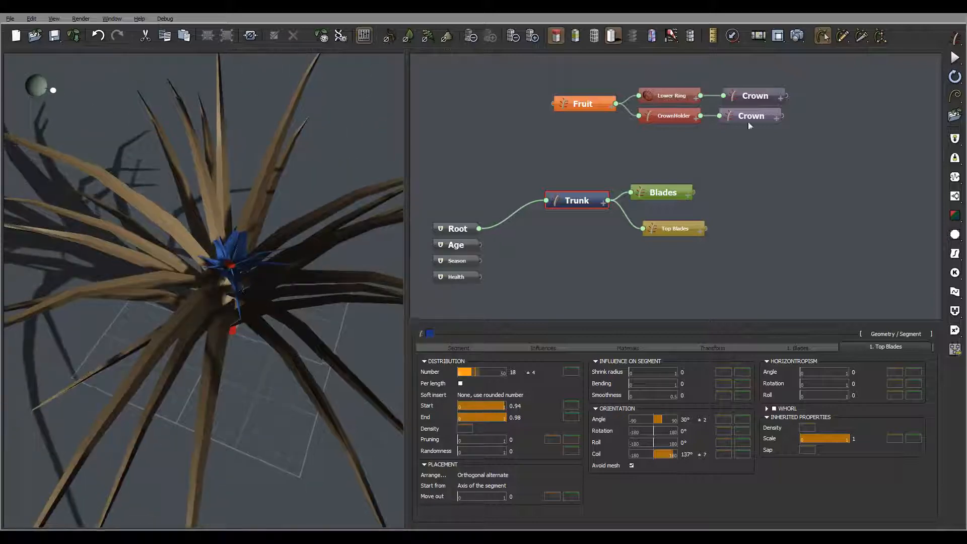
Step: Connect the Fruit node to the Trunk's output as a new child
left_click(554, 103)
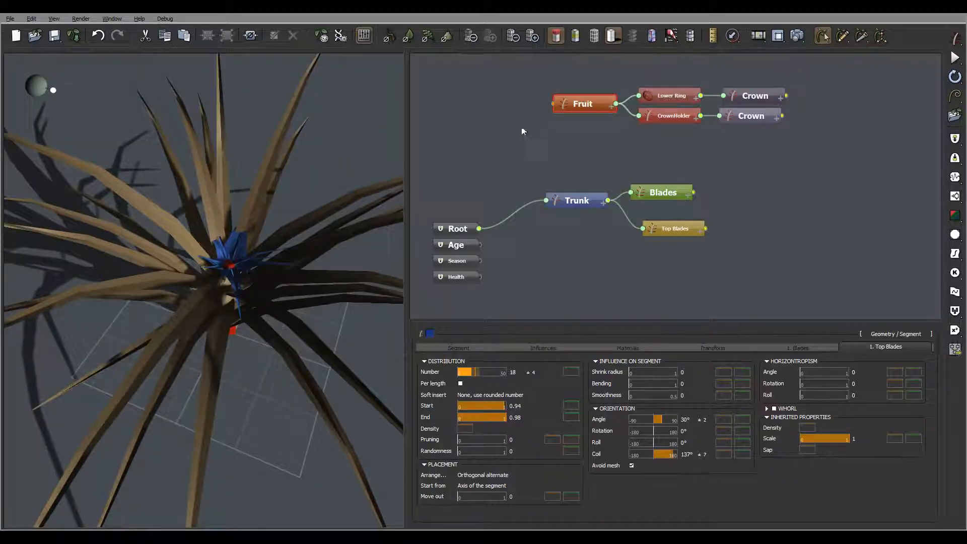
left_click_drag(596, 179, 610, 202)
left_click(643, 224)
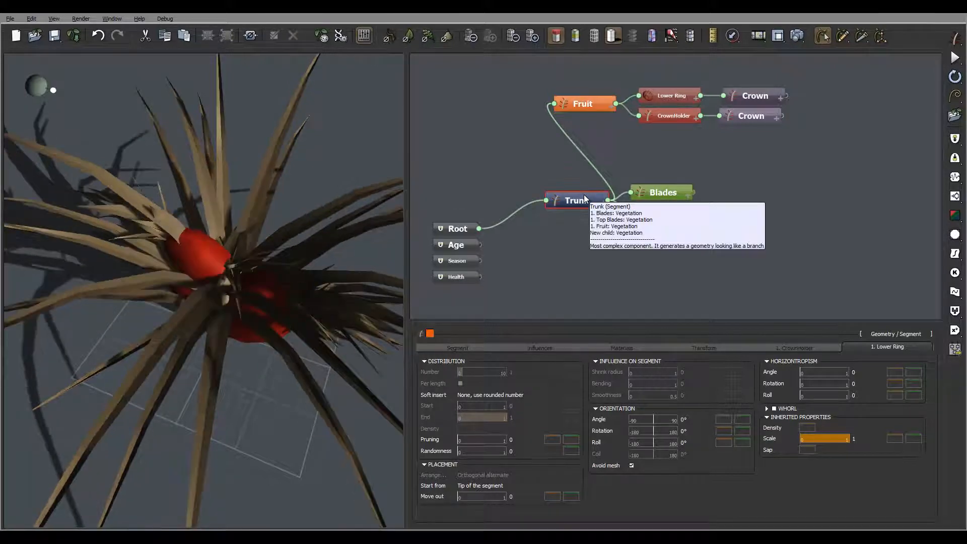
Step: Make the Fruit start from the tip of the Trunk segment
left_click(584, 194)
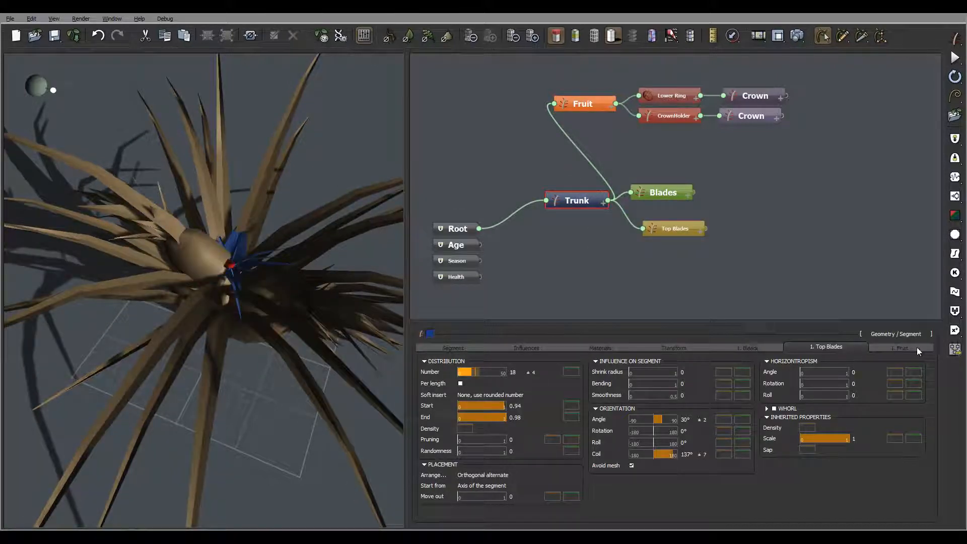
left_click(904, 348)
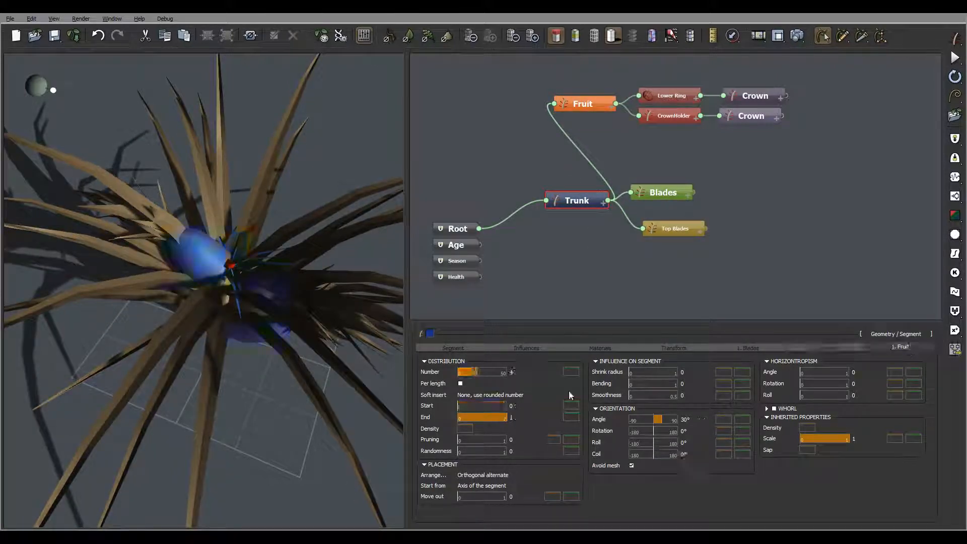
left_click(497, 486)
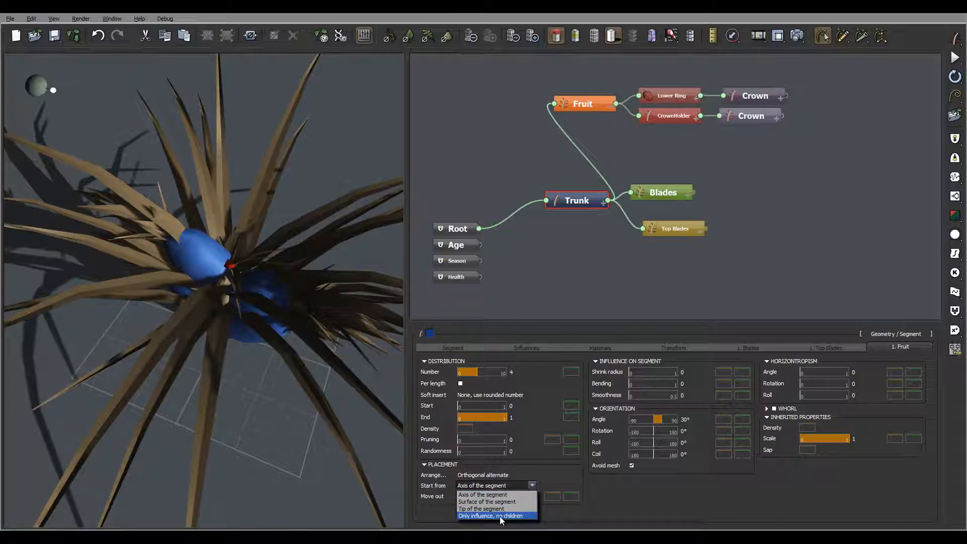
left_click(499, 510)
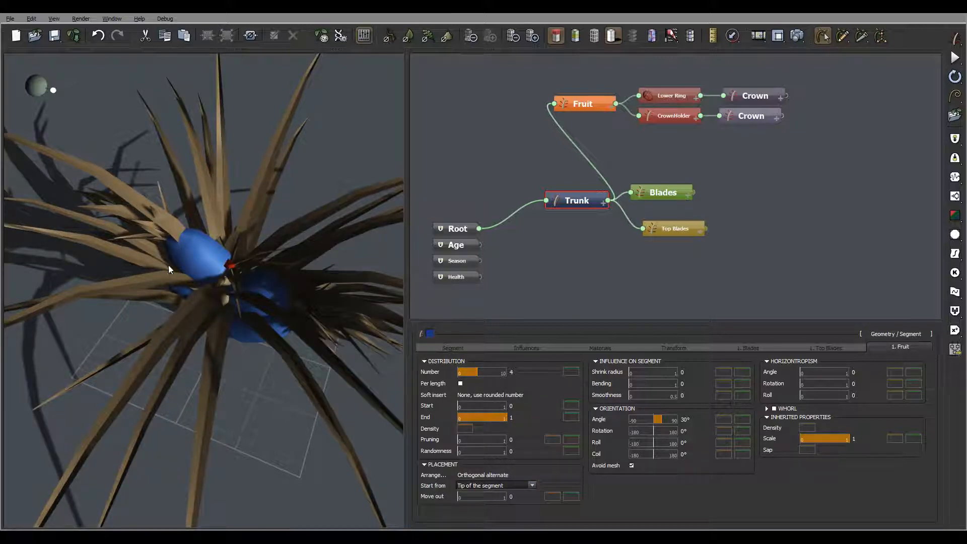
left_click_drag(250, 317, 274, 244)
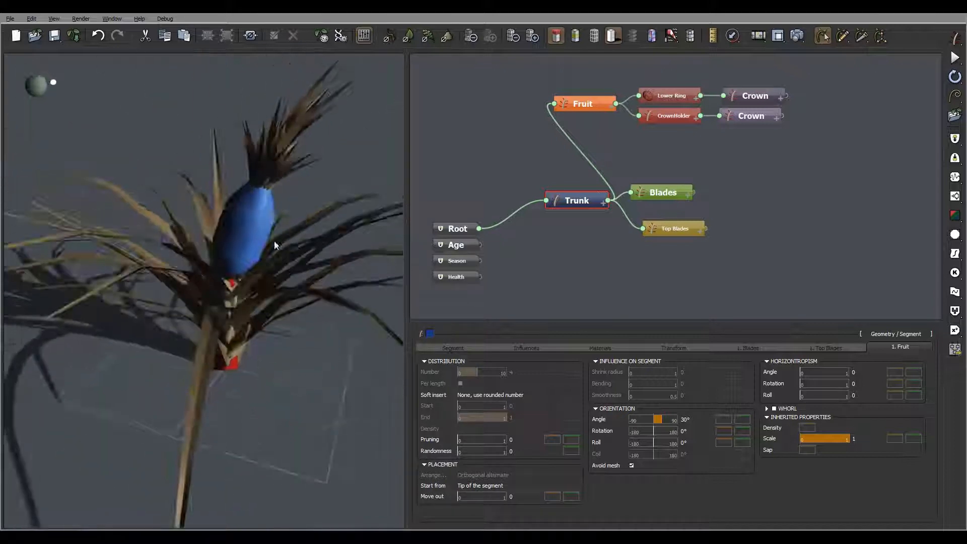
Step: Set the Fruit's orientation angle on the Trunk to 0°
double_click(687, 420)
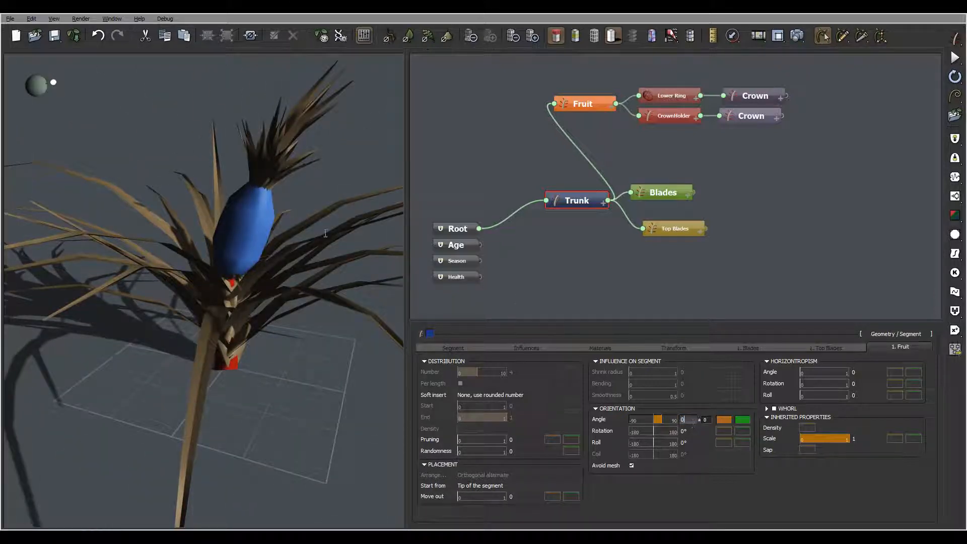
type("0")
key("Return")
mouse_move(287, 233)
left_mouse_down()
mouse_move(309, 231)
mouse_move(332, 268)
mouse_move(237, 216)
mouse_move(279, 228)
mouse_move(217, 244)
mouse_move(107, 249)
mouse_move(101, 263)
mouse_move(292, 307)
mouse_move(220, 333)
mouse_move(190, 304)
left_mouse_up()
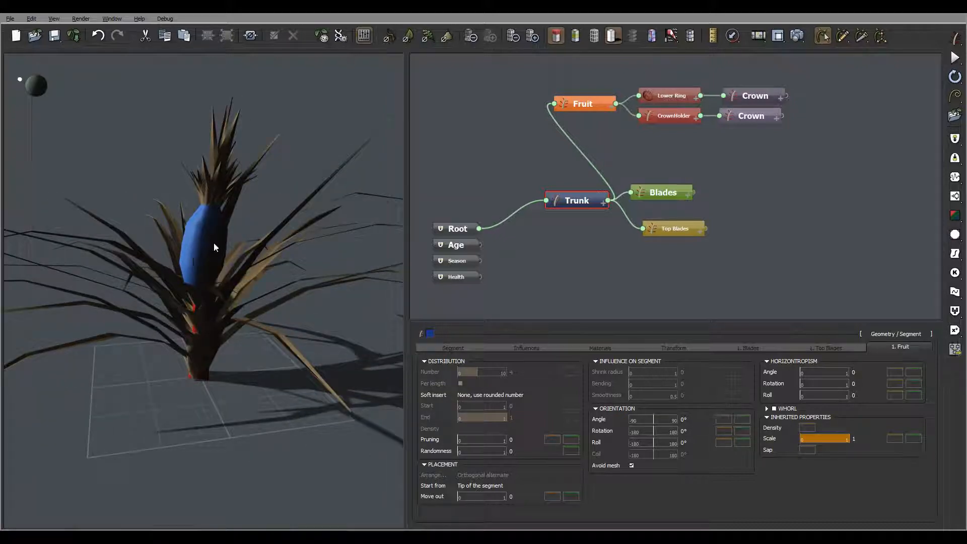
Step: Set the Root's wind mode to Combined wind
left_click_drag(214, 247, 237, 256)
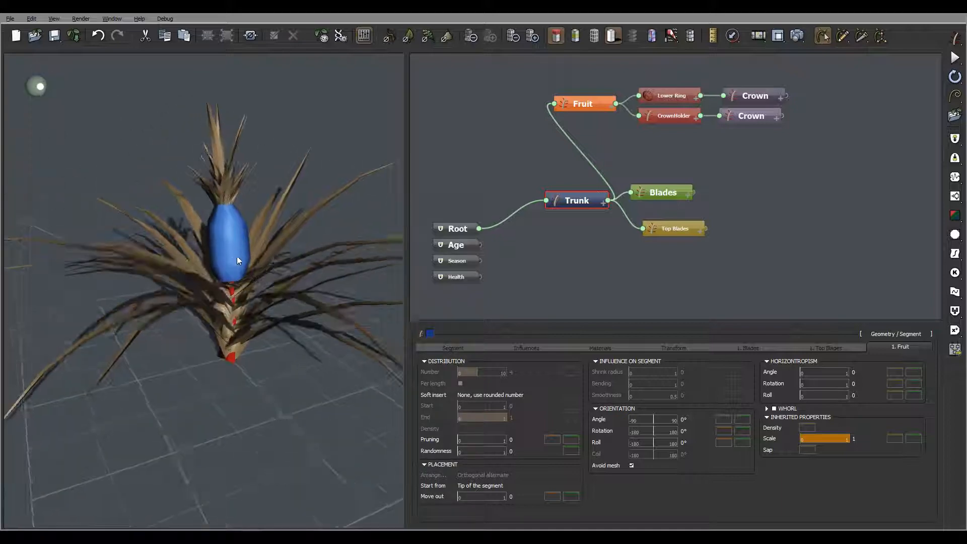
left_click(671, 36)
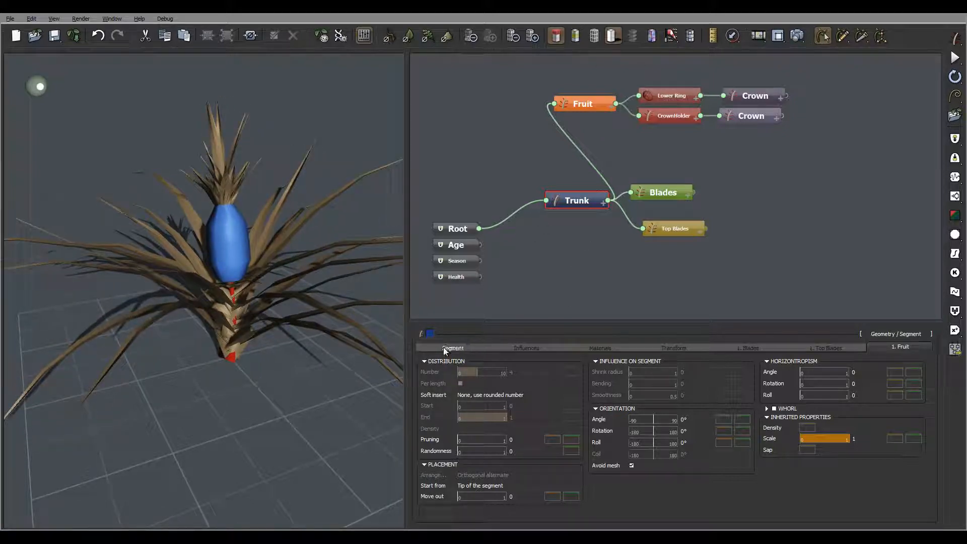
left_click(459, 229)
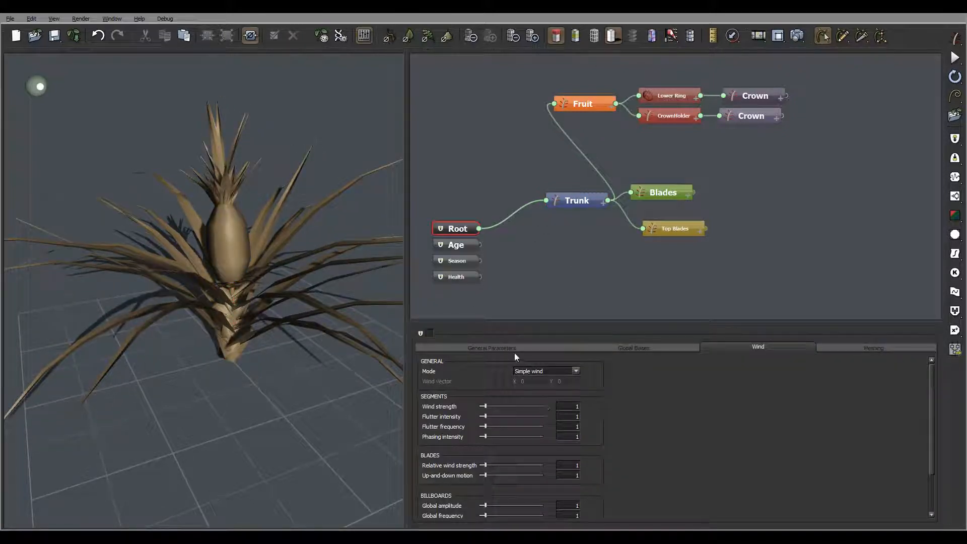
left_click(548, 371)
left_click(545, 392)
Step: Set the Trunk's forces to a flexibility of 0.08 and a wind value of 0.06
left_click(580, 199)
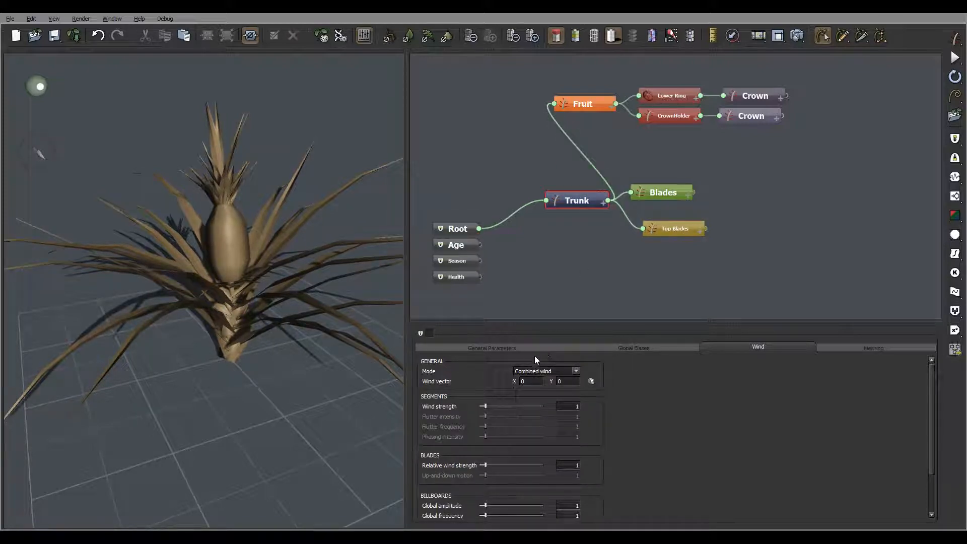
left_click(546, 347)
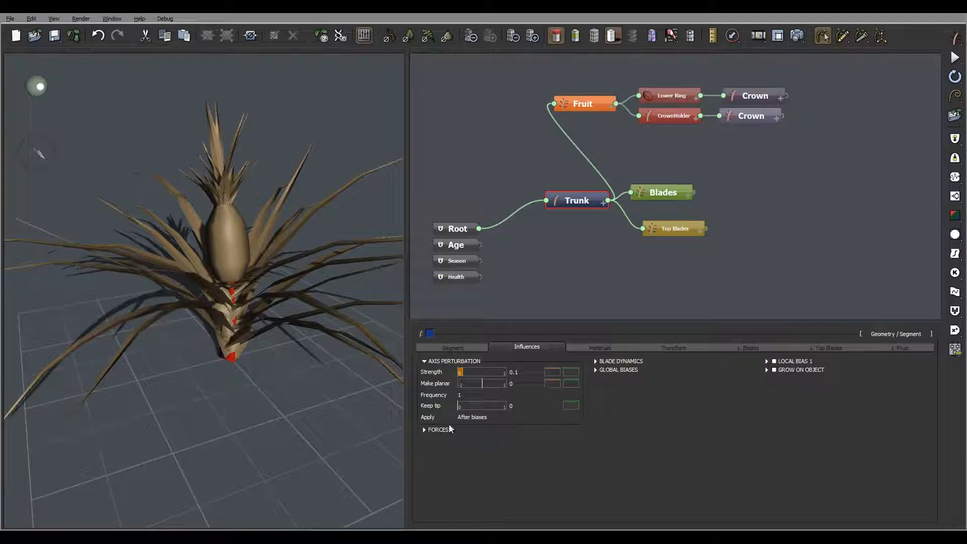
left_click(426, 430)
left_click_drag(466, 440, 460, 465)
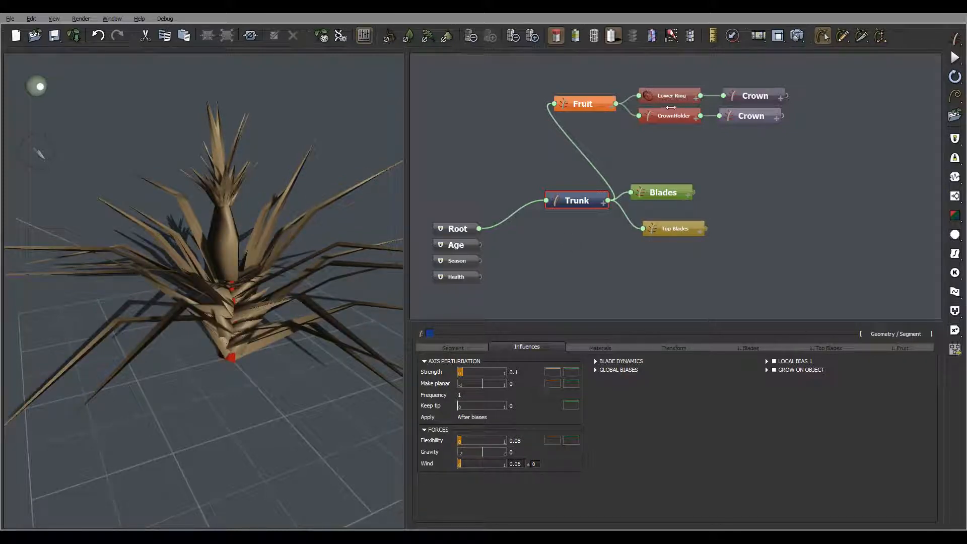
Step: Set the Fruit's wind force to 0.08 and its flexibility to 0.13
left_click(590, 97)
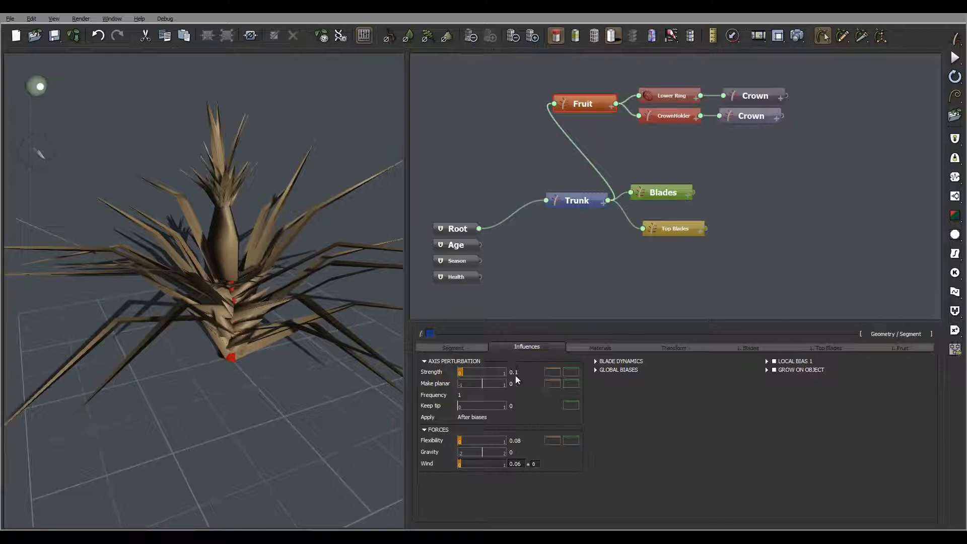
left_click(538, 346)
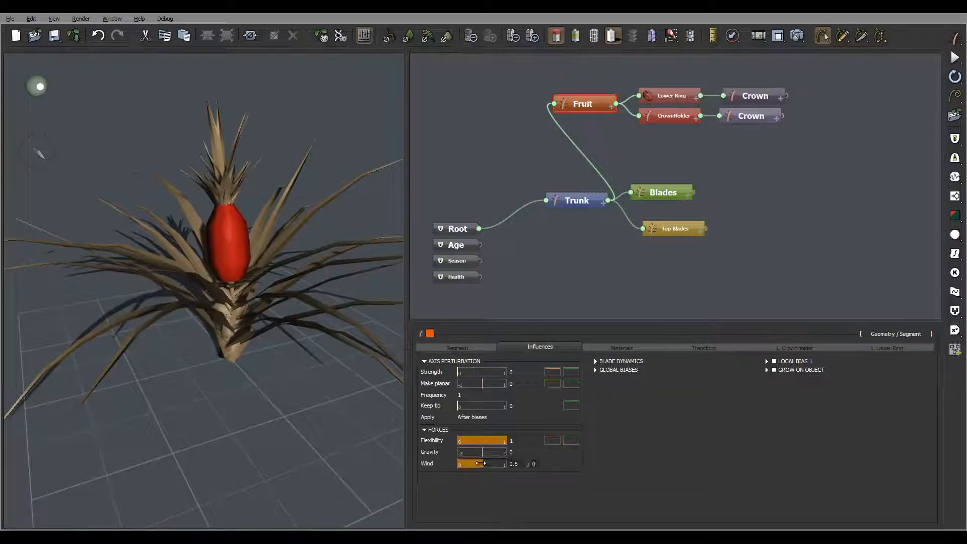
left_click_drag(480, 462, 469, 440)
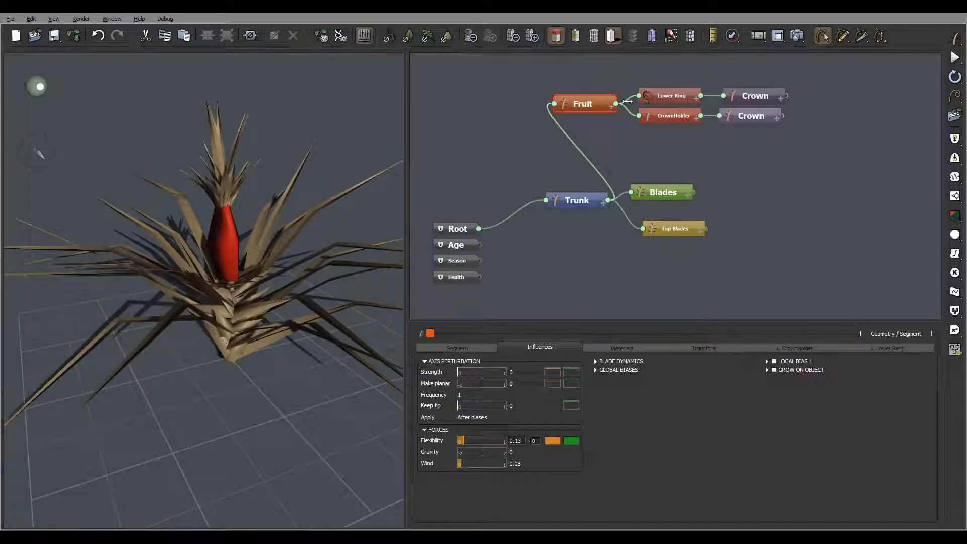
Step: Lower the flexibility and wind forces of the Crown attached to the Lower Ring to near their minimum
left_click(750, 92)
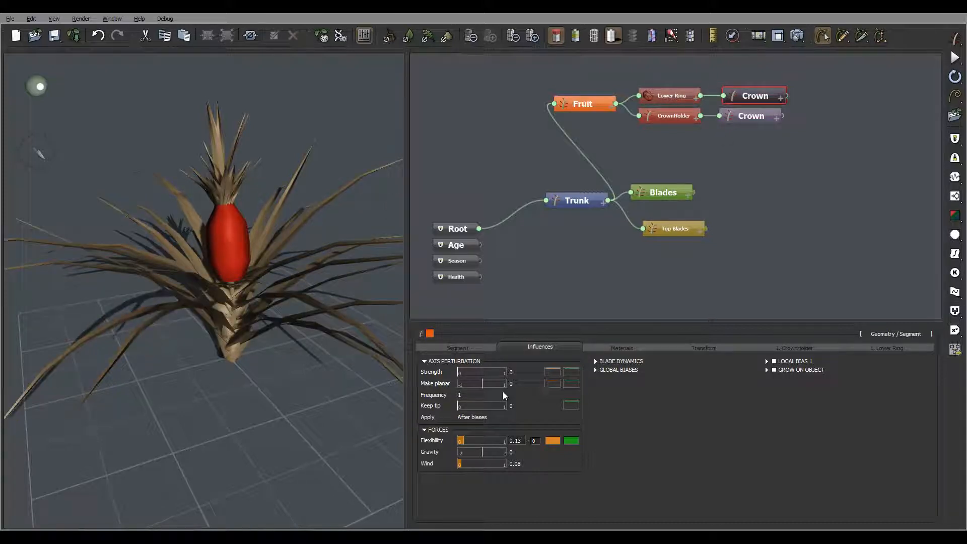
left_click(565, 348)
left_click(425, 429)
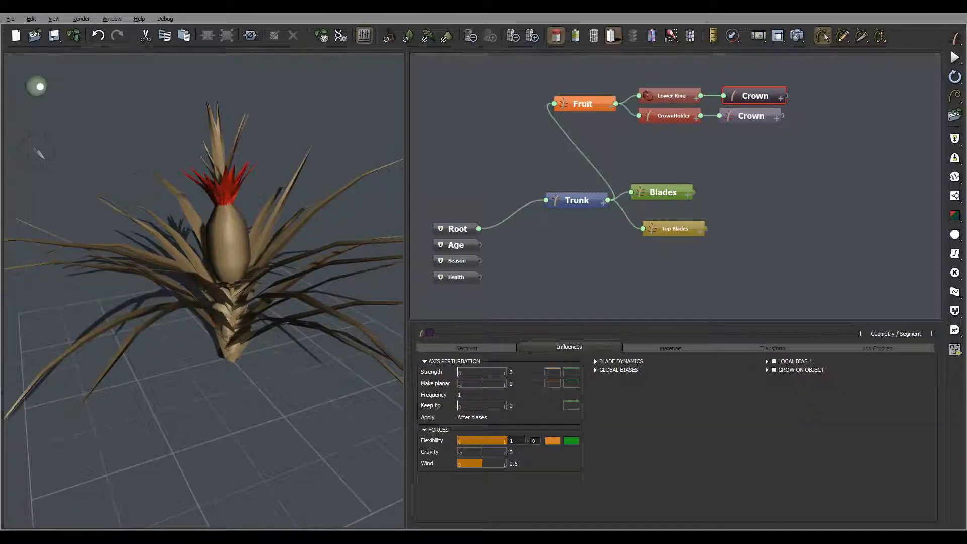
left_click_drag(505, 440, 460, 464)
Step: Set the forces of the Crown attached to the CrownHolder to flexibility 0.08 and wind 0.04
left_click(753, 115)
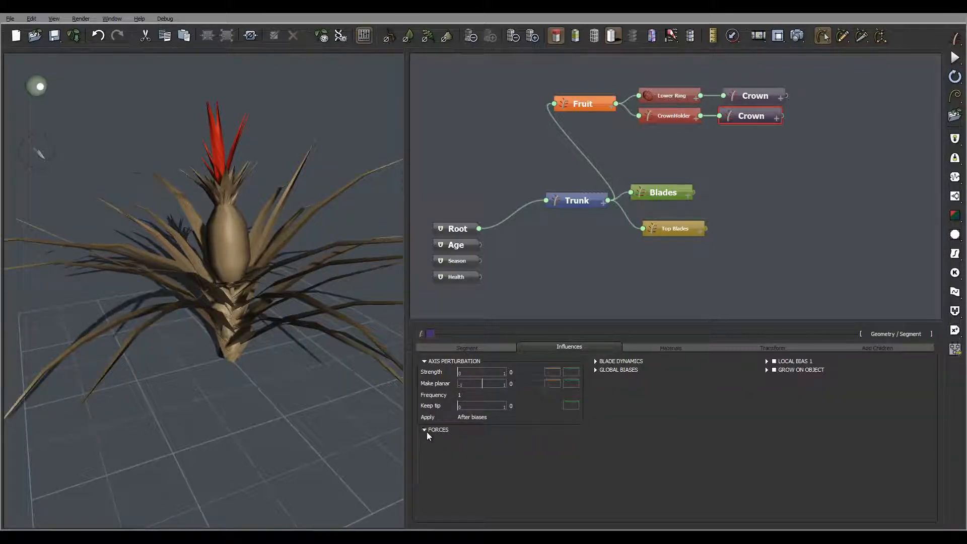
left_click(425, 430)
left_click_drag(468, 440, 460, 464)
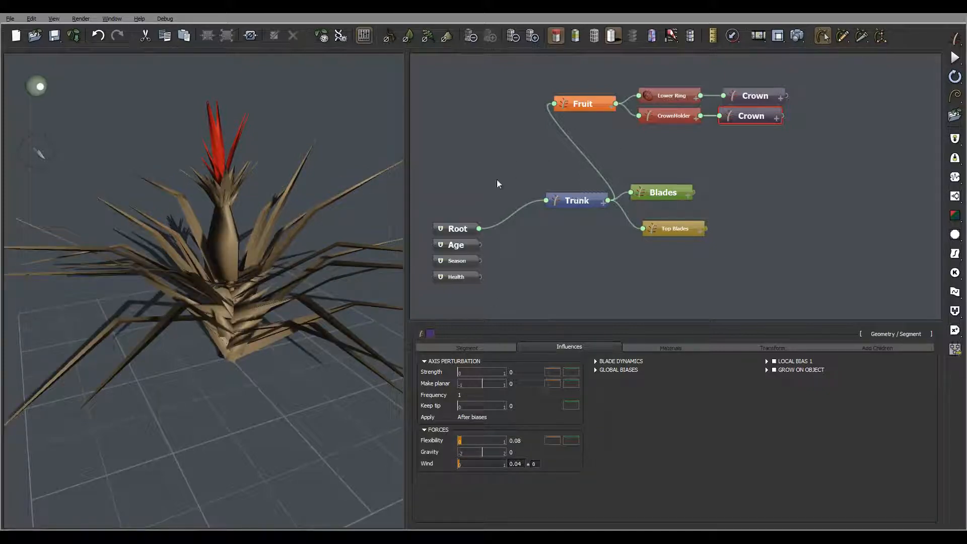
Step: Switch the Root's wind mode to Simple wind
left_click(456, 228)
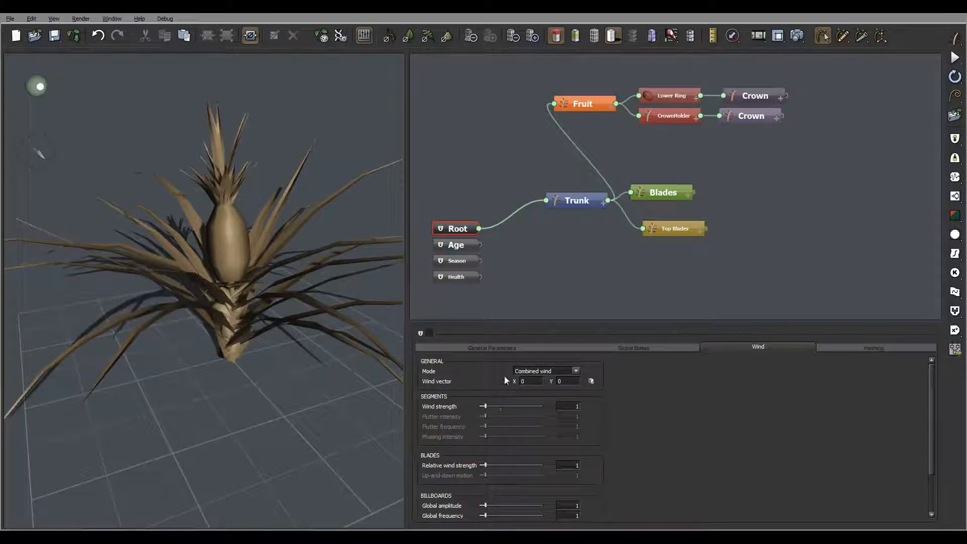
left_click(538, 371)
left_click(556, 380)
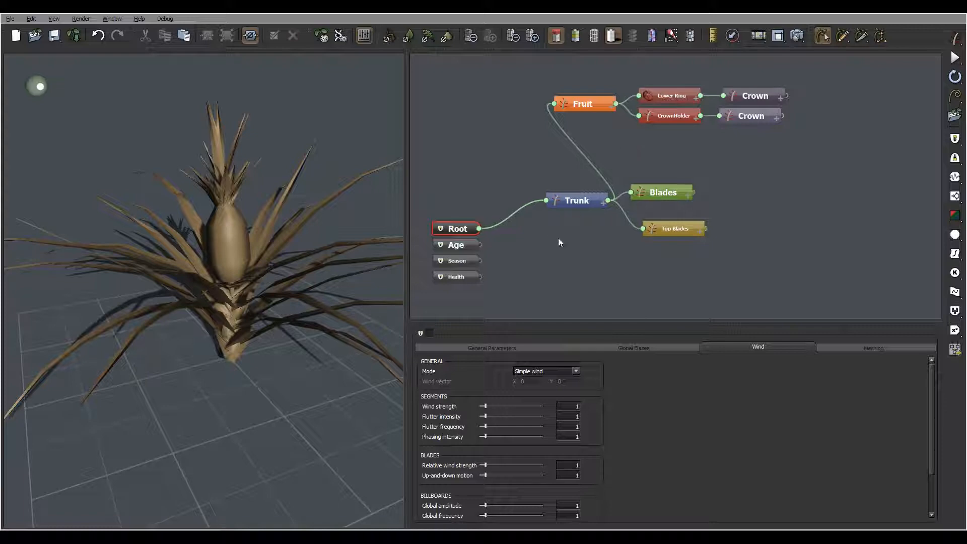
Step: Preview the wind animation and examine the pineapple plant from several sides, close up and from above
left_click(675, 38)
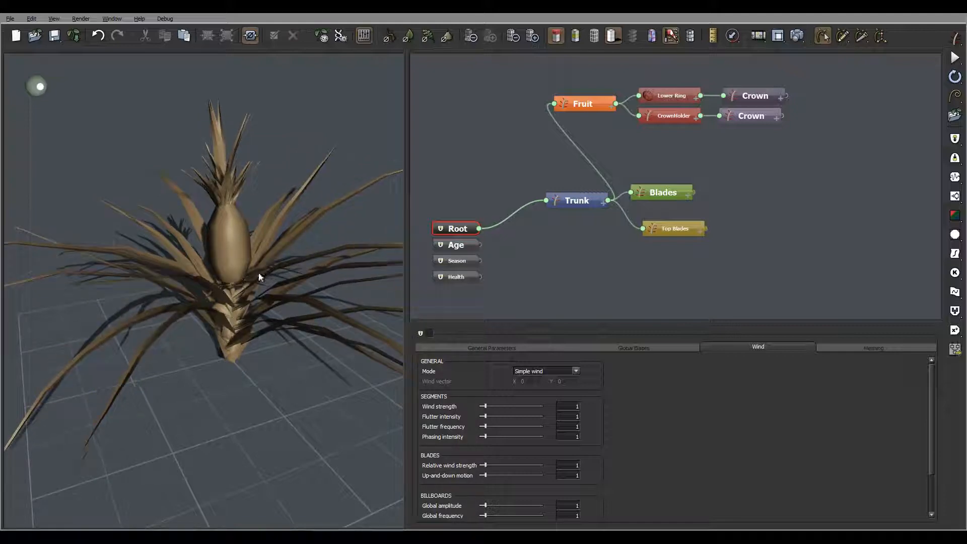
right_click_drag(173, 242, 284, 237)
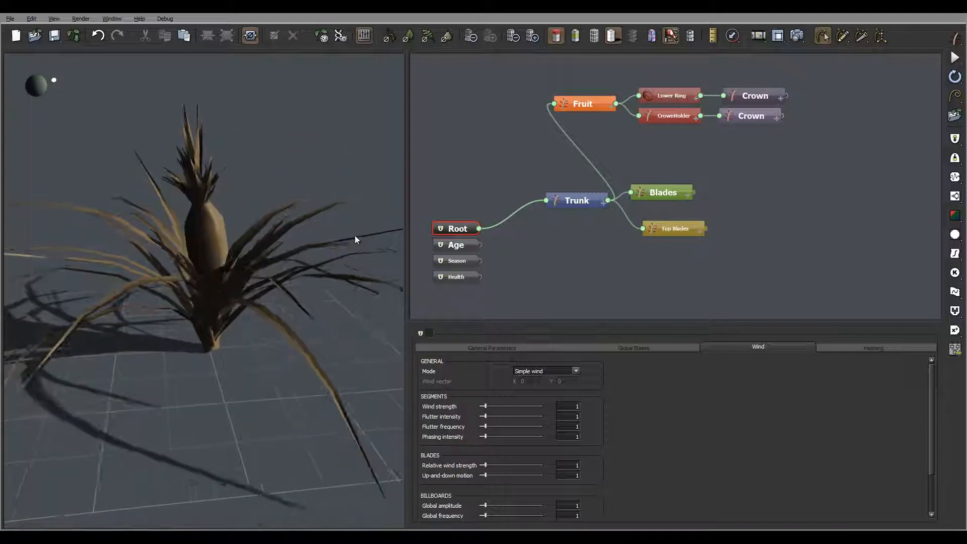
right_click_drag(358, 233, 239, 283)
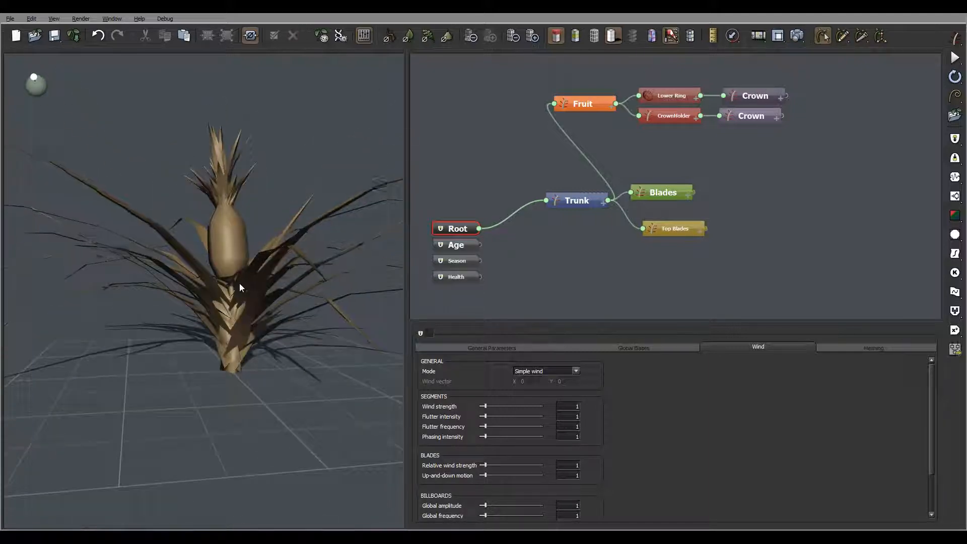
scroll(235, 280, "up", 5)
right_click_drag(292, 240, 257, 257)
scroll(270, 284, "down", 4)
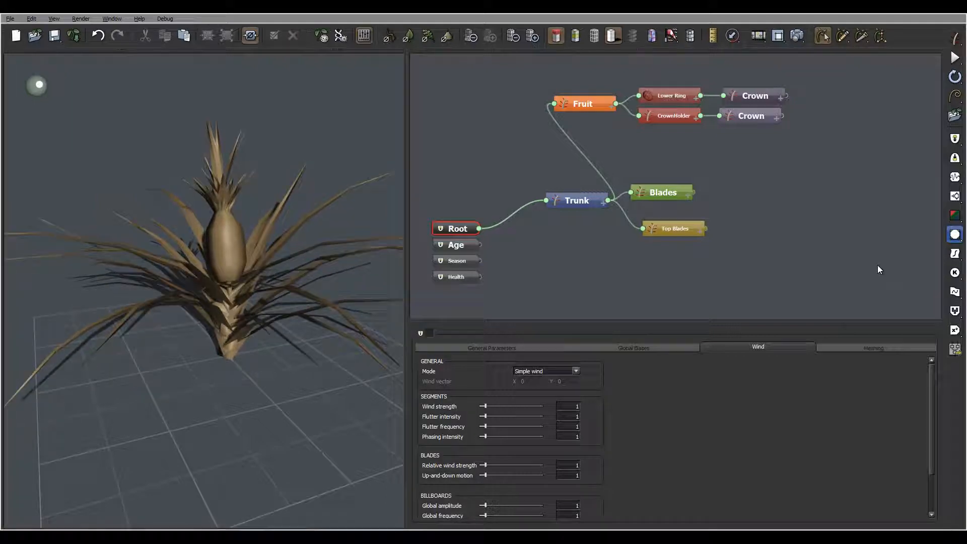
right_click_drag(257, 257, 215, 224)
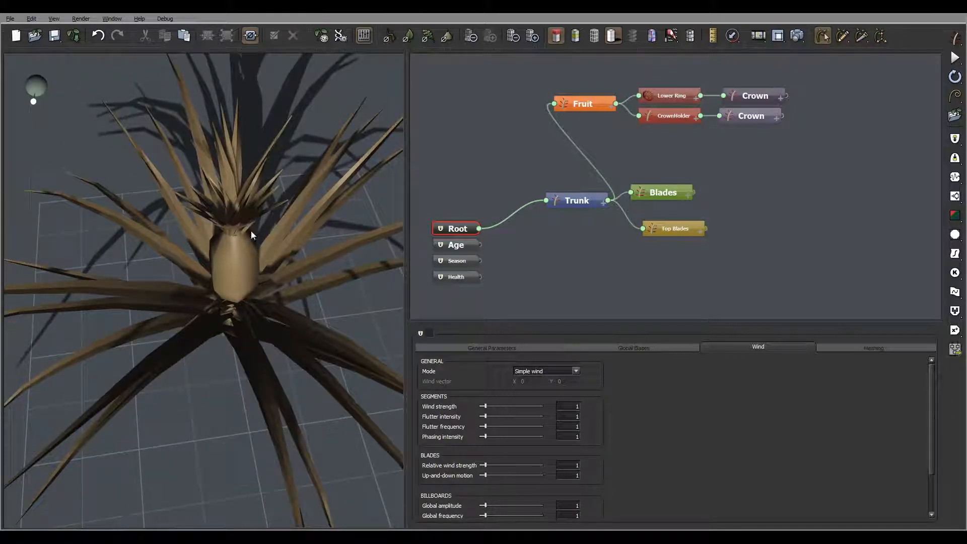
right_click_drag(250, 233, 266, 285)
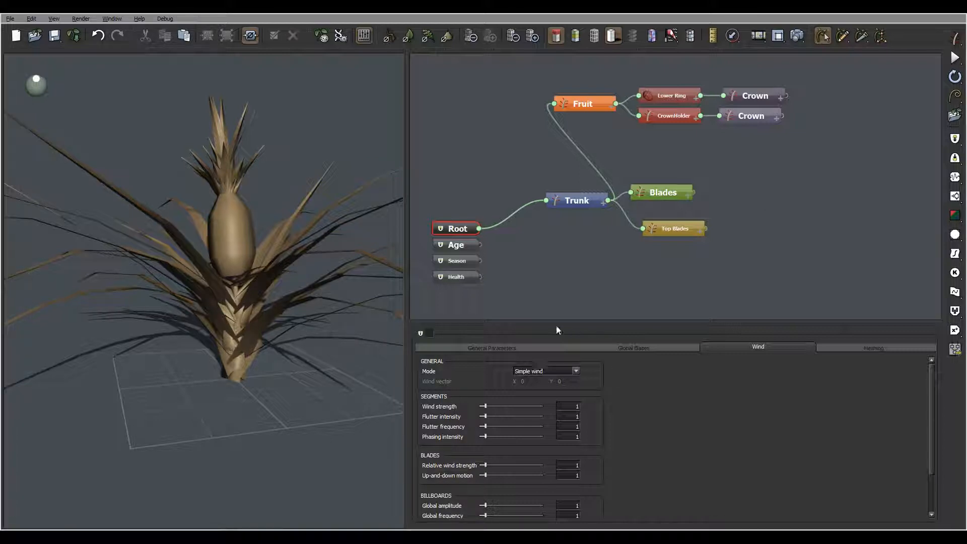
Step: Open the Trunk's segment body material in the material editor and set its coloring mode to Mapped picture
left_click(586, 201)
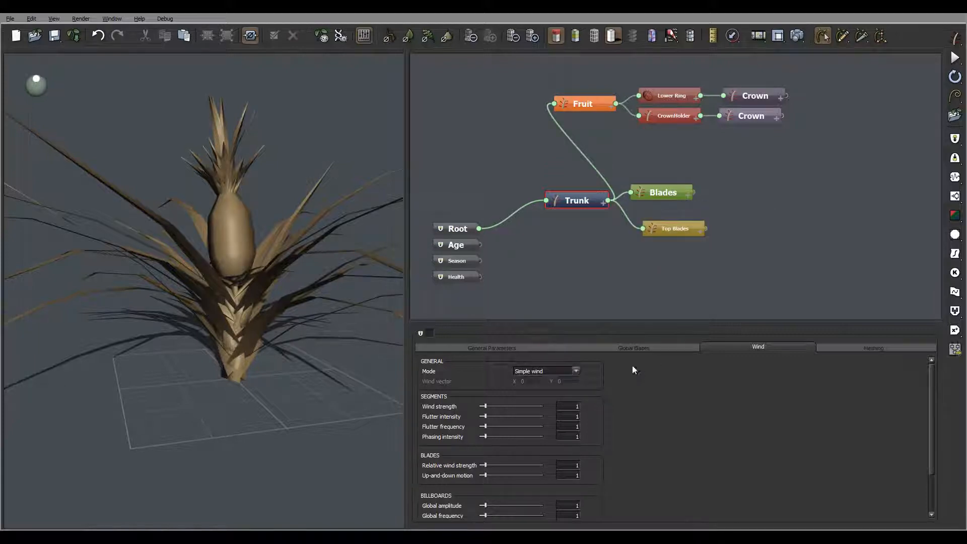
left_click(599, 348)
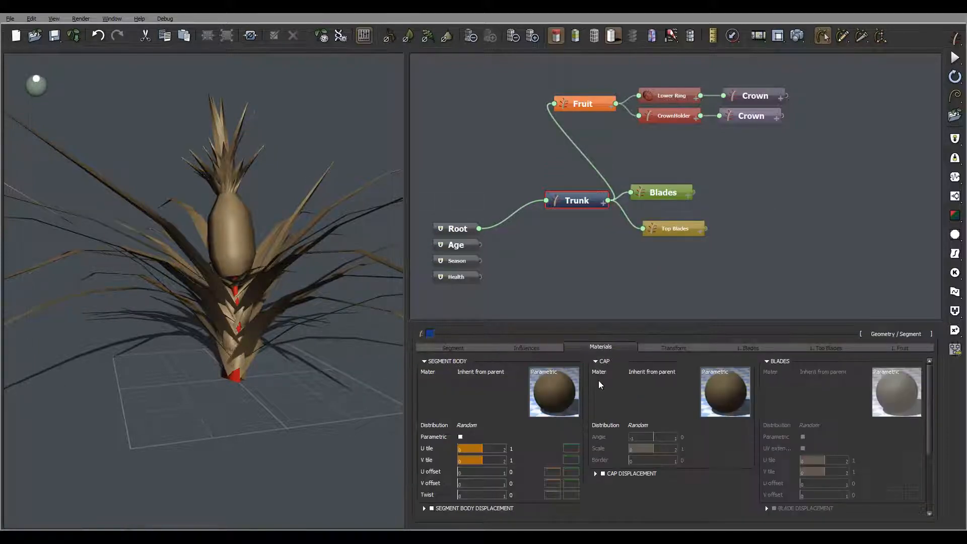
double_click(554, 392)
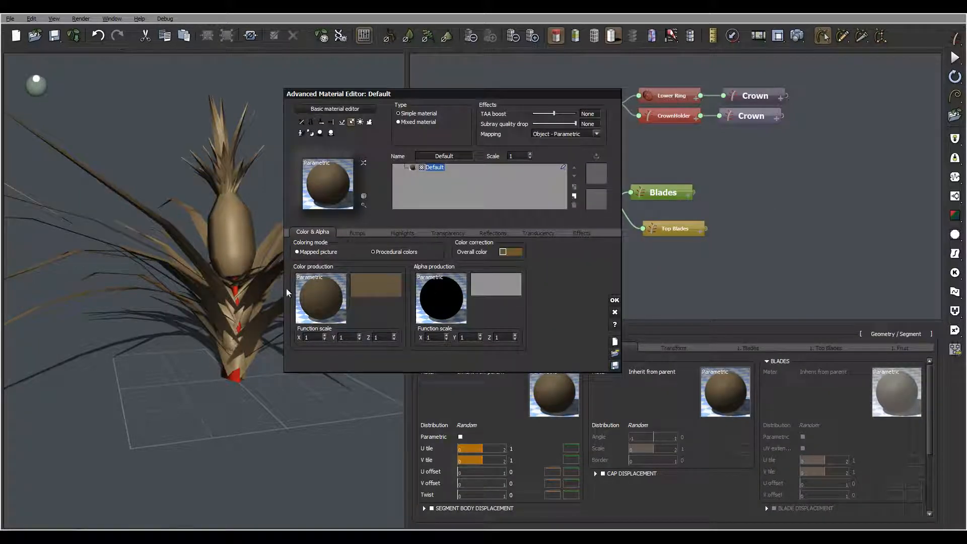
left_click(374, 298)
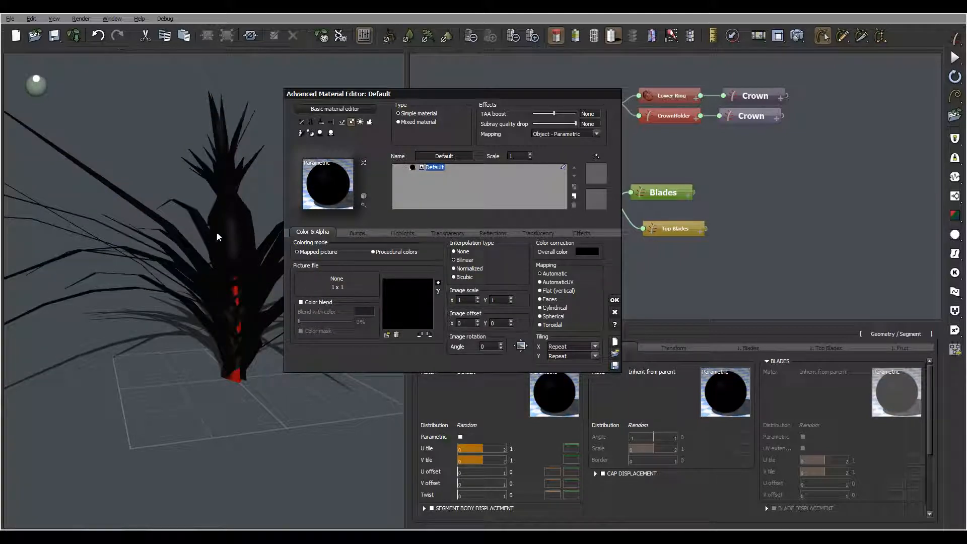
Step: Load stamp.png from the PlantFactory folder as the Default material's color picture and accept the material
left_click(386, 336)
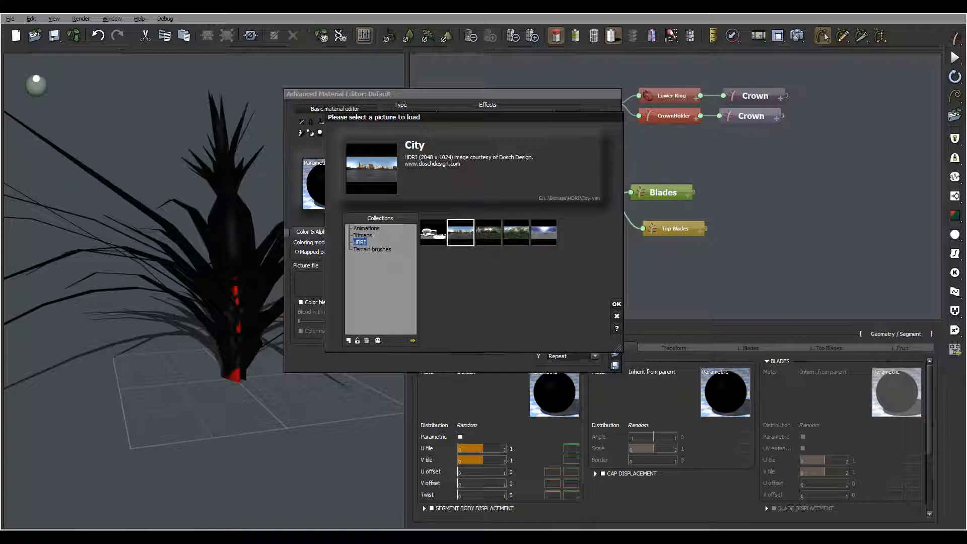
left_click(378, 340)
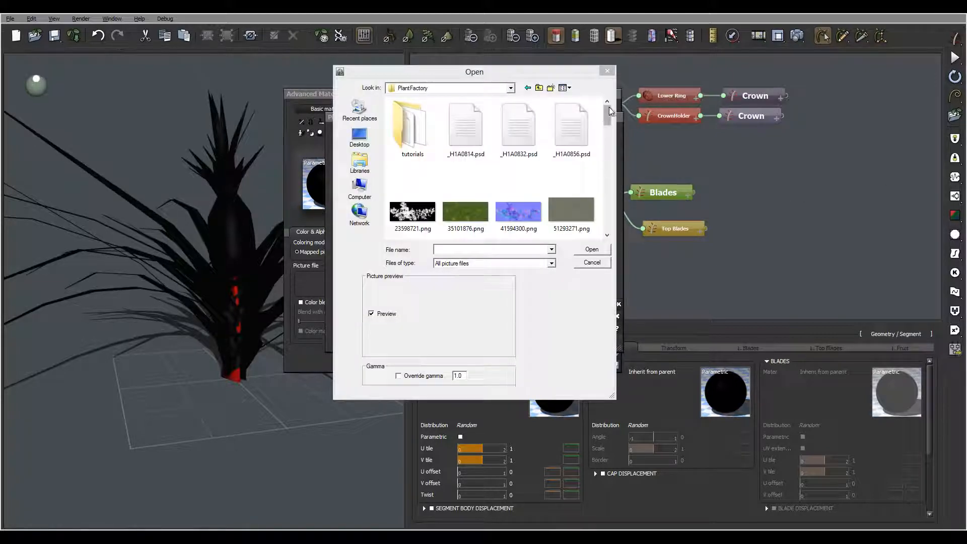
left_click_drag(606, 116, 599, 222)
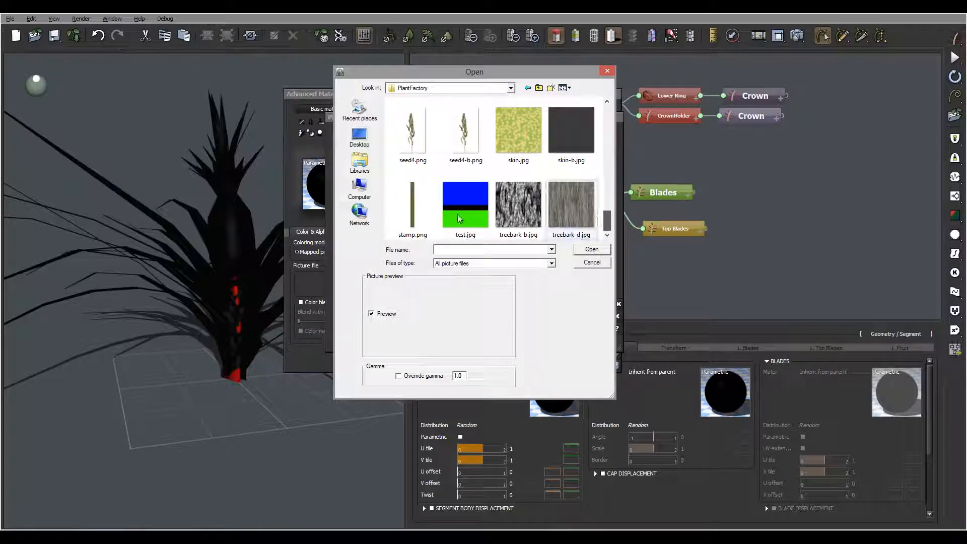
left_click(413, 206)
left_click(592, 250)
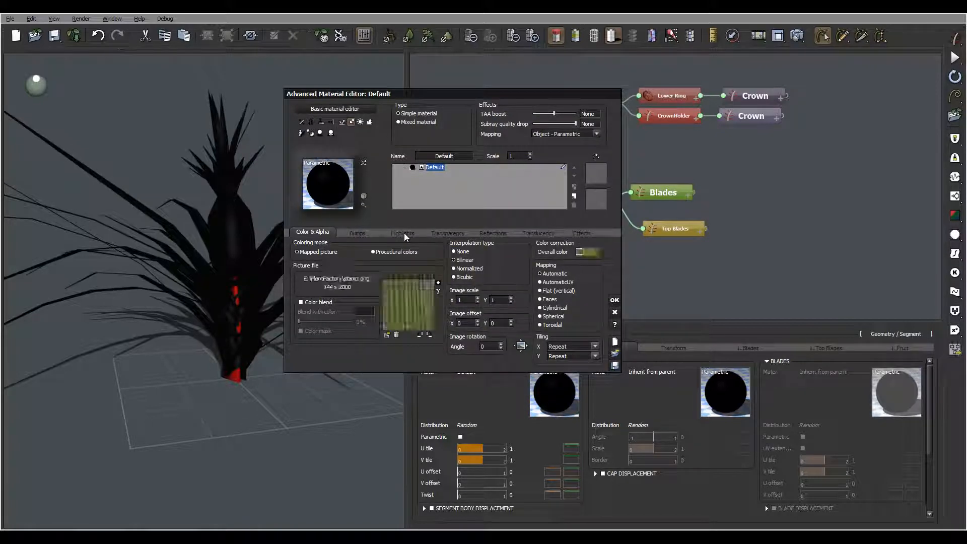
left_click(615, 301)
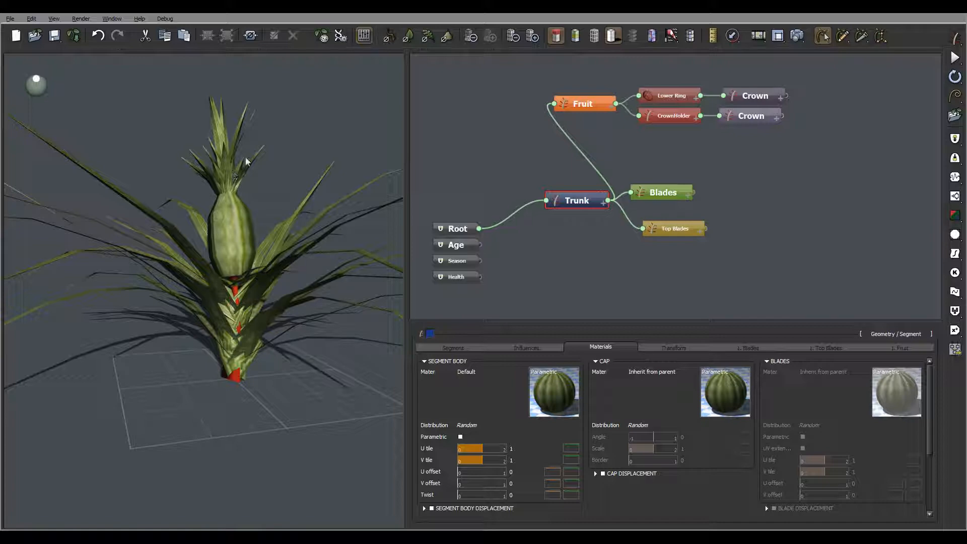
Step: Open the Fruit's segment body material in the material editor with its coloring mode on Mapped picture
left_click(590, 105)
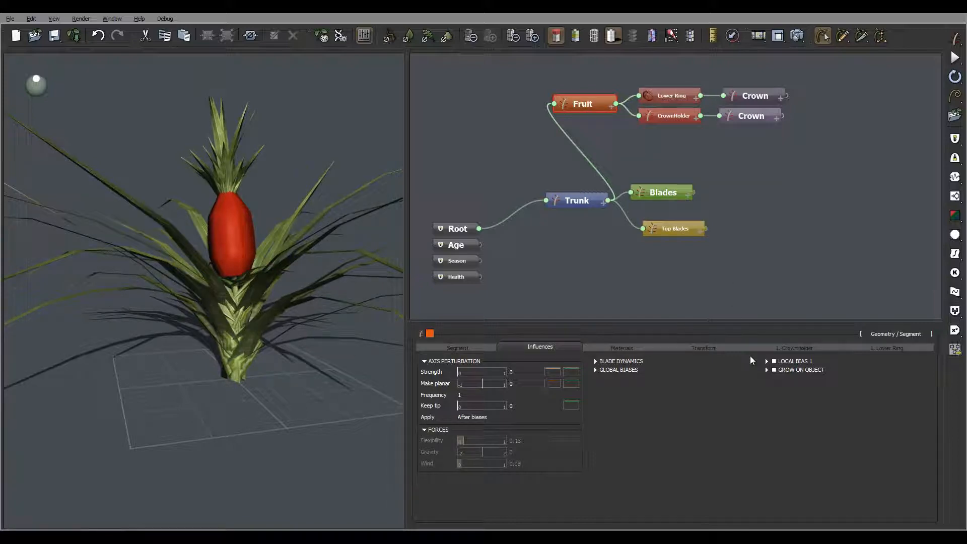
left_click(625, 348)
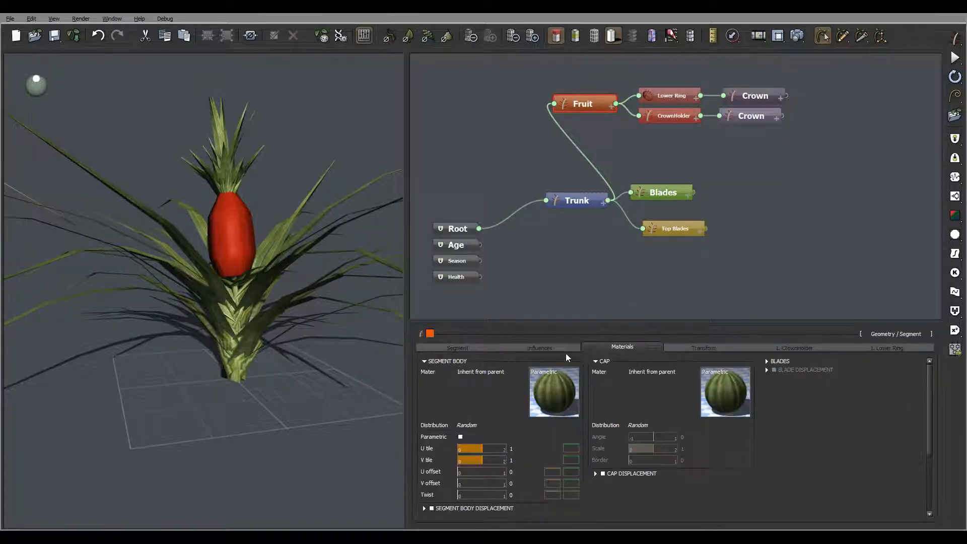
double_click(554, 398)
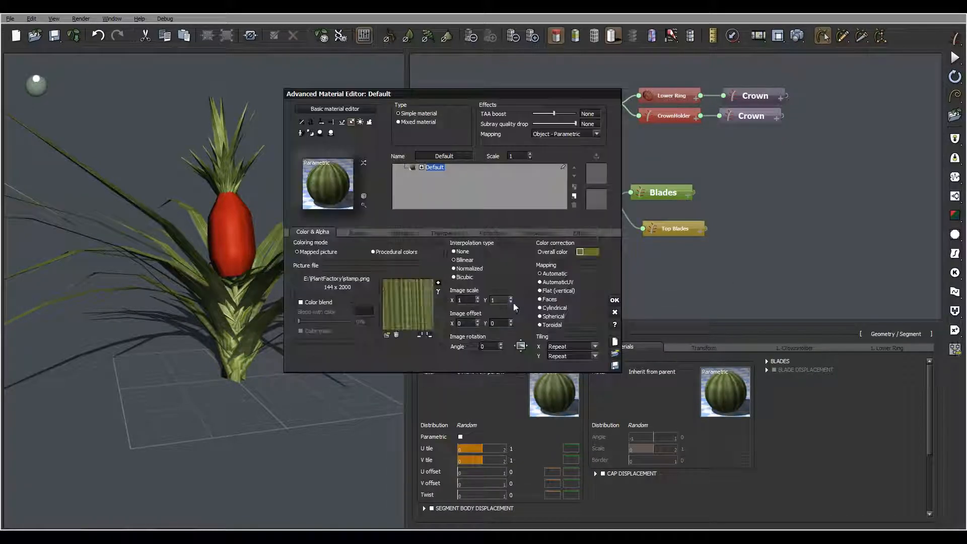
Step: Load pineapple-a.jpg from the PlantFactory folder as the Fruit material's color picture and accept the material
left_click(386, 335)
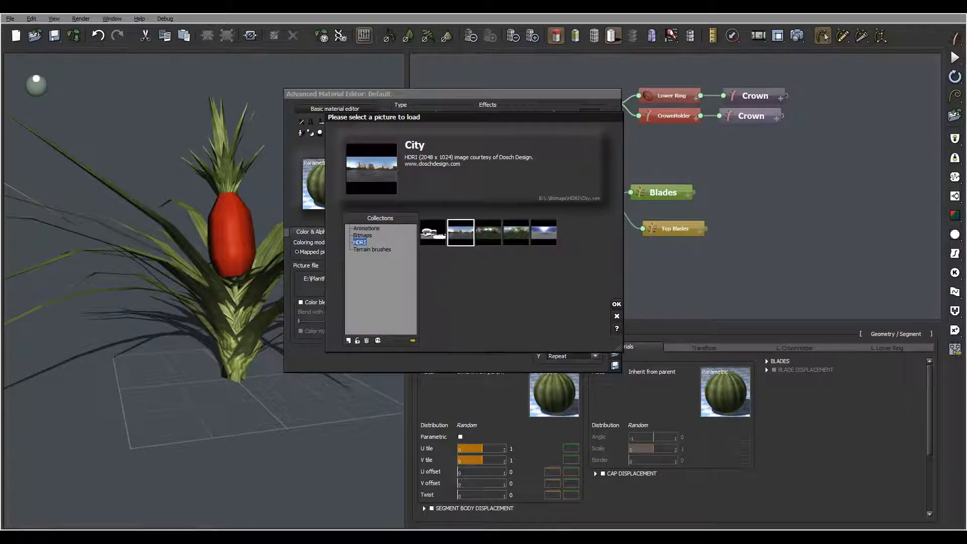
left_click(377, 340)
left_click(608, 214)
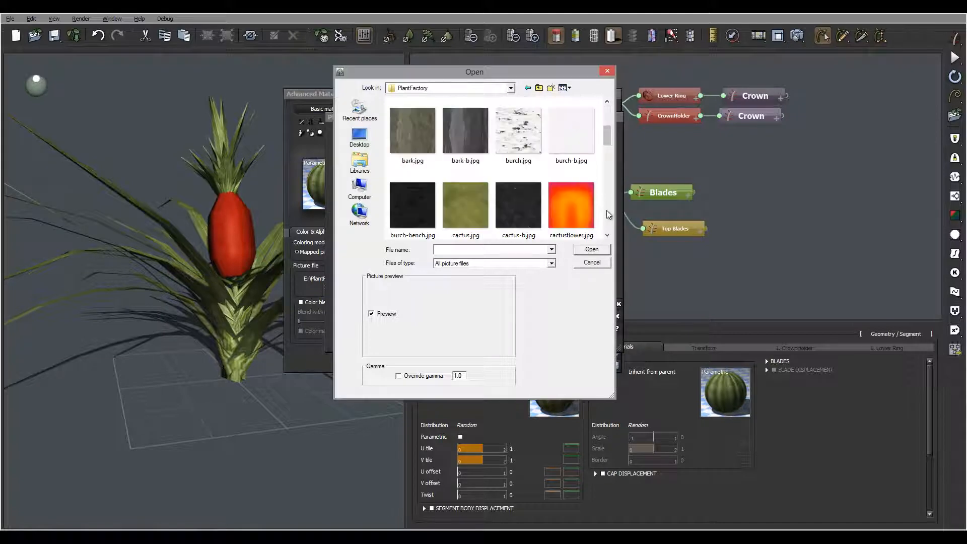
scroll(608, 214, "down", 3)
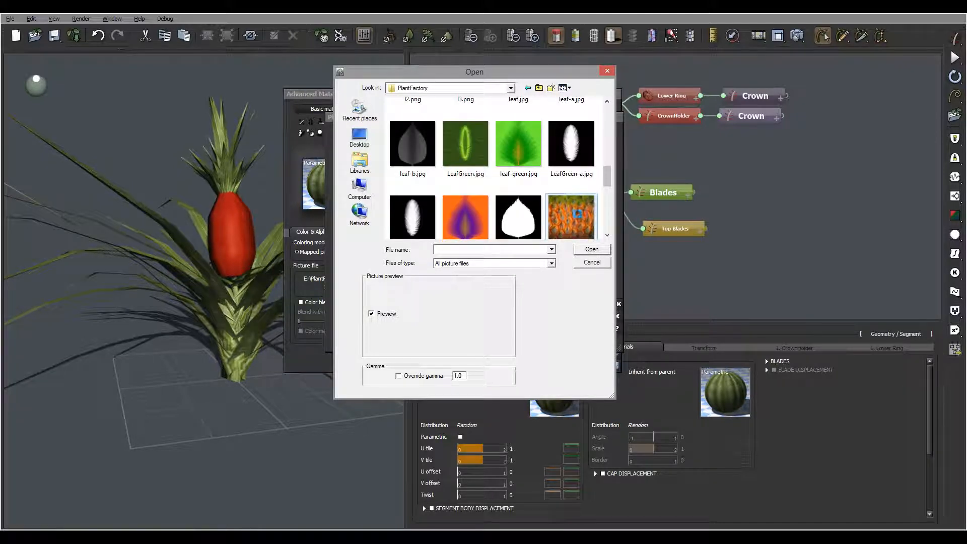
left_click(574, 215)
mouse_move(608, 177)
left_mouse_down()
mouse_move(609, 201)
mouse_move(608, 190)
left_mouse_up()
left_click(412, 193)
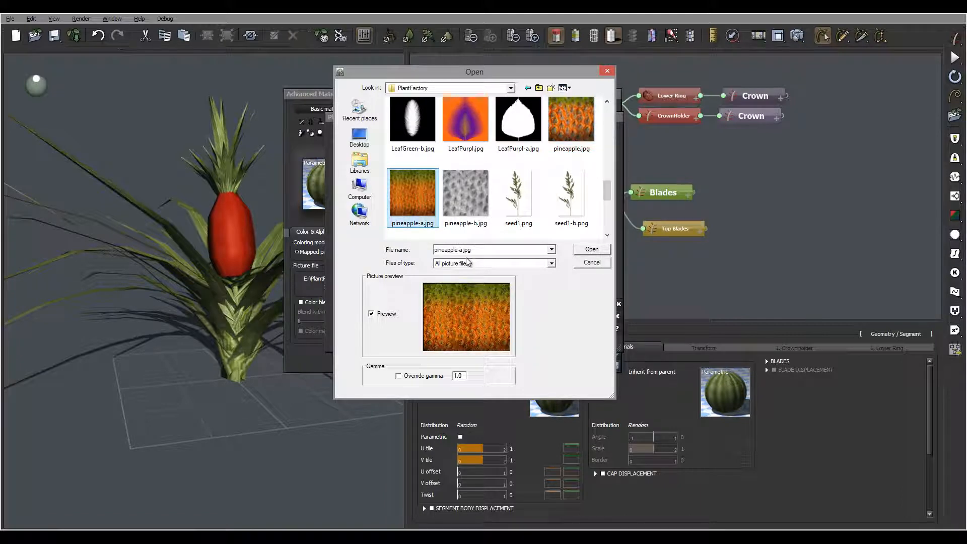
left_click(591, 249)
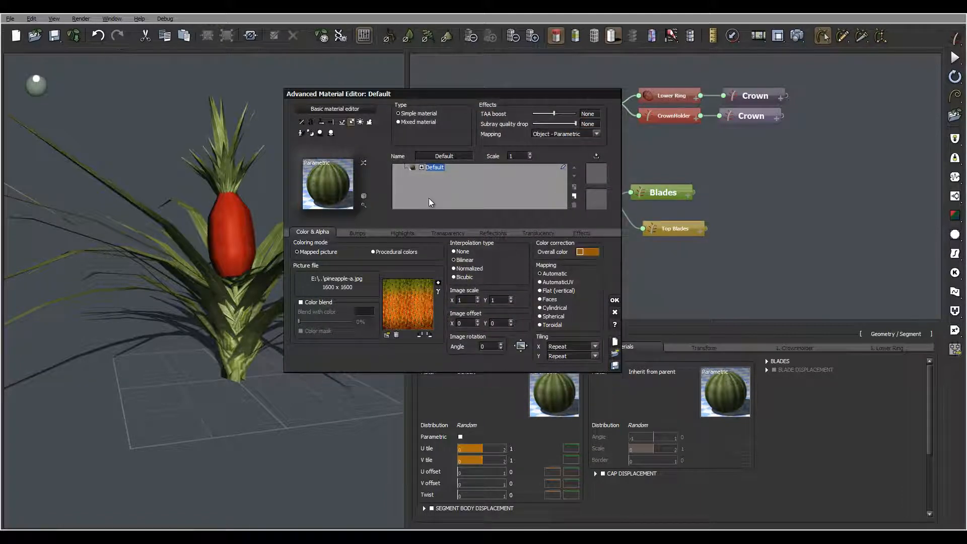
left_click(615, 301)
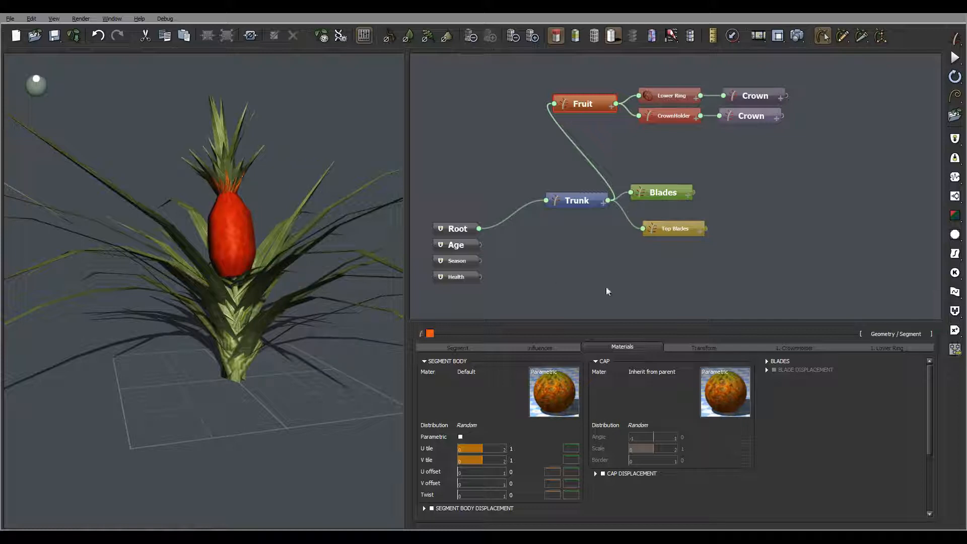
Step: Assign the green striped Default material to the Fruit's cap instead of inheriting it from the parent
left_click(692, 371)
left_click(685, 397)
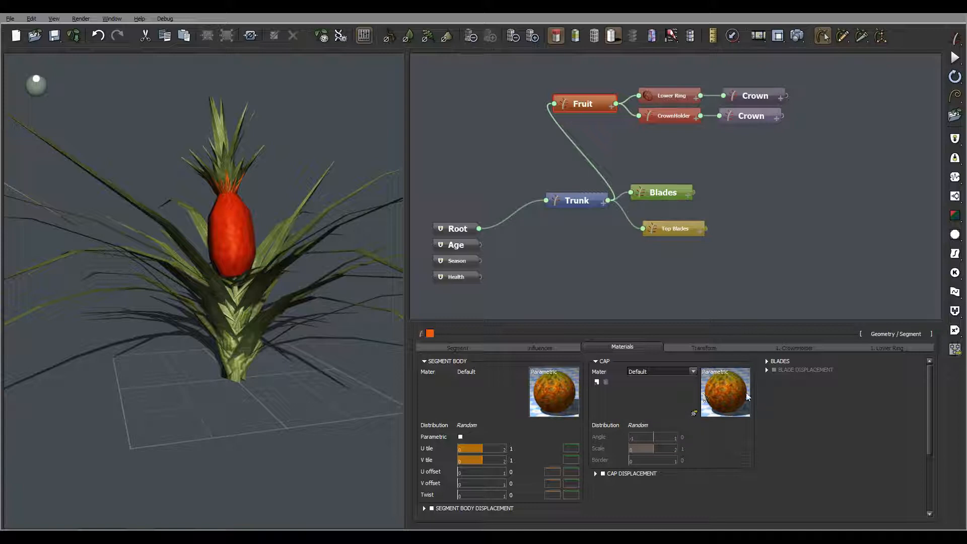
left_click(693, 371)
left_click(663, 394)
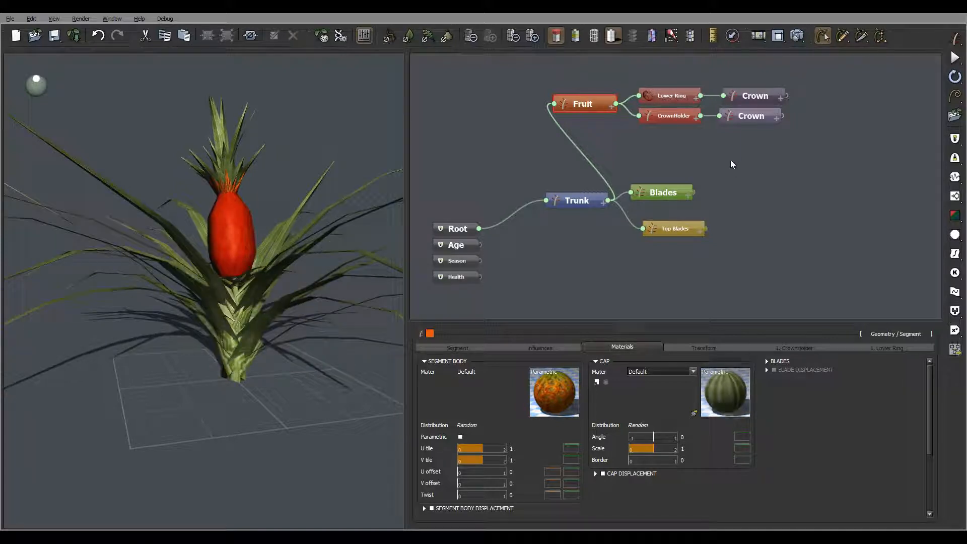
Step: Assign the green striped Default material to the segment body of the Crown attached to Lower Ring
left_click(739, 93)
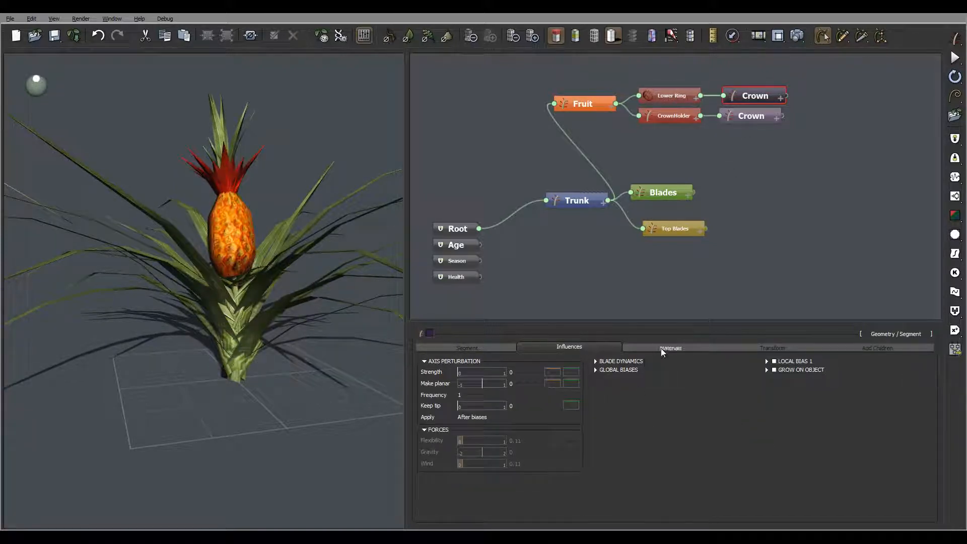
left_click(662, 347)
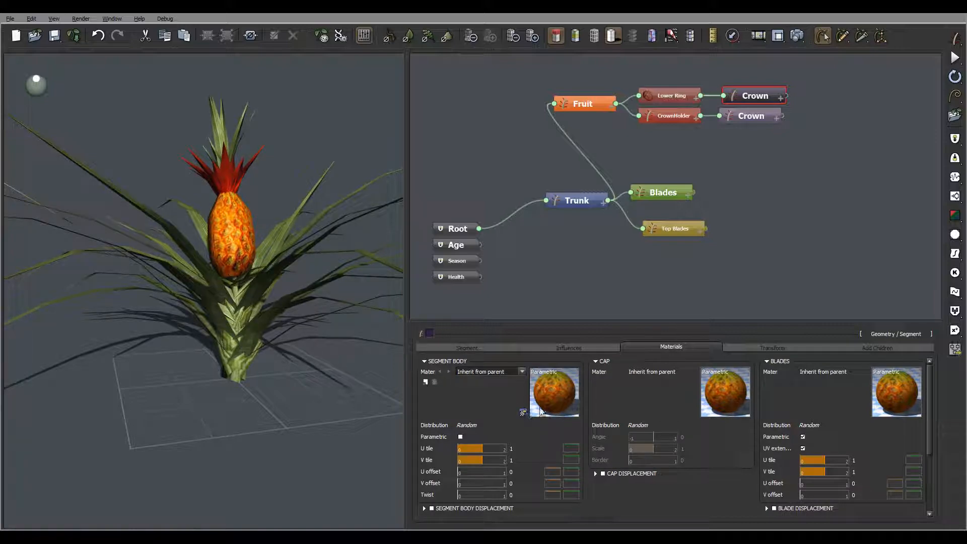
left_click(522, 371)
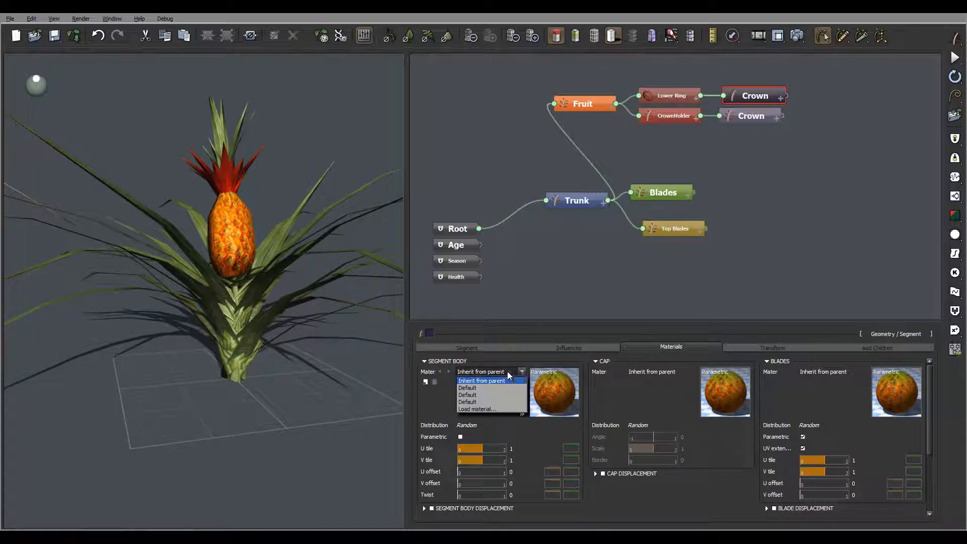
left_click(488, 397)
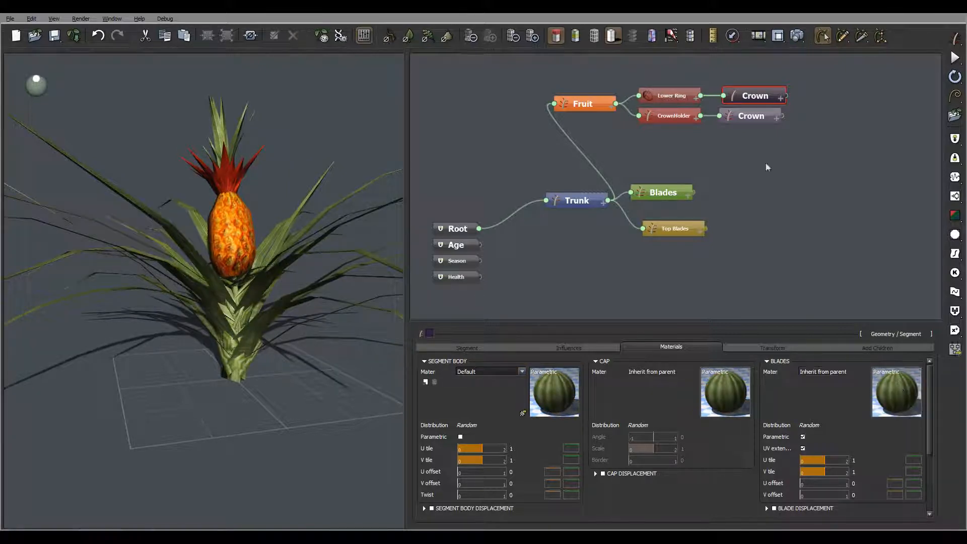
Step: Assign the green striped Default material to the segment body of the Crown attached to CrownHolder
left_click(759, 115)
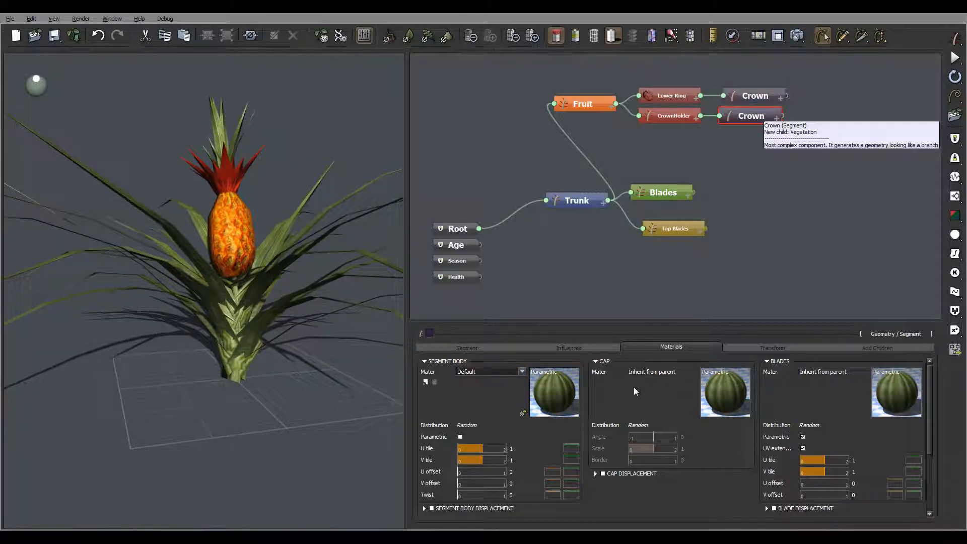
left_click(569, 346)
left_click(662, 347)
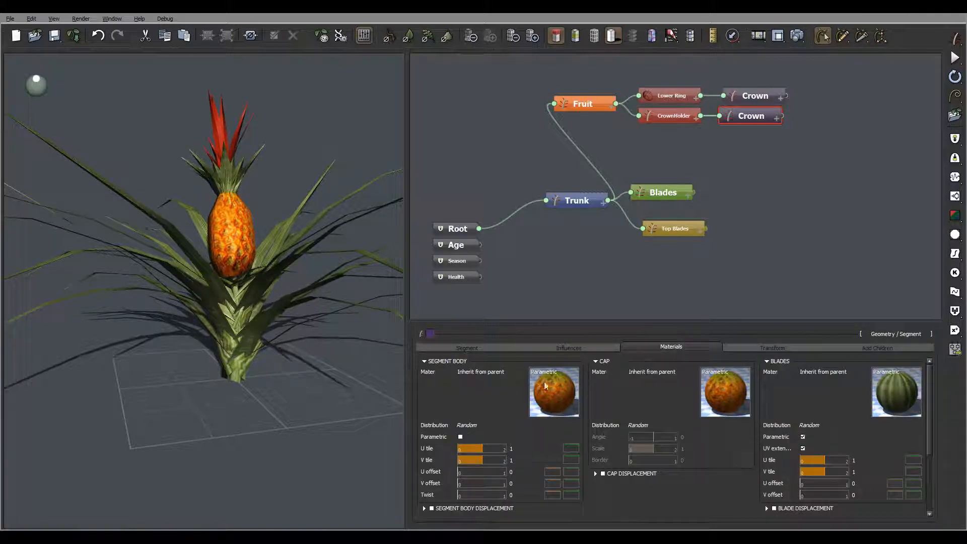
left_click(518, 371)
left_click(497, 395)
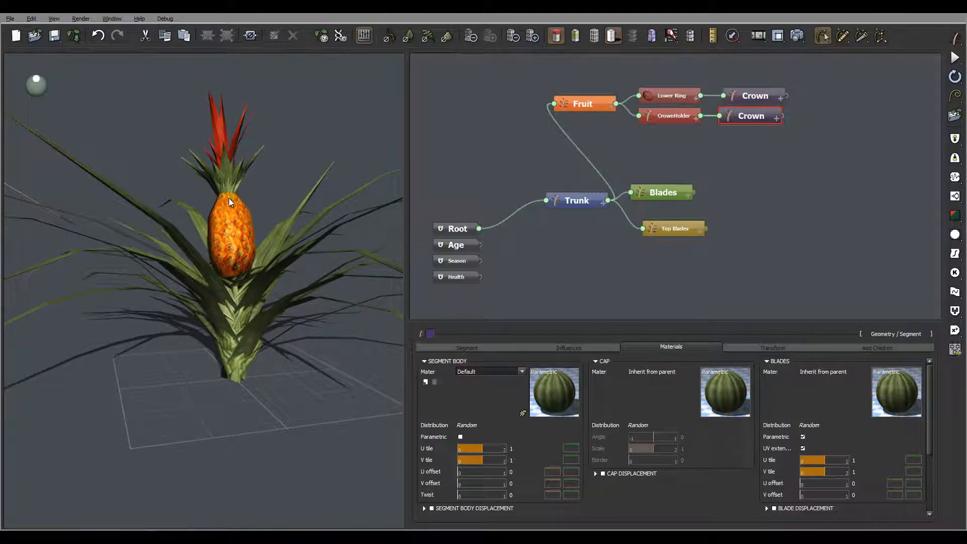
Step: Enable Parametric mapping for the Fruit's segment body material and deselect the node
left_click(587, 99)
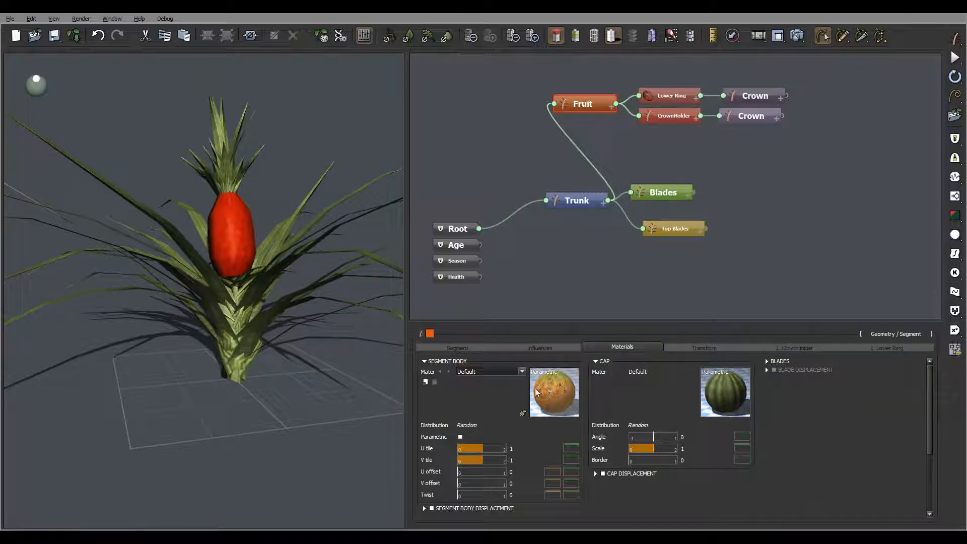
left_click(461, 437)
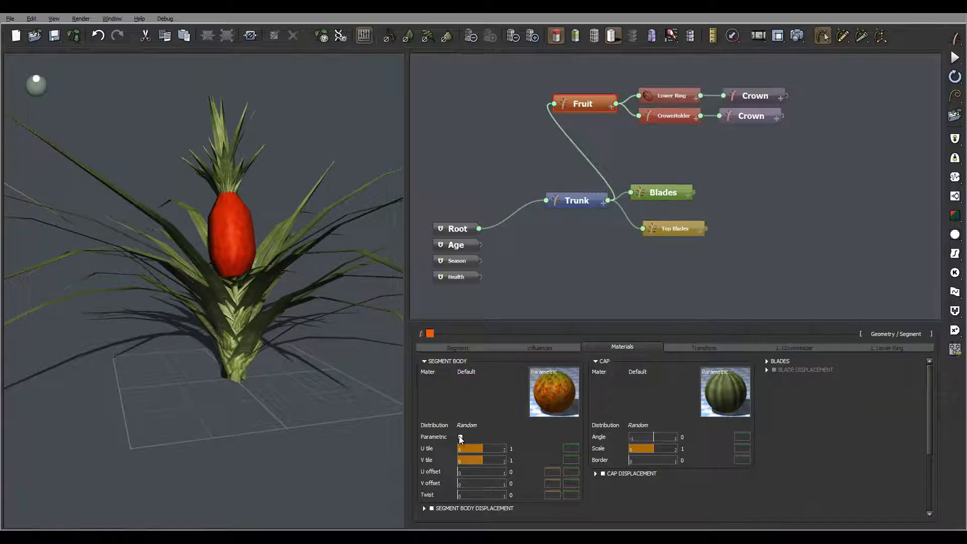
left_click(582, 282)
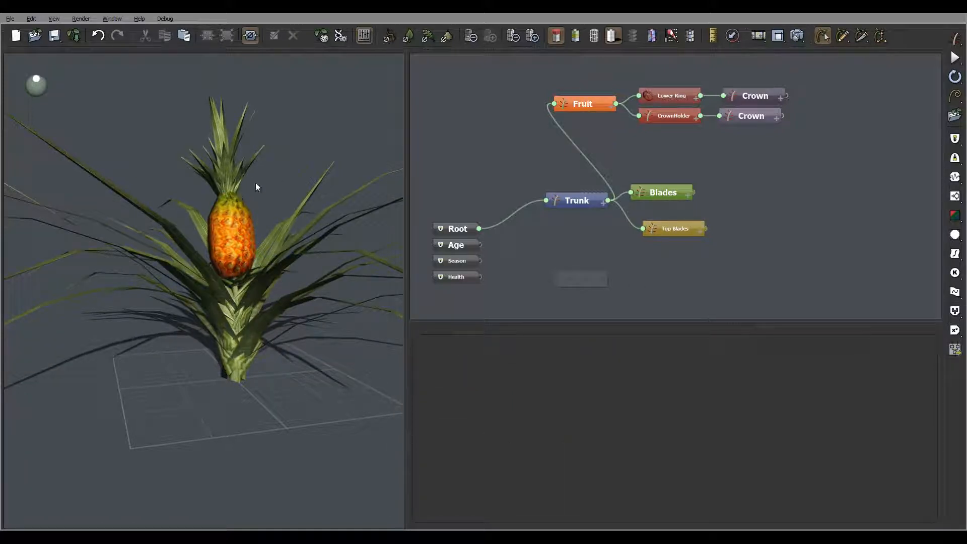
Step: View the plant from slightly above and set the render options to Render to screen at 506x600
left_click_drag(252, 187, 257, 222)
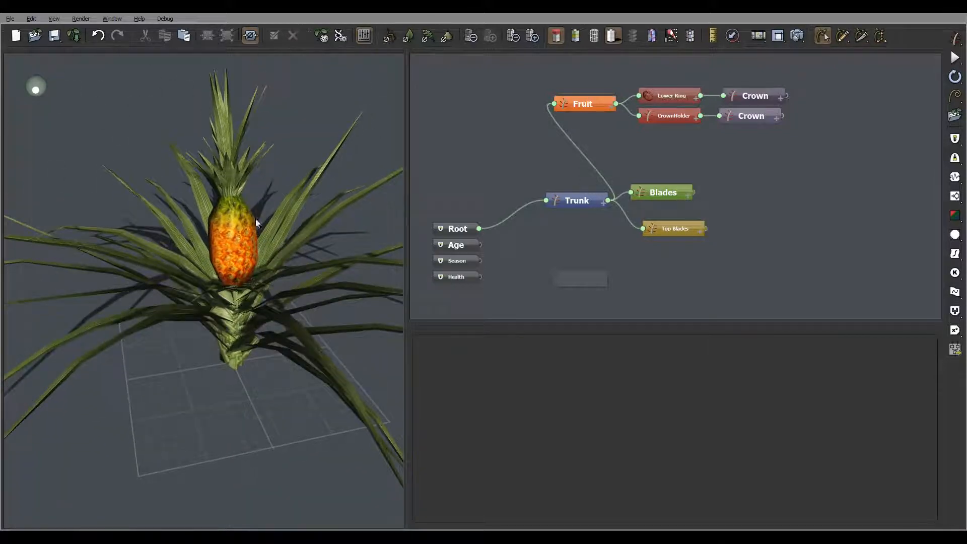
left_click(797, 35)
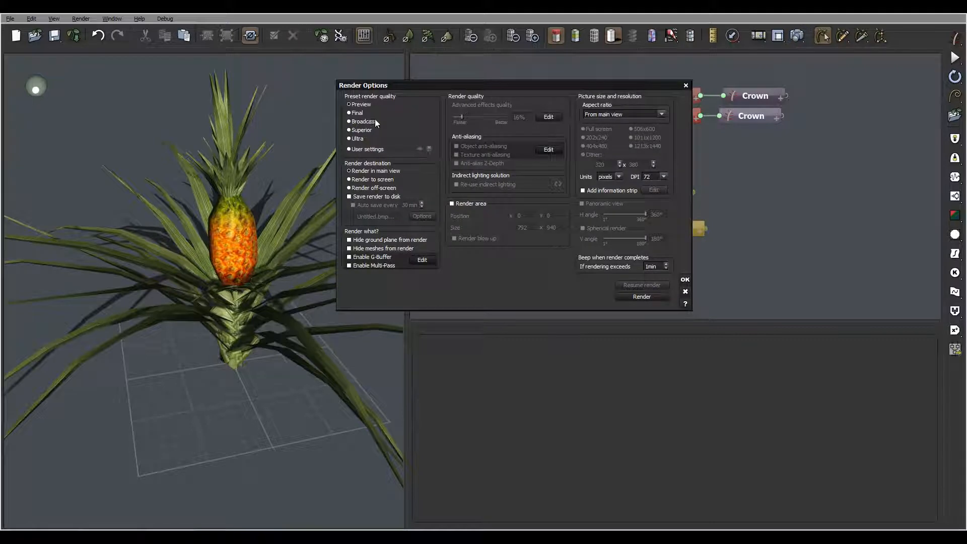
left_click(382, 180)
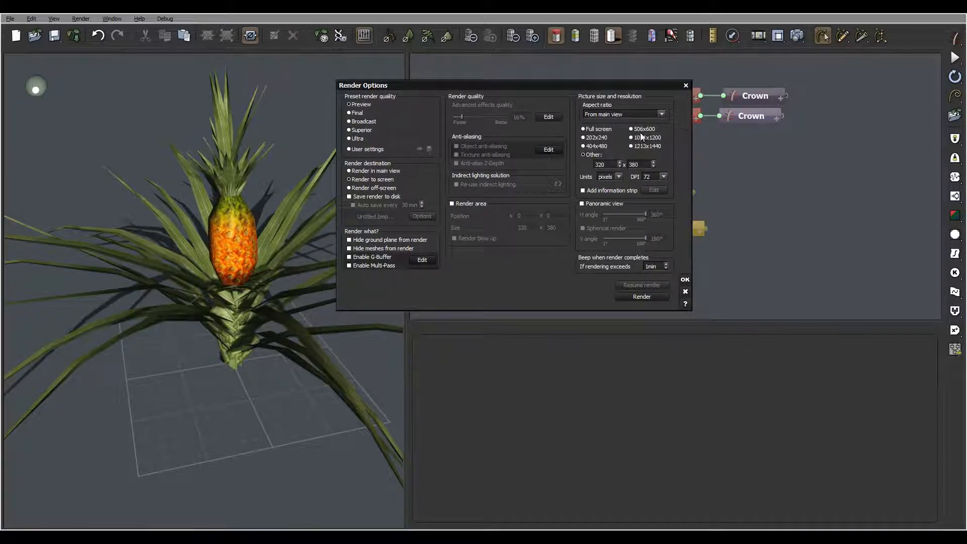
left_click(685, 278)
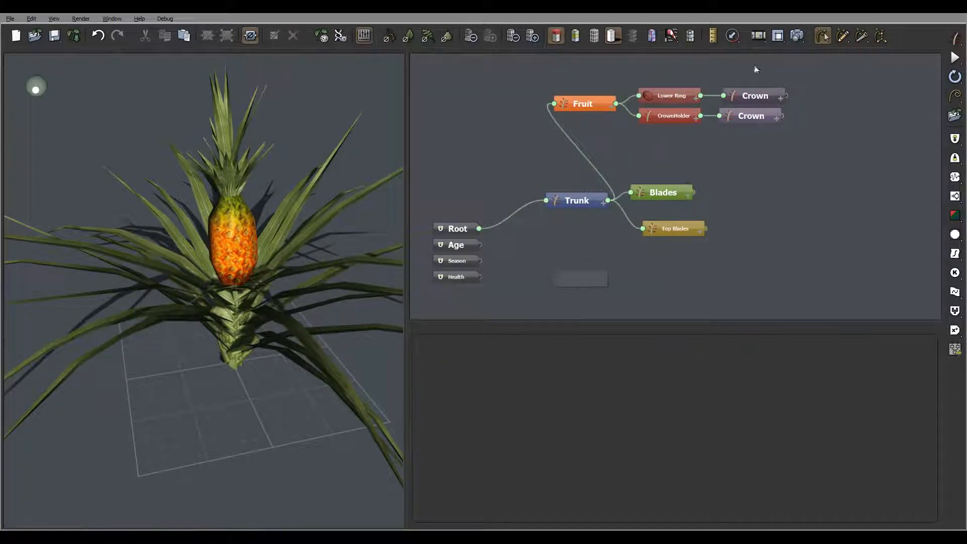
Step: Render the plant, examine the textured pineapple in the rendered picture, and close the render display
left_click(793, 39)
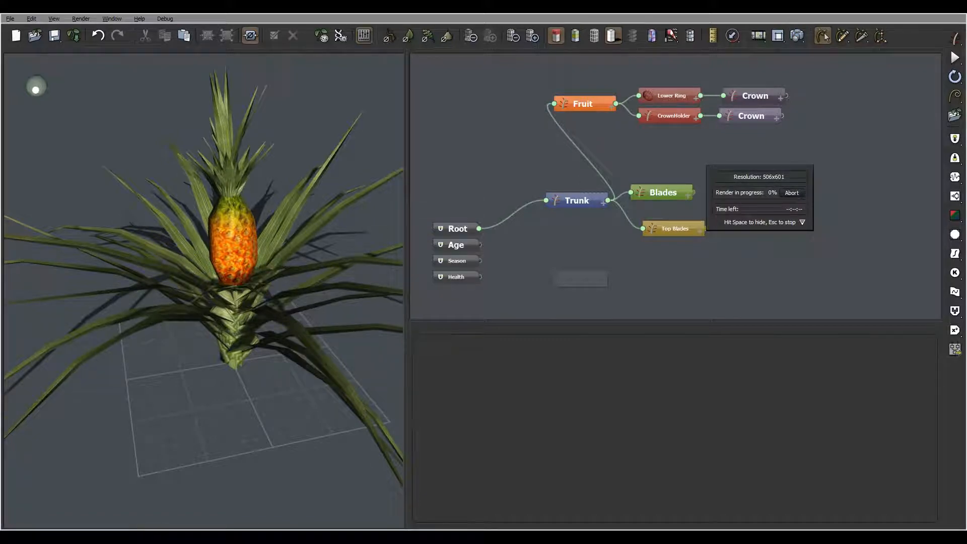
left_click(598, 412)
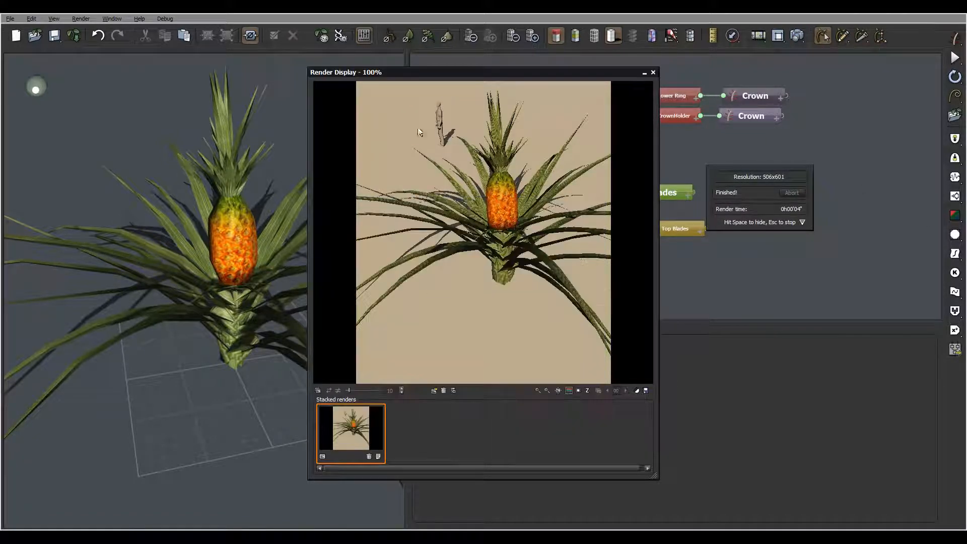
right_click(492, 130)
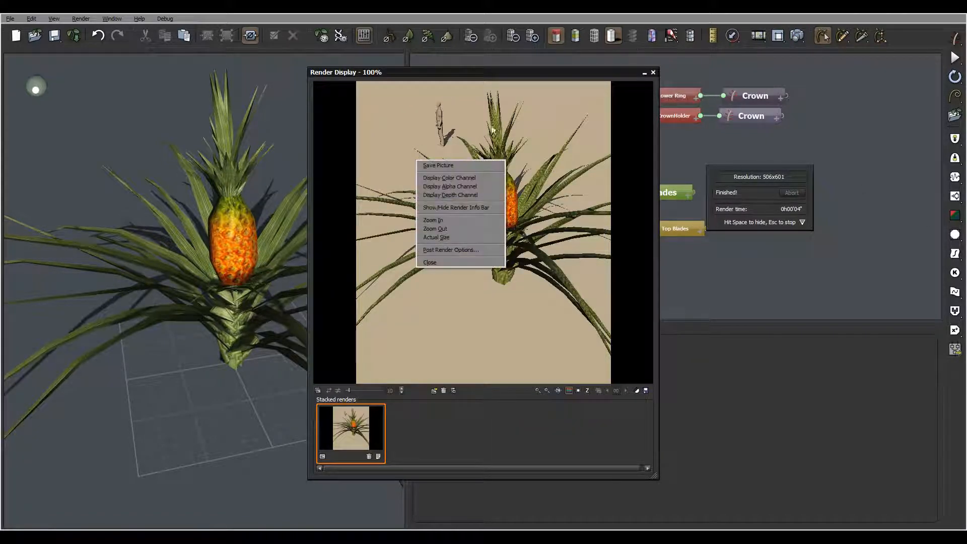
left_click(470, 101)
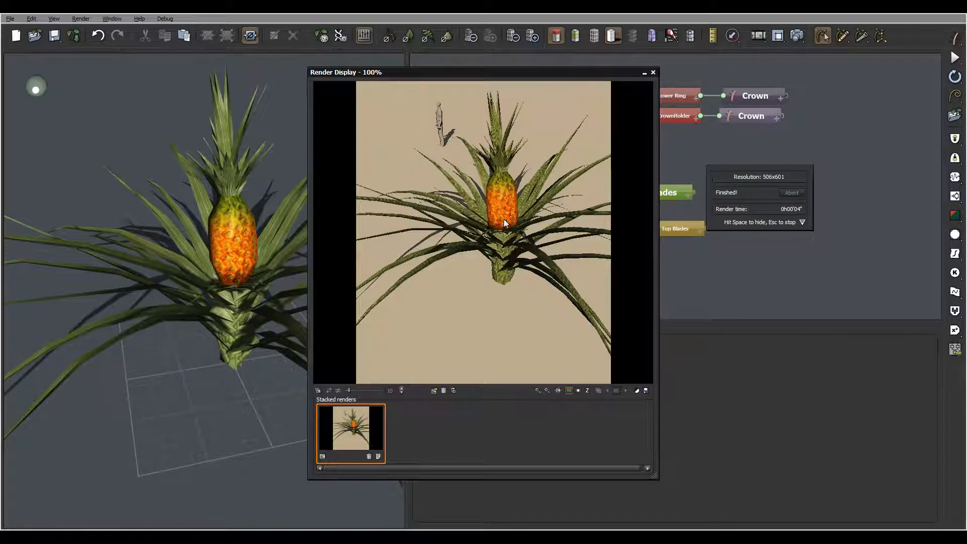
left_click(653, 72)
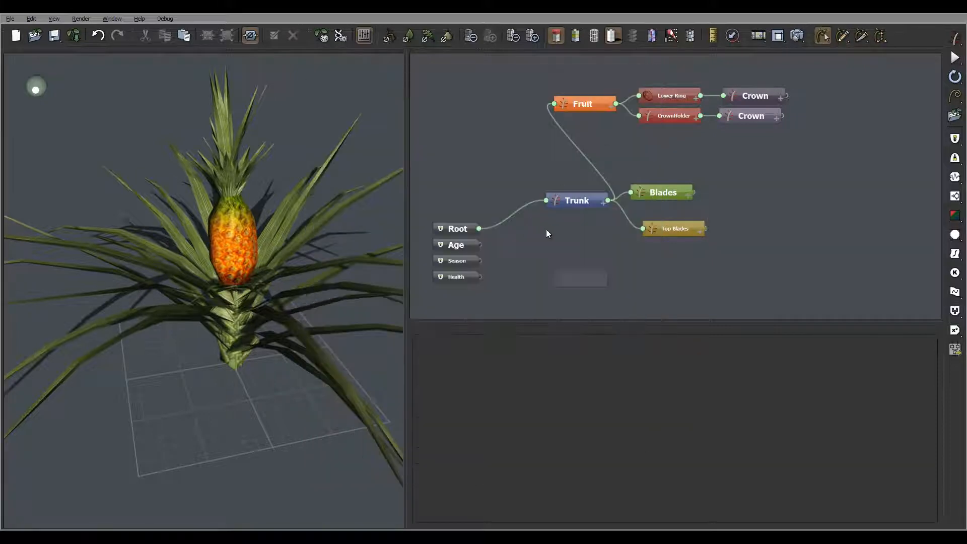
Step: Set the Fruit's segment length to 0.5 and deselect it to show the shortened, textured pineapple
left_click(587, 104)
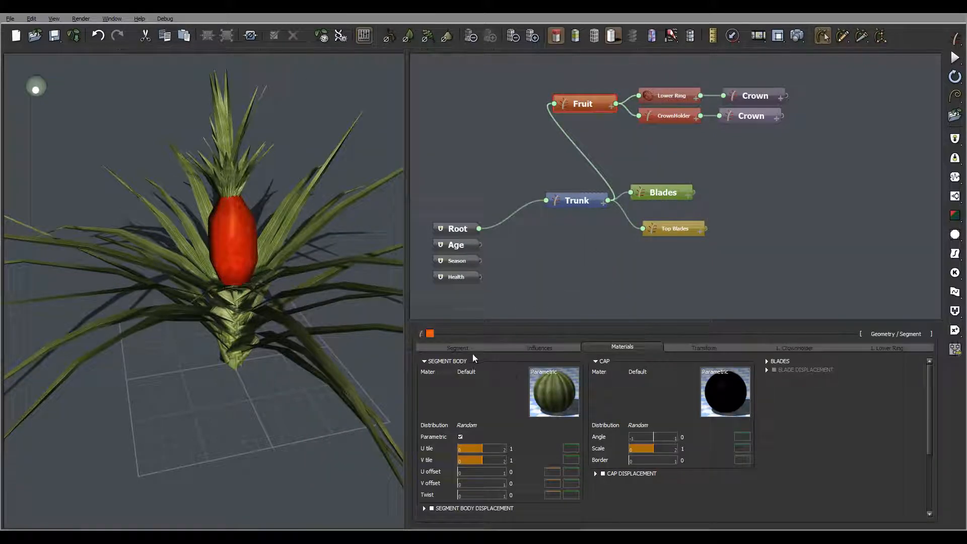
left_click(457, 348)
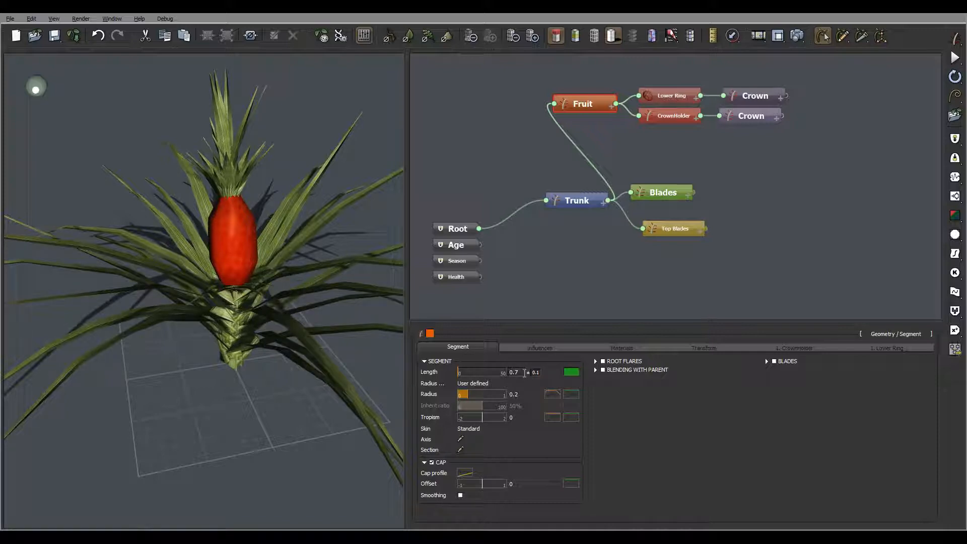
double_click(518, 373)
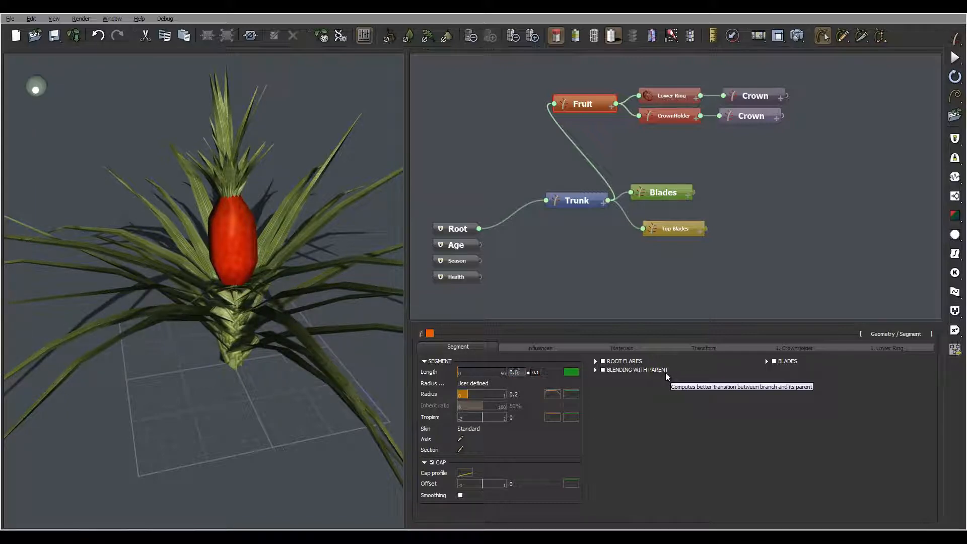
key("space")
key("space")
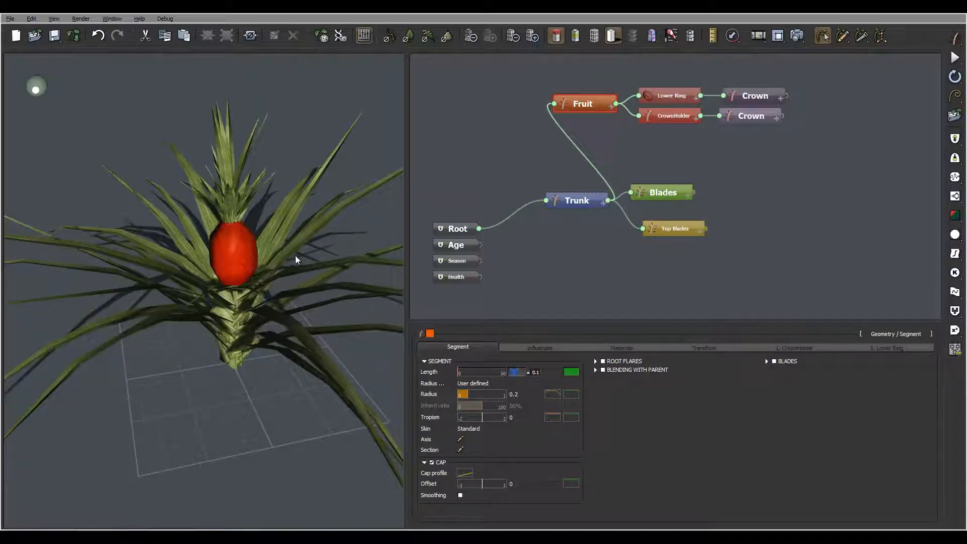
right_click_drag(297, 259, 328, 235)
left_click(346, 219)
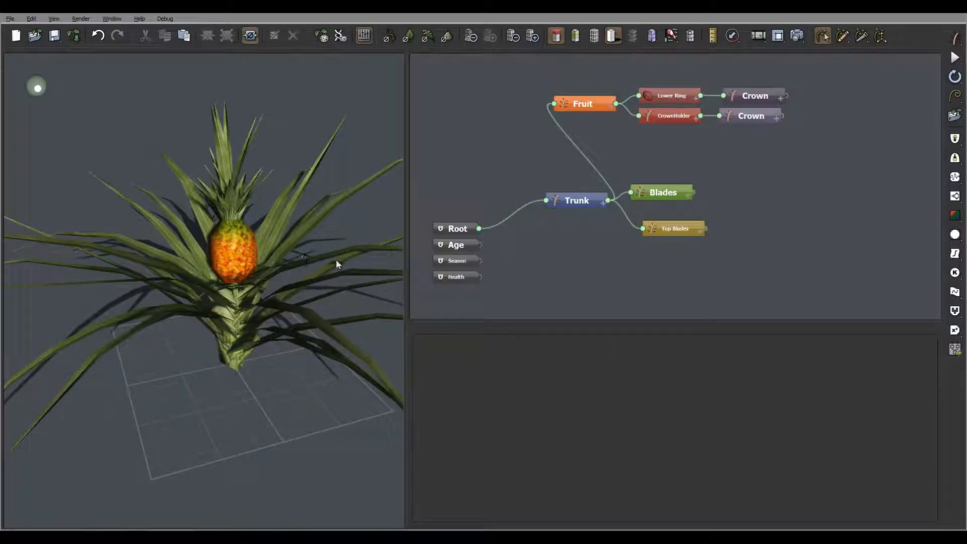
Step: Set the CrownHolder's segment length to 0.2
right_click_drag(281, 266, 219, 160)
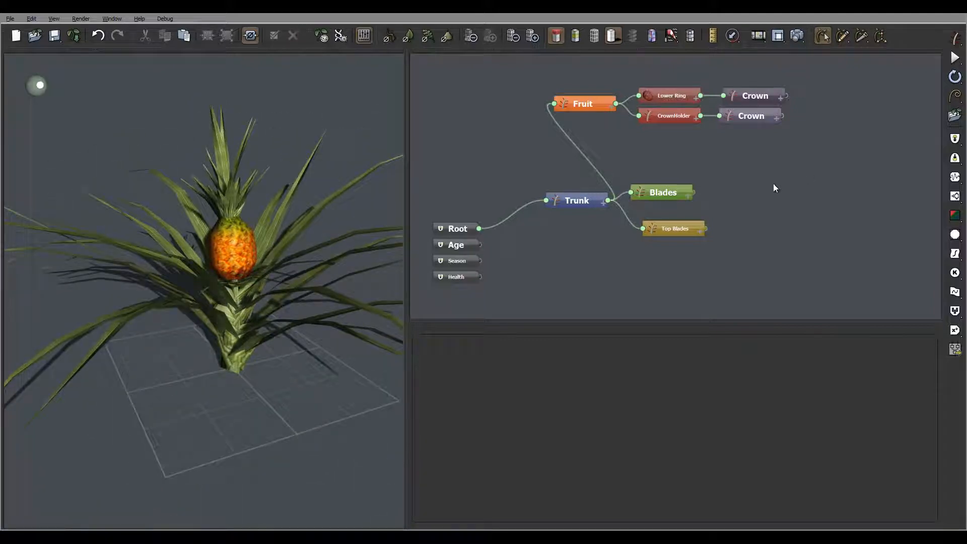
left_click(674, 116)
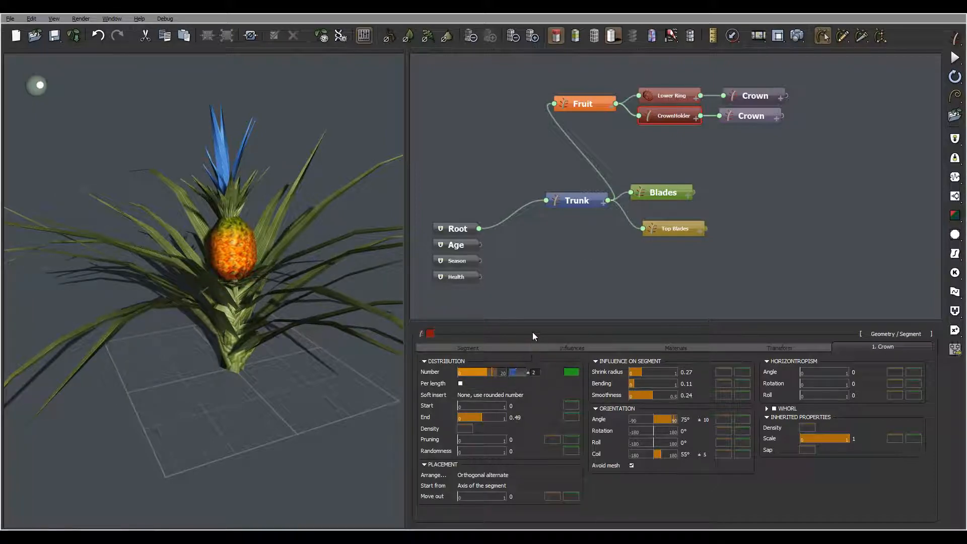
left_click(479, 347)
left_click(514, 372)
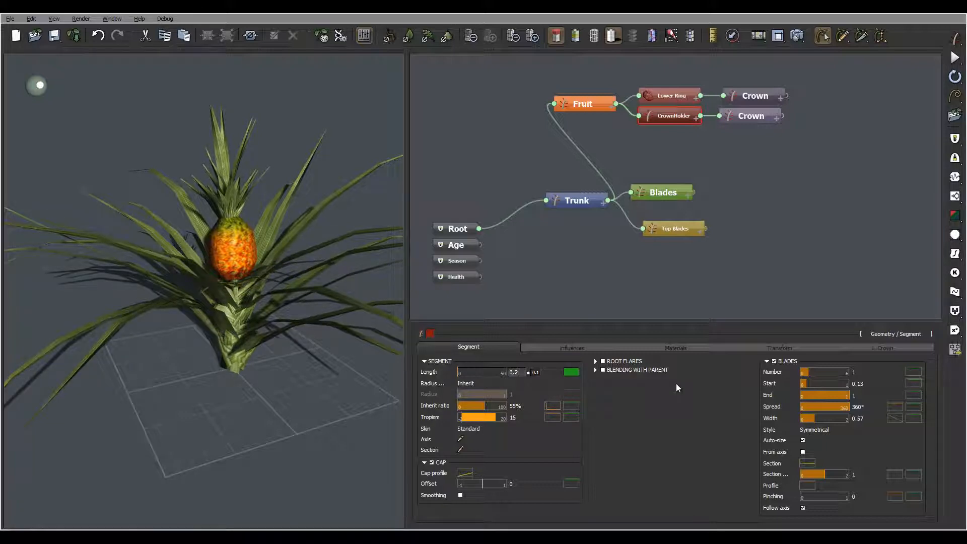
type("0.2")
key("Return")
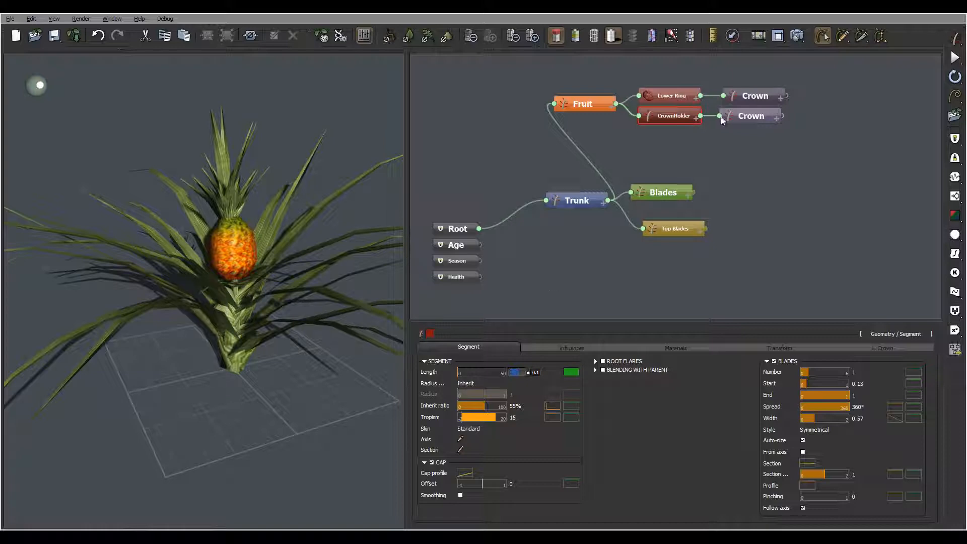
Step: Set the segment length of the Crown attached to the CrownHolder to 0.5 and adjust the length's random variation
left_click(751, 117)
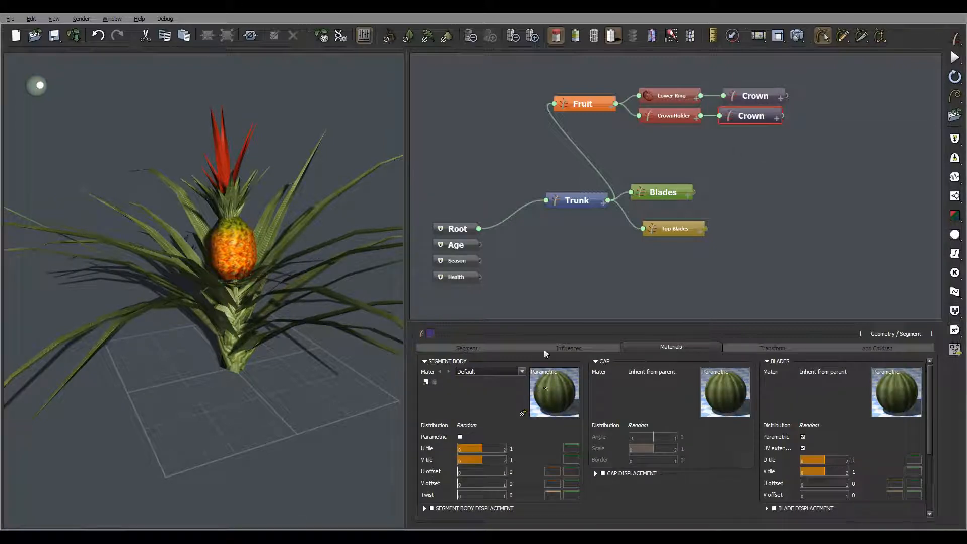
left_click(468, 347)
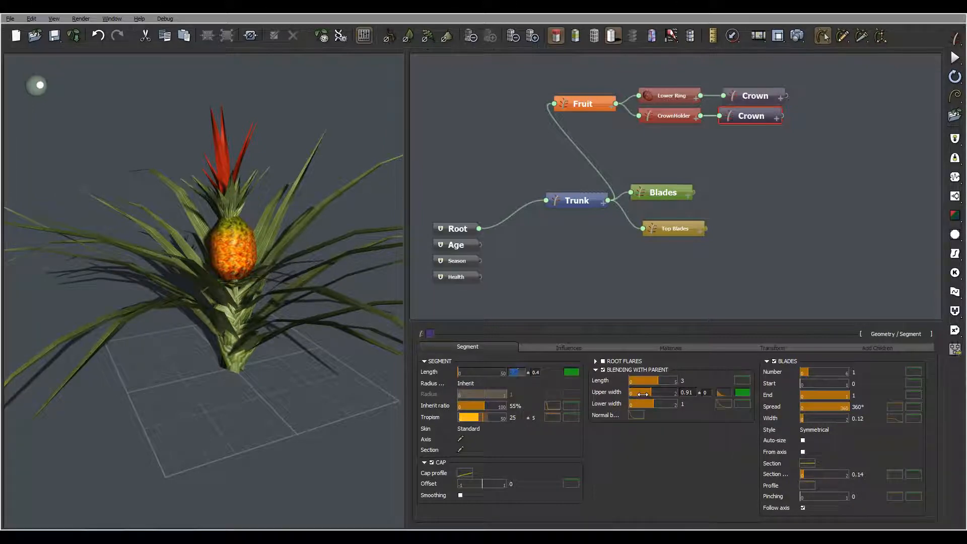
type("0.5")
double_click(539, 372)
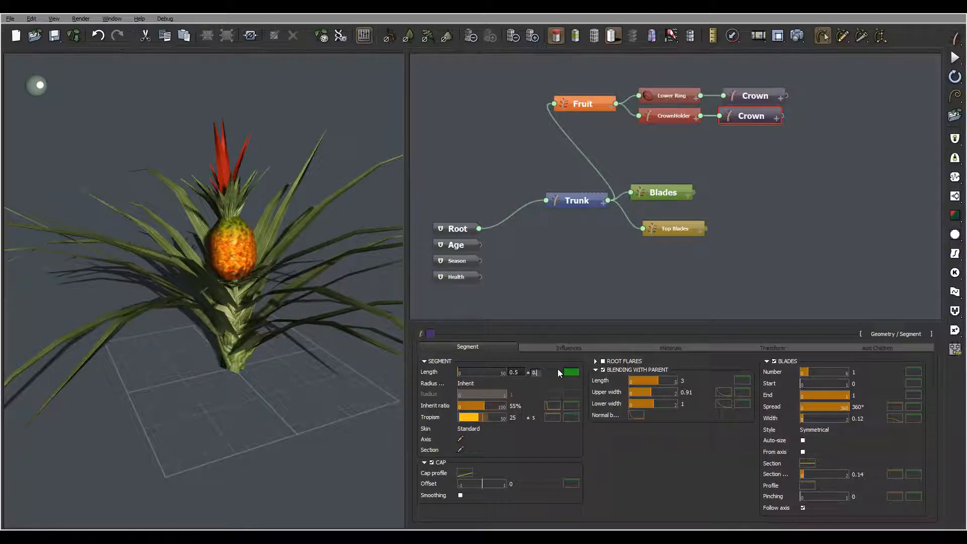
key("Return")
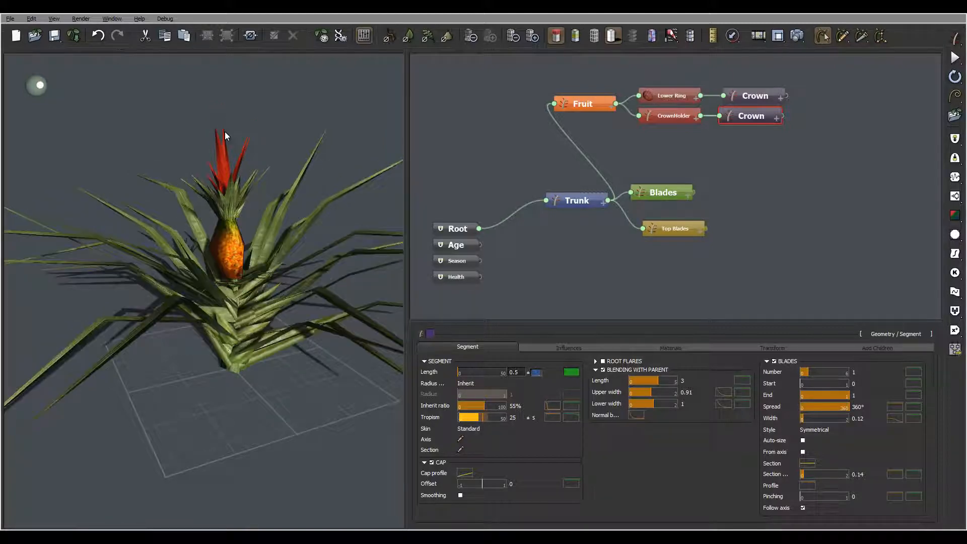
left_click_drag(233, 152, 259, 176)
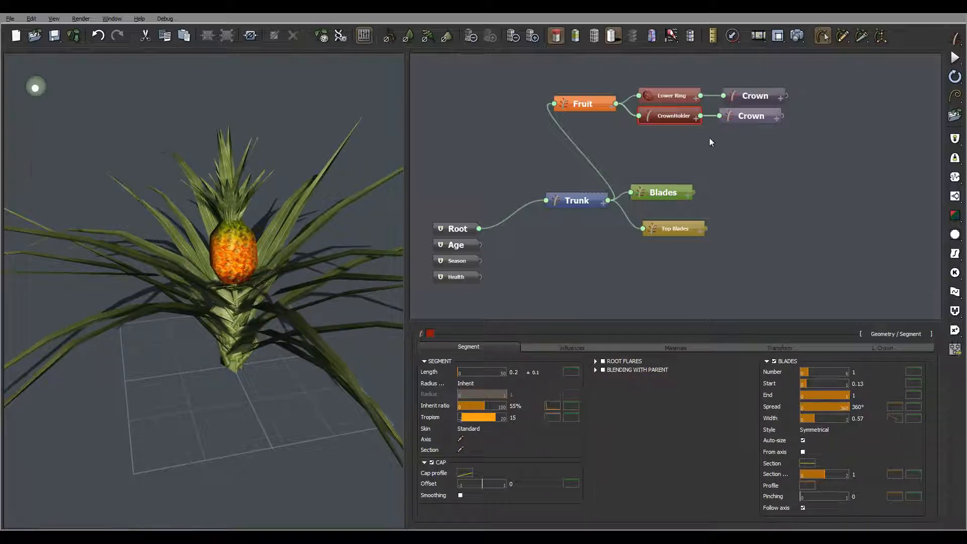
Step: Try a random variation of 25 on the orientation angle of the CrownHolder's Crown child
left_click(893, 346)
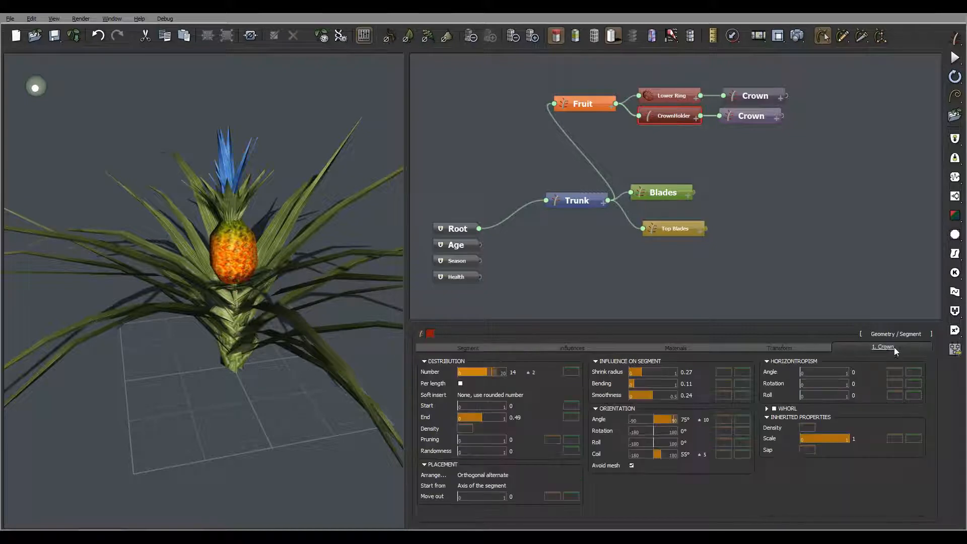
left_click(688, 419)
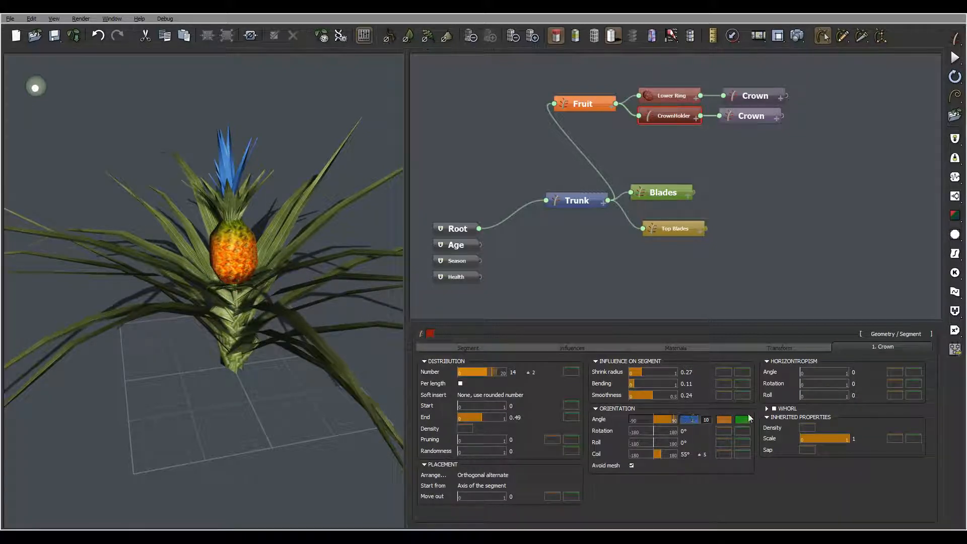
left_click(709, 419)
type("25")
mouse_move(244, 166)
right_mouse_down()
mouse_move(274, 226)
mouse_move(210, 171)
mouse_move(238, 182)
right_mouse_up()
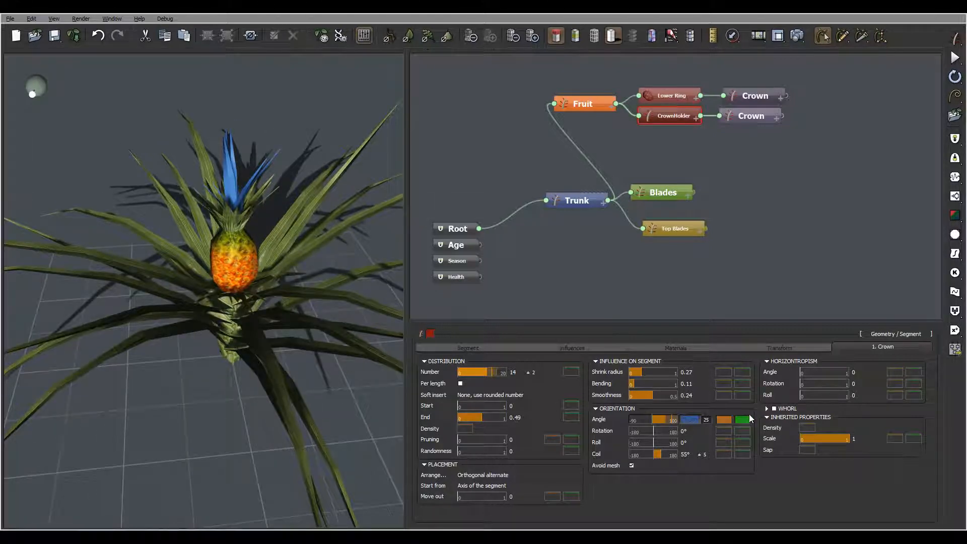
Step: Try an orientation angle of 55° with a random variation of 15 for the CrownHolder's Crown child
type("55")
key("Return")
right_click_drag(317, 167, 323, 242)
double_click(706, 419)
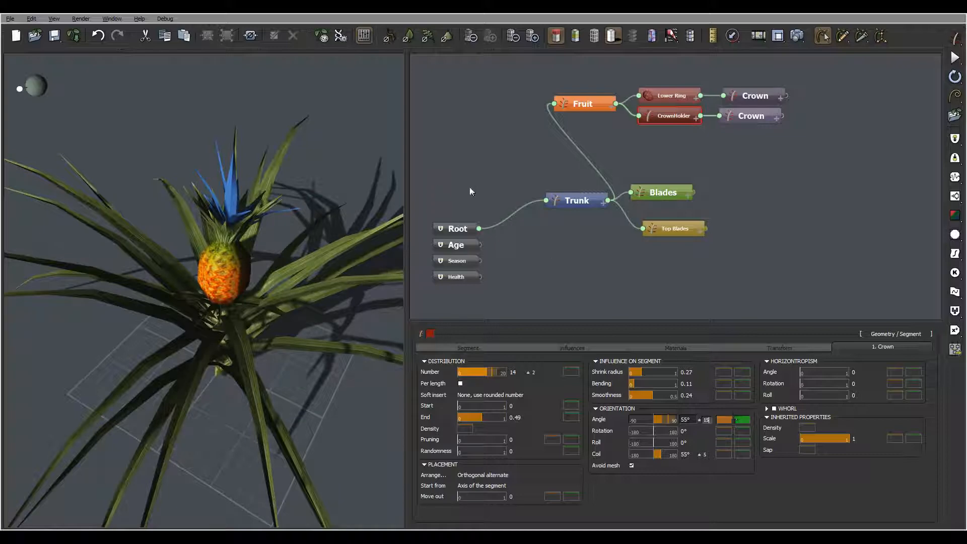
key("Return")
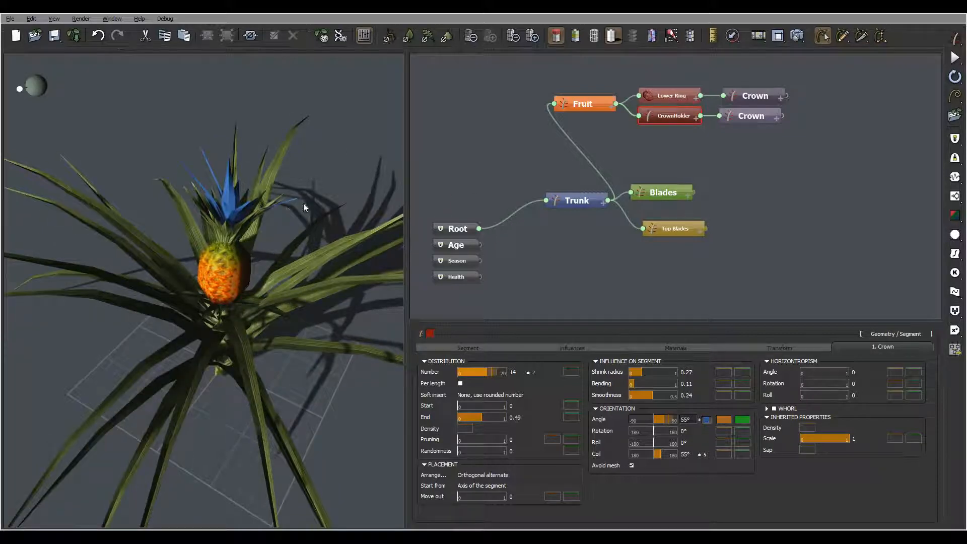
Step: Set the random variation of the CrownHolder's Crown orientation angle to 10
mouse_move(303, 204)
left_mouse_down()
mouse_move(229, 159)
mouse_move(284, 208)
mouse_move(288, 197)
left_mouse_up()
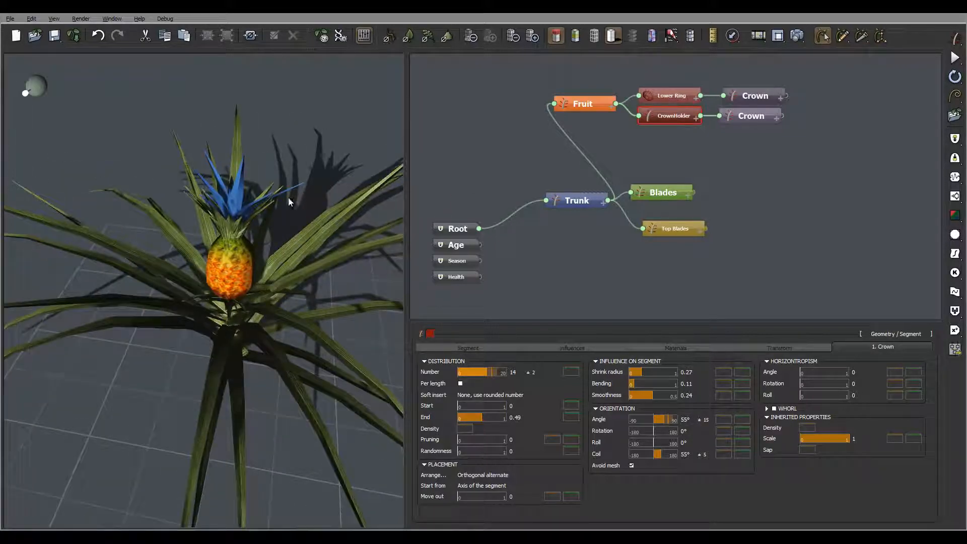
right_click_drag(288, 197, 251, 196)
left_click_drag(703, 420, 752, 420)
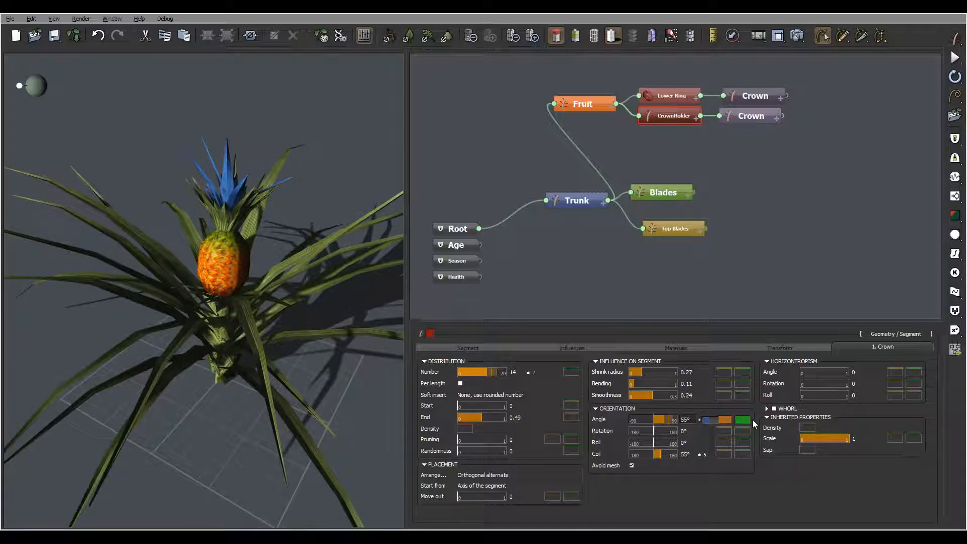
type("10")
key("Return")
Step: Set the orientation angle of the CrownHolder's Crown child to 65° and deselect the node
left_click_drag(247, 210, 224, 237)
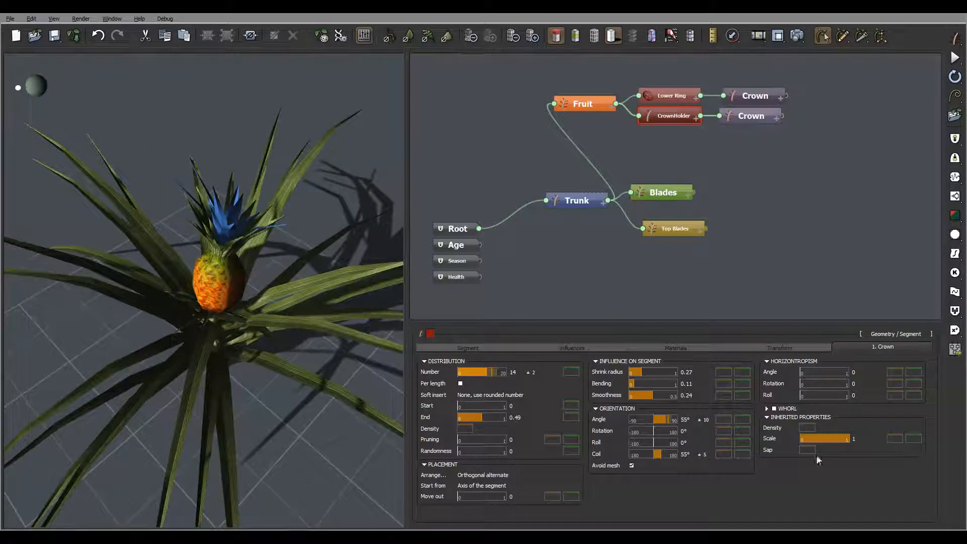
left_click(688, 419)
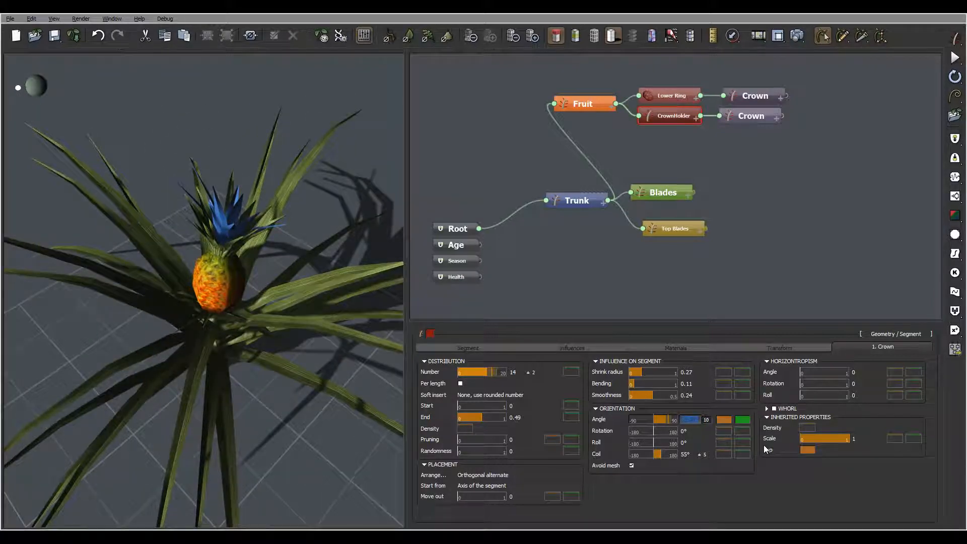
type("65")
key("Return")
left_click_drag(301, 230, 246, 236)
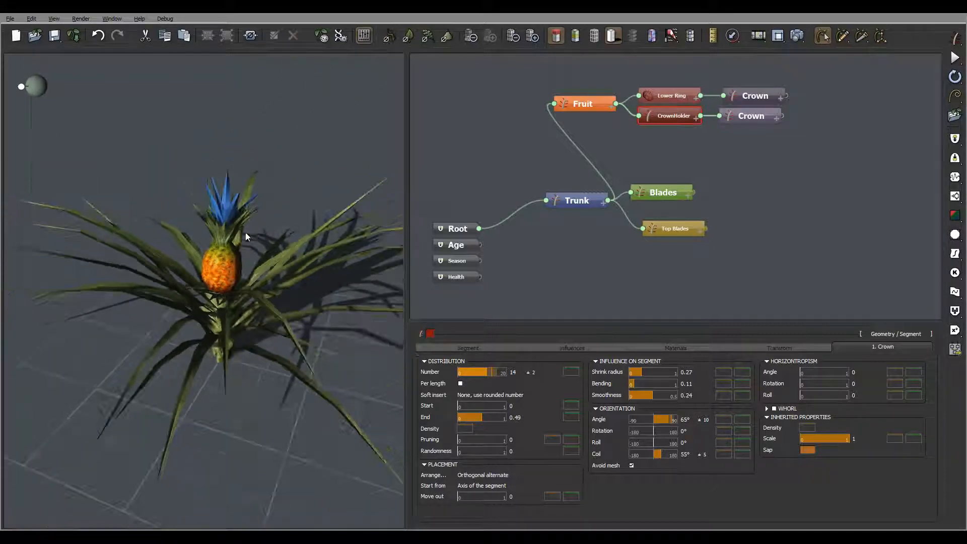
left_click(589, 275)
Step: Open the Fruit's segment body material for advanced editing and show its bump settings
mouse_move(264, 232)
right_mouse_down()
mouse_move(280, 184)
mouse_move(199, 173)
mouse_move(257, 218)
mouse_move(243, 273)
mouse_move(265, 342)
mouse_move(106, 290)
mouse_move(157, 278)
mouse_move(258, 296)
mouse_move(241, 269)
mouse_move(256, 205)
mouse_move(257, 243)
right_mouse_up()
scroll(241, 270, "up", 5)
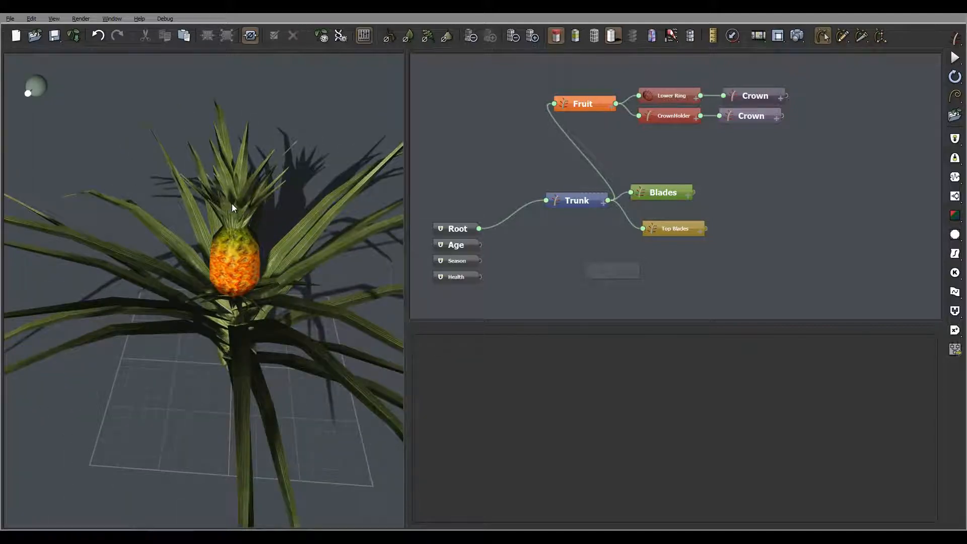
mouse_move(231, 203)
right_mouse_down()
mouse_move(268, 180)
mouse_move(246, 197)
right_mouse_up()
mouse_move(251, 201)
left_mouse_down()
mouse_move(219, 152)
mouse_move(153, 168)
mouse_move(207, 158)
mouse_move(201, 179)
mouse_move(349, 195)
mouse_move(210, 232)
mouse_move(267, 207)
mouse_move(247, 241)
left_mouse_up()
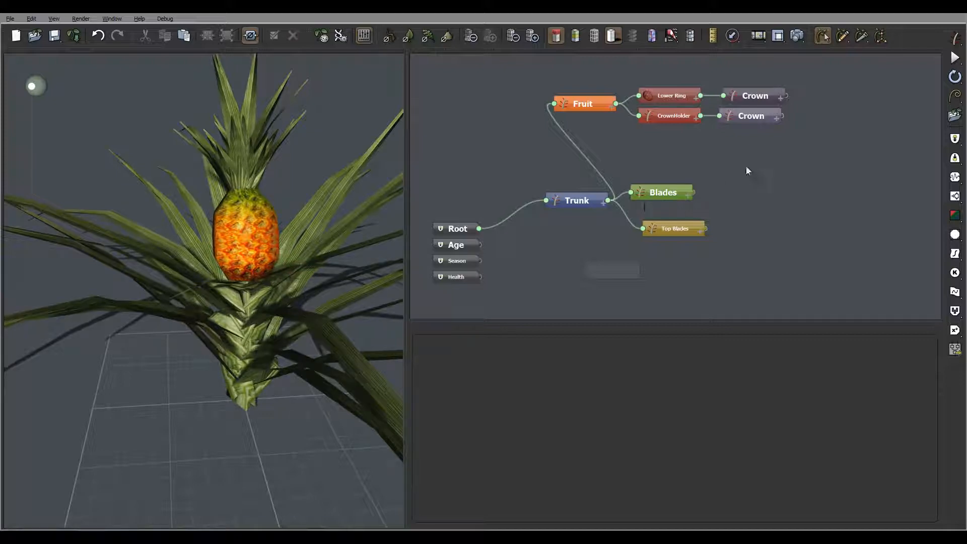
left_click(222, 252)
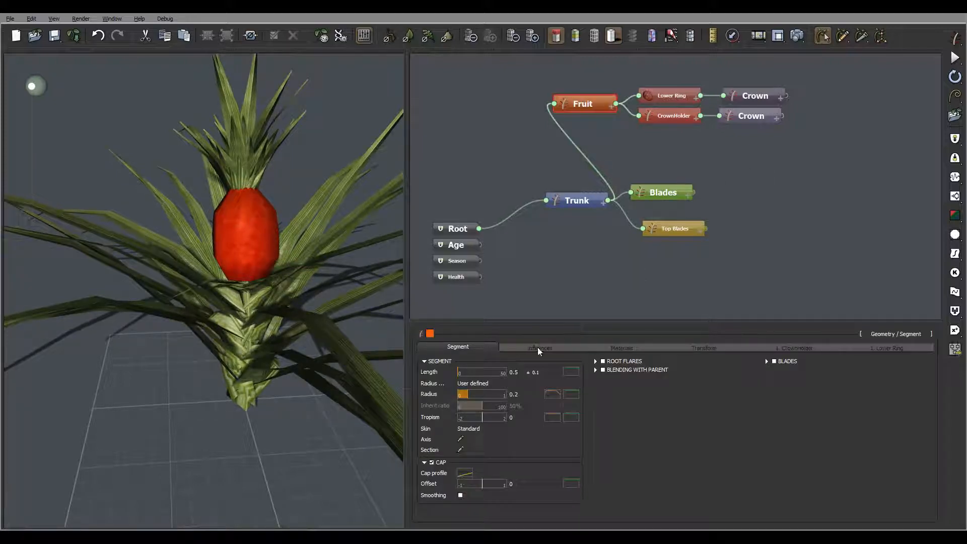
left_click(617, 348)
left_click(564, 391)
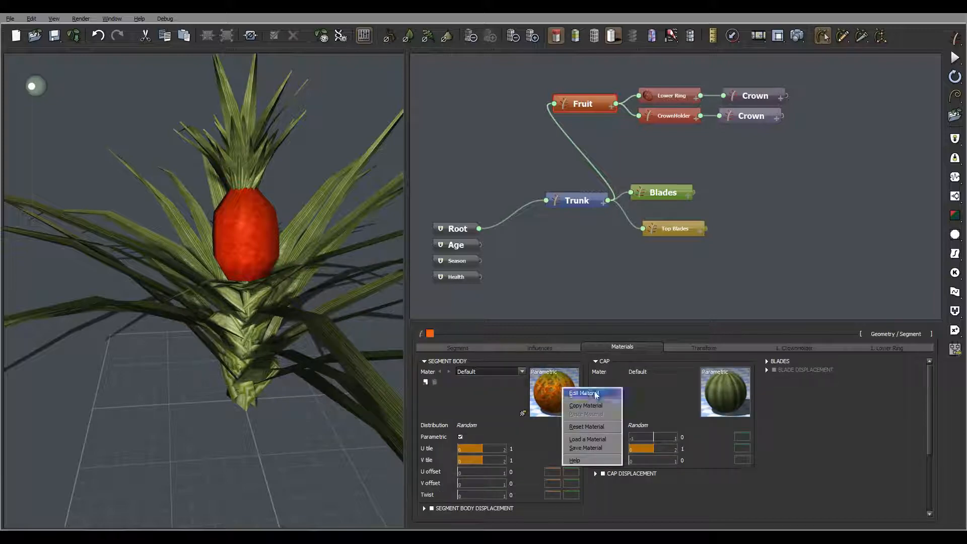
left_click(582, 392)
left_click_drag(469, 93, 271, 83)
left_click(160, 223)
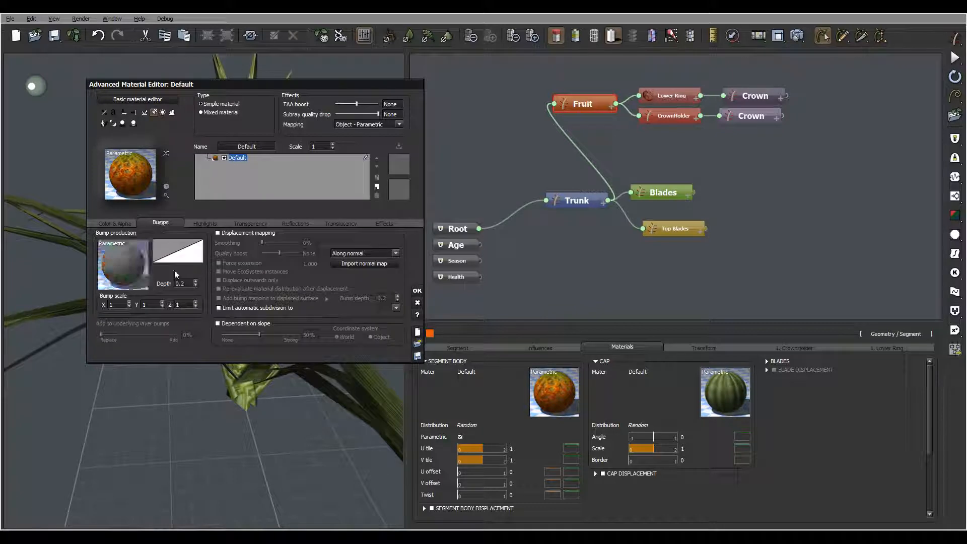
Step: Connect the grayscale output of the pineapple Projected Texture Map to the material's Bump output and return to the plant graph
left_click(133, 270)
left_click(167, 276)
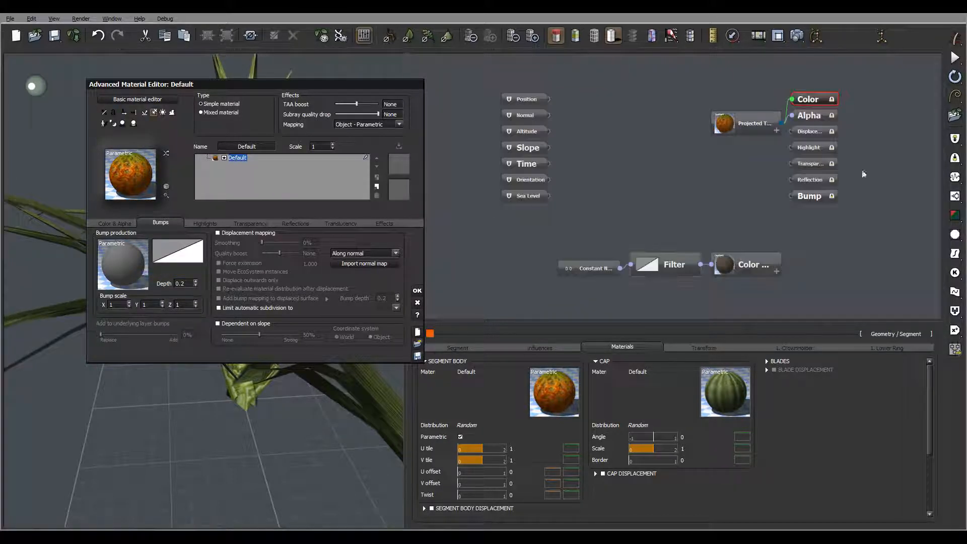
left_click_drag(750, 123, 609, 107)
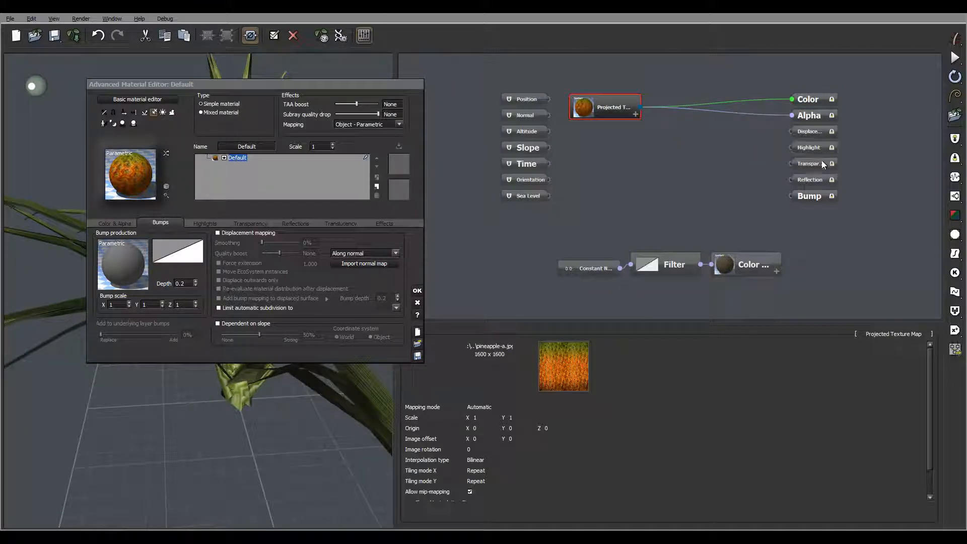
left_click_drag(794, 200, 639, 110)
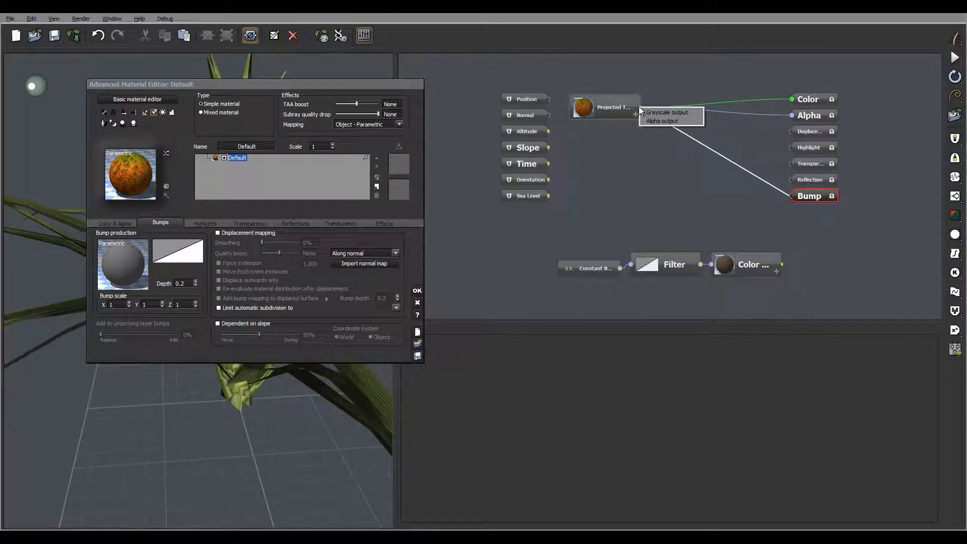
left_click(668, 113)
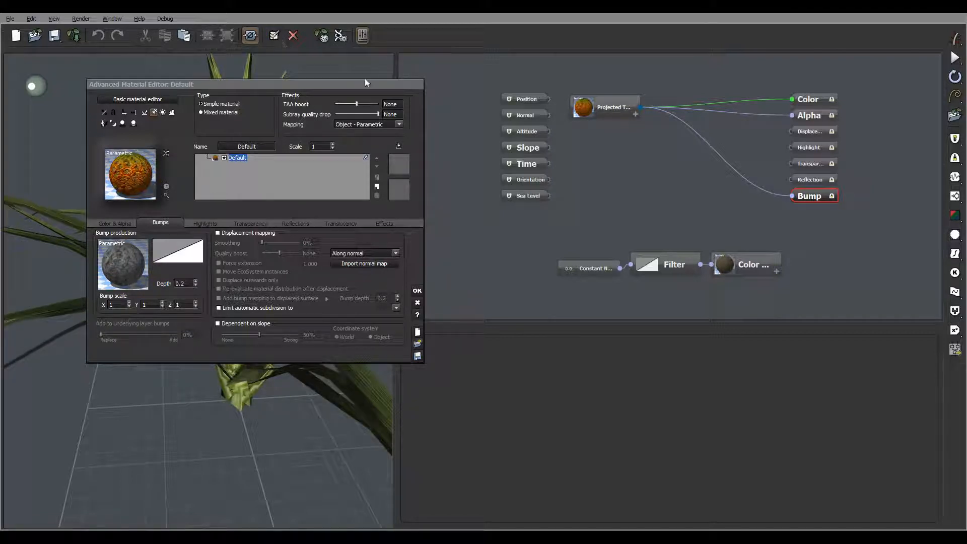
double_click(503, 114)
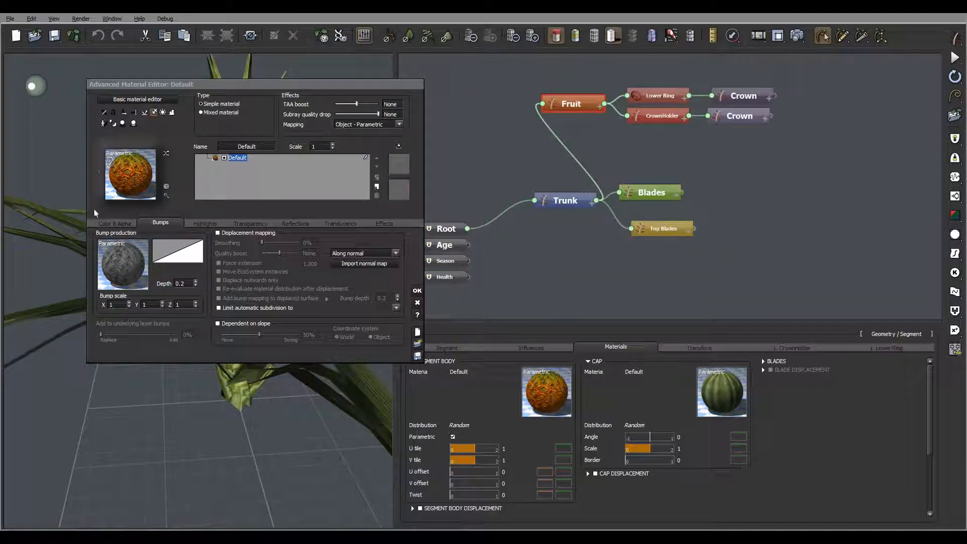
Step: Give the fruit material displacement mapping with depth 0.95, and set its highlight global intensity to 23% and global size to 1%
double_click(180, 284)
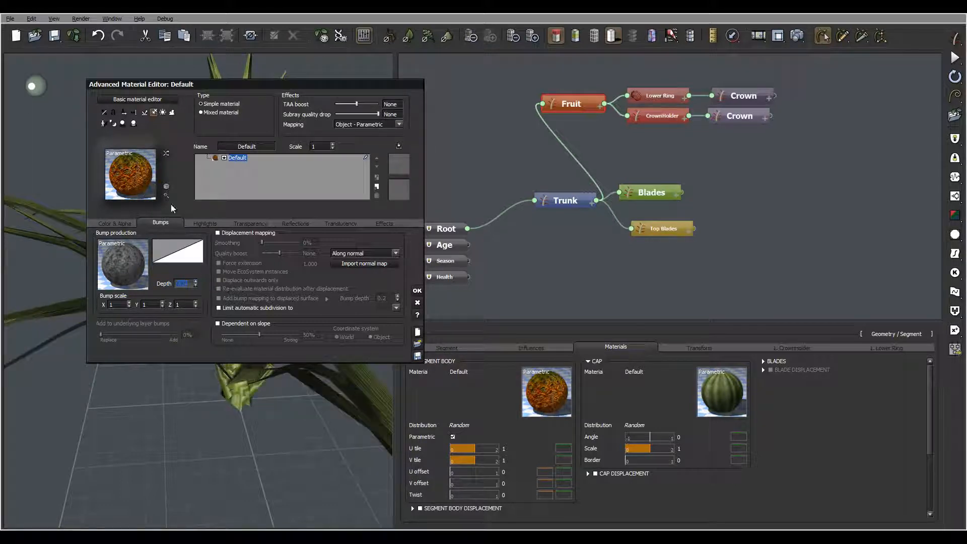
left_click(218, 233)
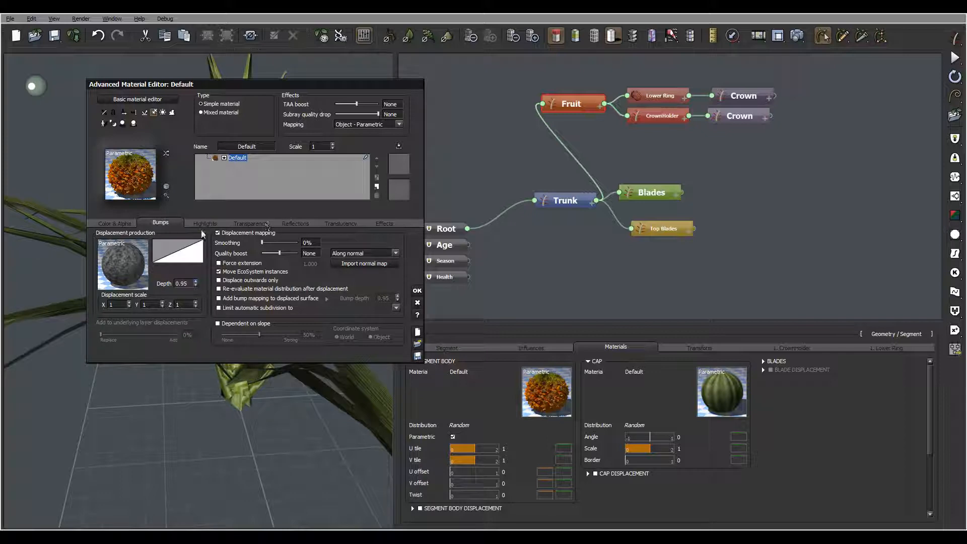
left_click(223, 224)
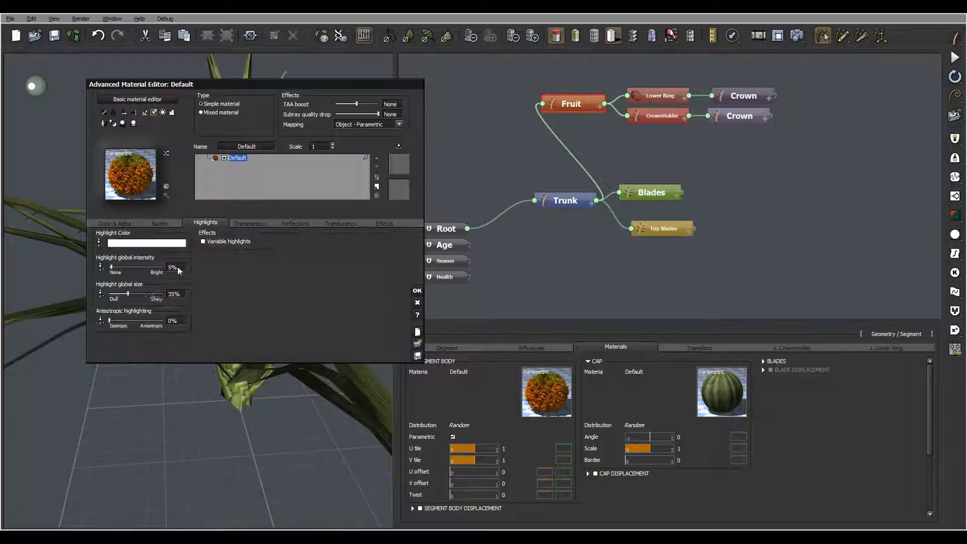
left_click_drag(117, 294, 110, 294)
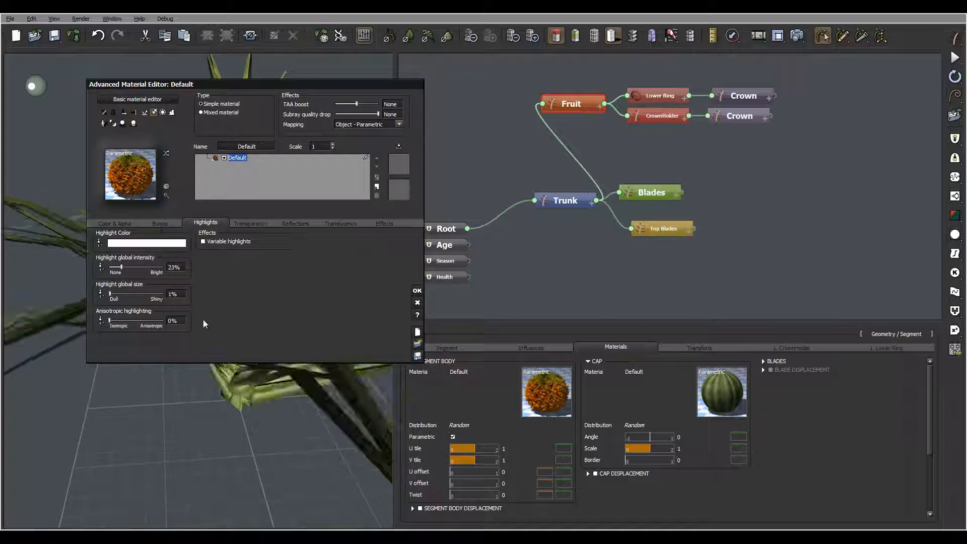
Step: Revise the fruit material's displacement depth and accept the material changes
left_click(160, 223)
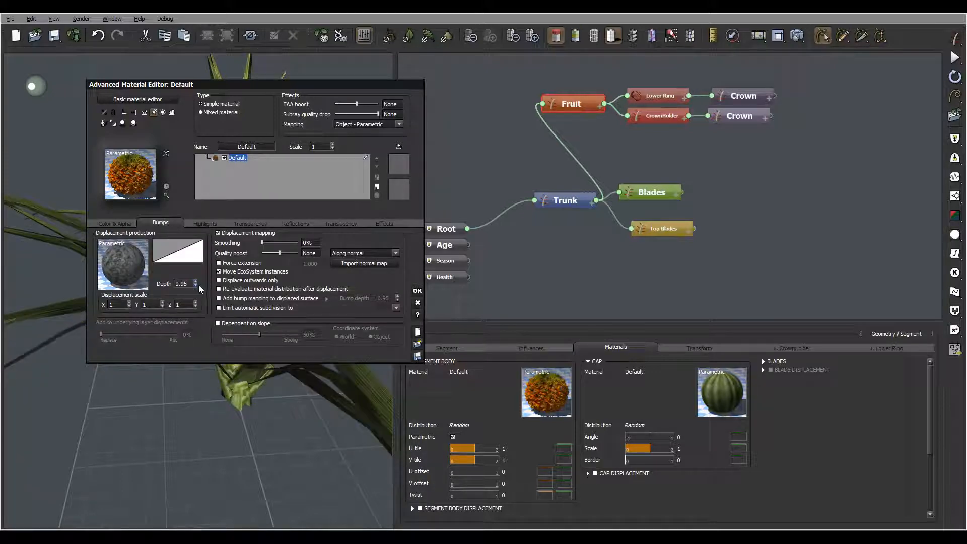
double_click(181, 284)
left_click(417, 291)
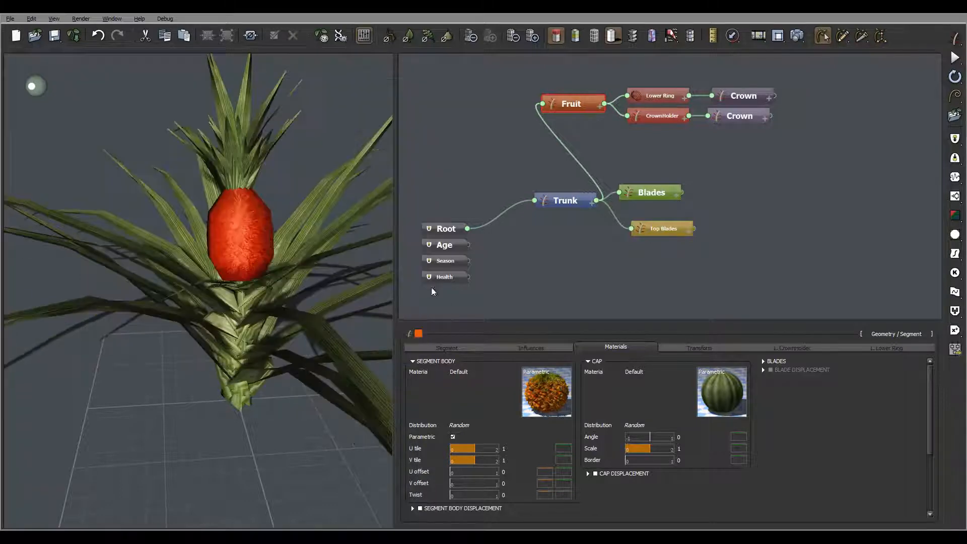
Step: Render a preview of the plant to check the fruit's displacement and close the result
left_click(733, 36)
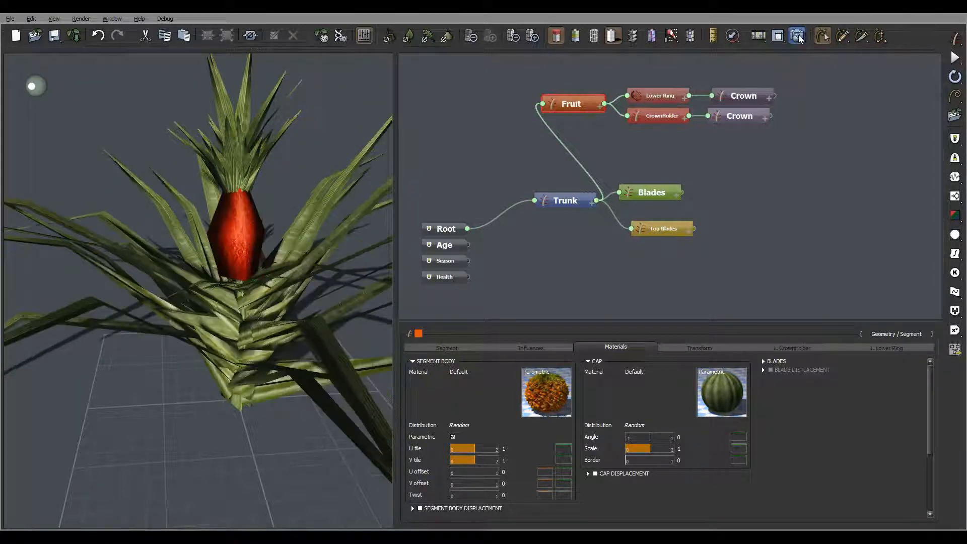
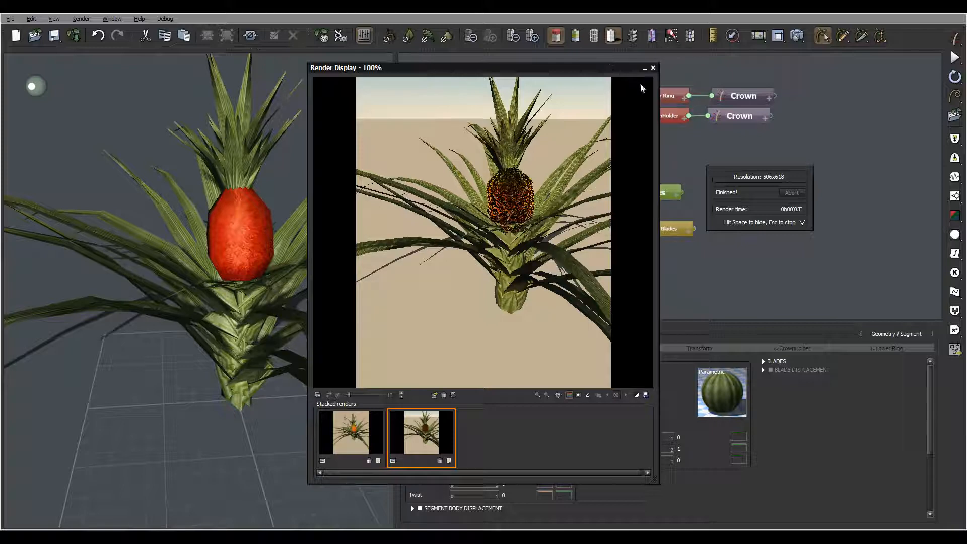
left_click(653, 67)
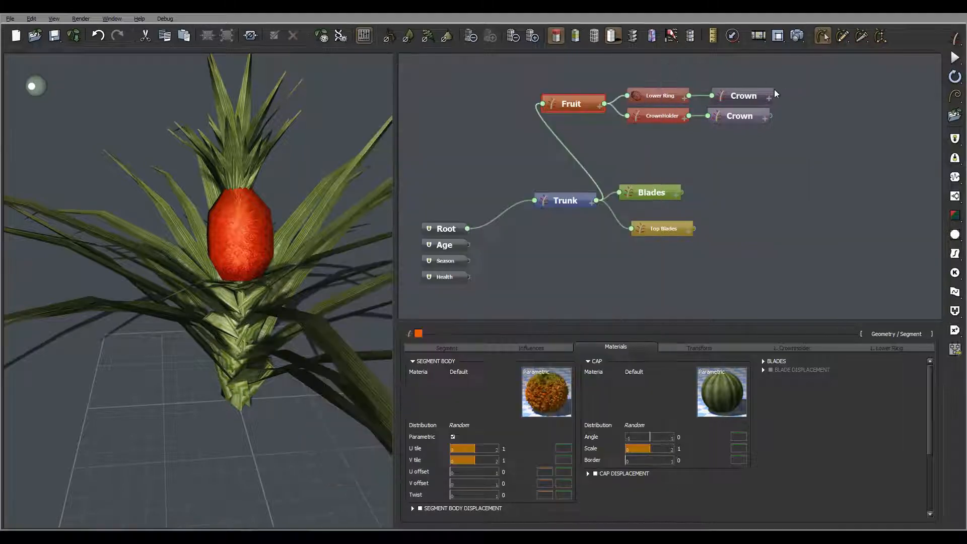
Step: Revise the fruit body material's displacement depth, set its highlight global intensity to 49%, and accept the material
double_click(543, 408)
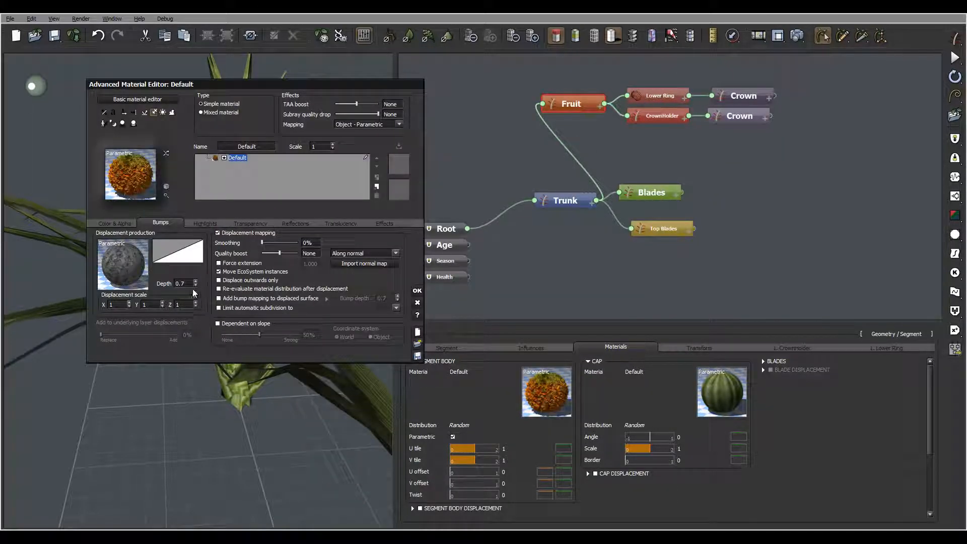
left_click(182, 283)
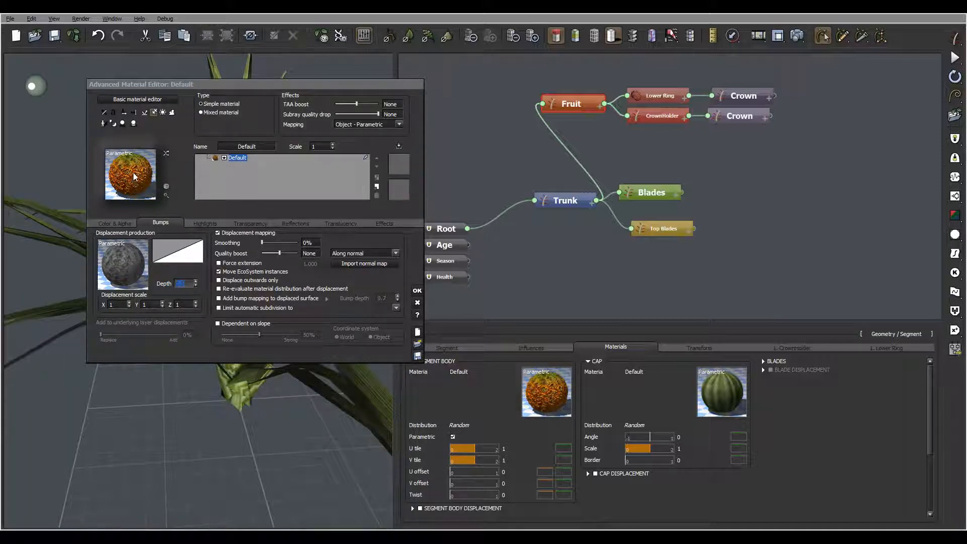
left_click(206, 225)
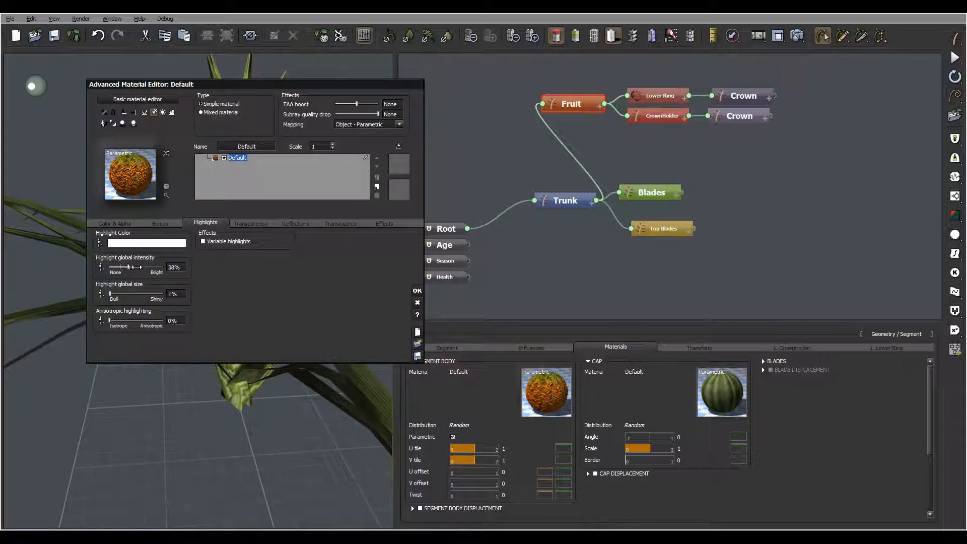
left_click_drag(136, 266, 140, 267)
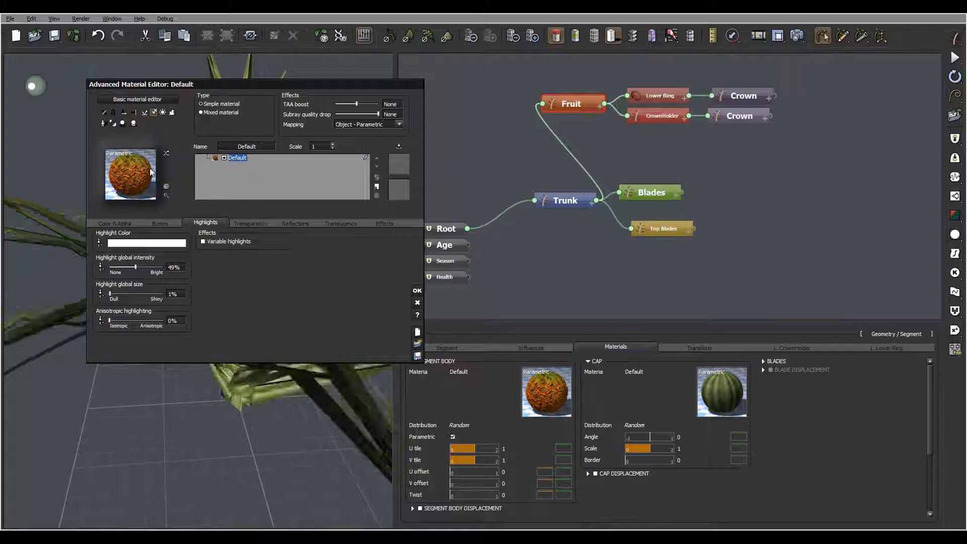
left_click(417, 290)
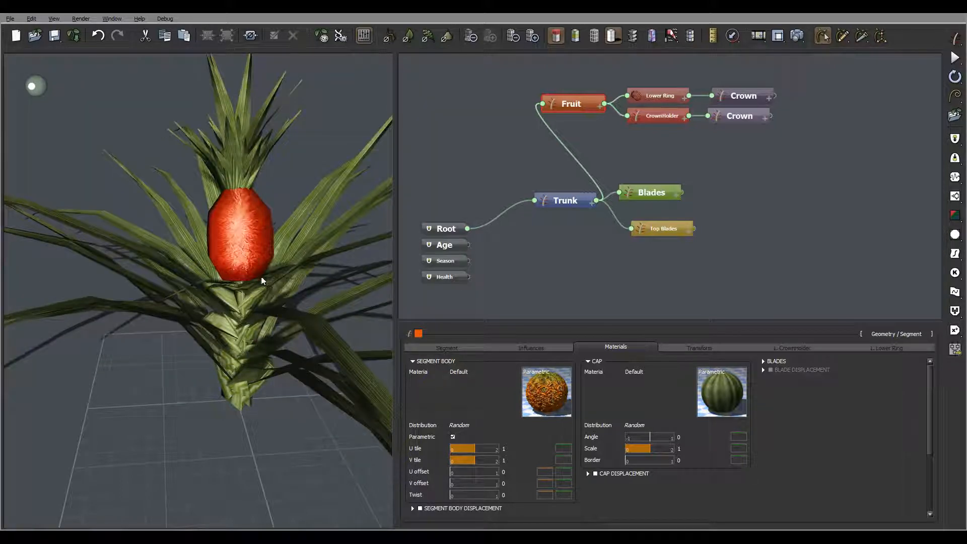
Step: Select the Top Blades node and show its material settings
right_click_drag(265, 229, 355, 270)
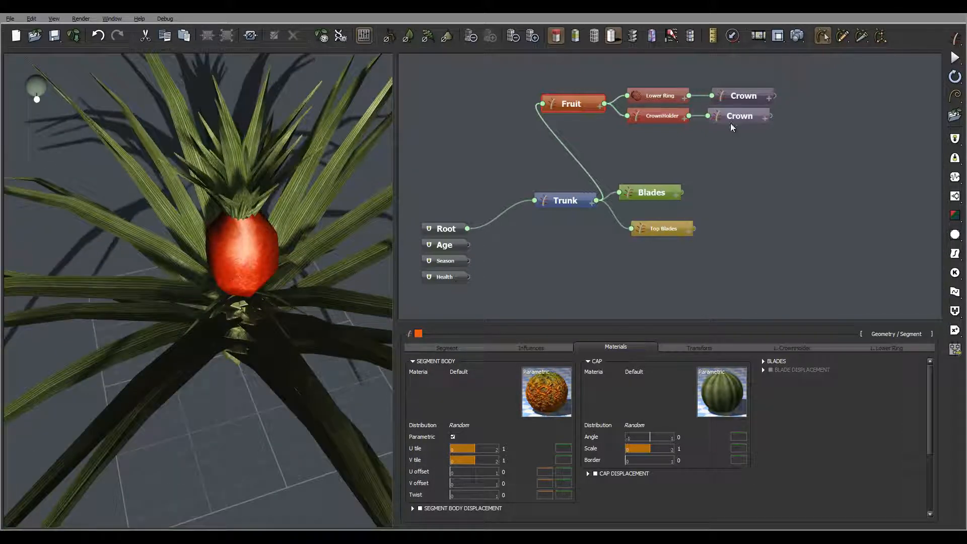
left_click(662, 229)
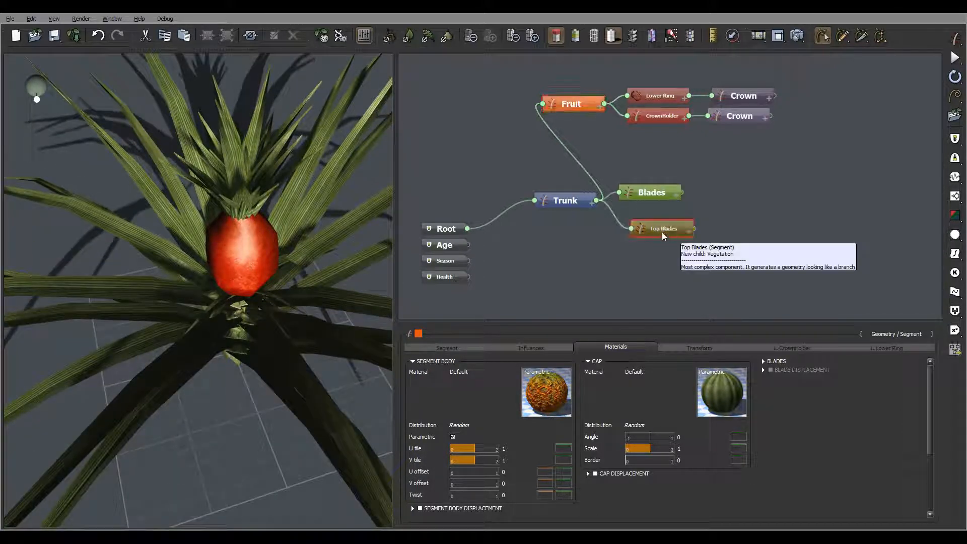
left_click(561, 347)
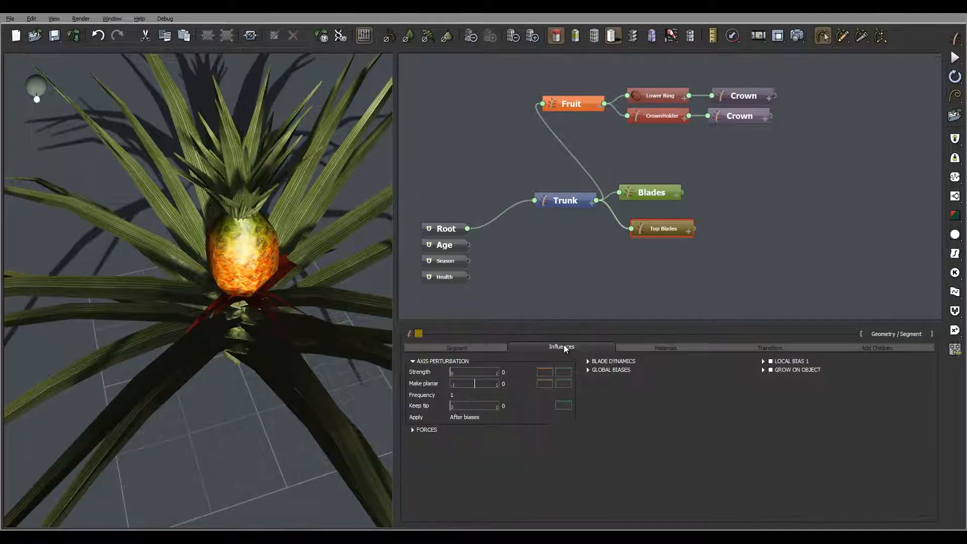
left_click(668, 347)
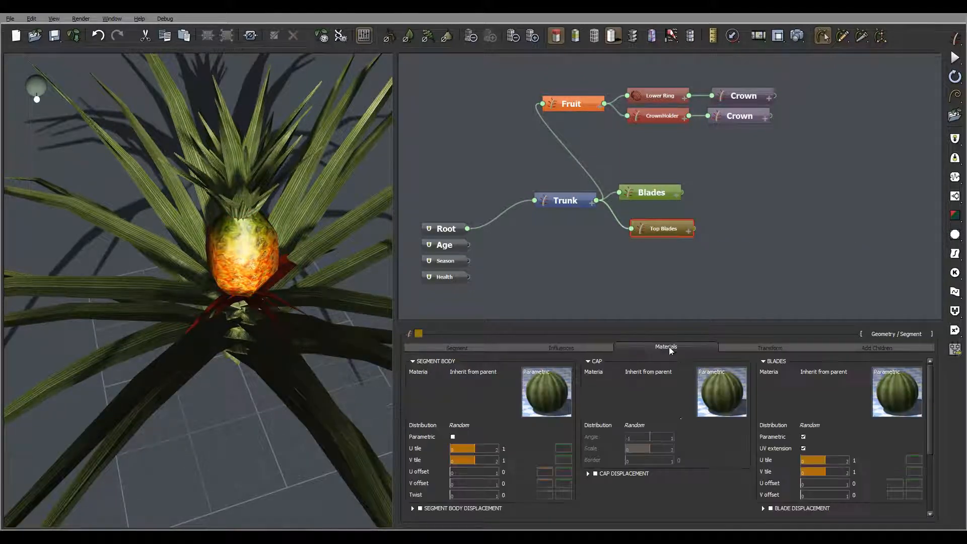
double_click(553, 394)
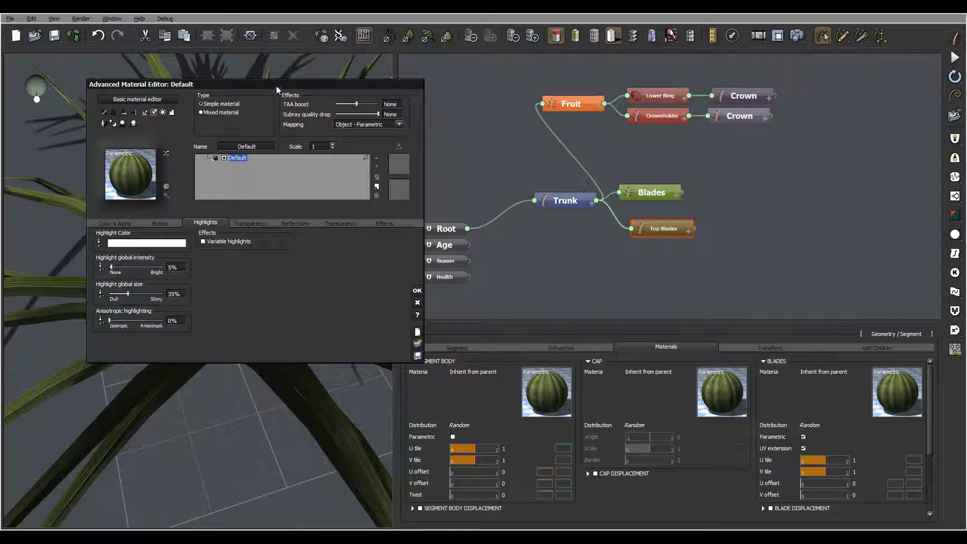
mouse_move(277, 94)
left_mouse_down()
mouse_move(454, 79)
mouse_move(467, 57)
left_mouse_up()
left_click(607, 266)
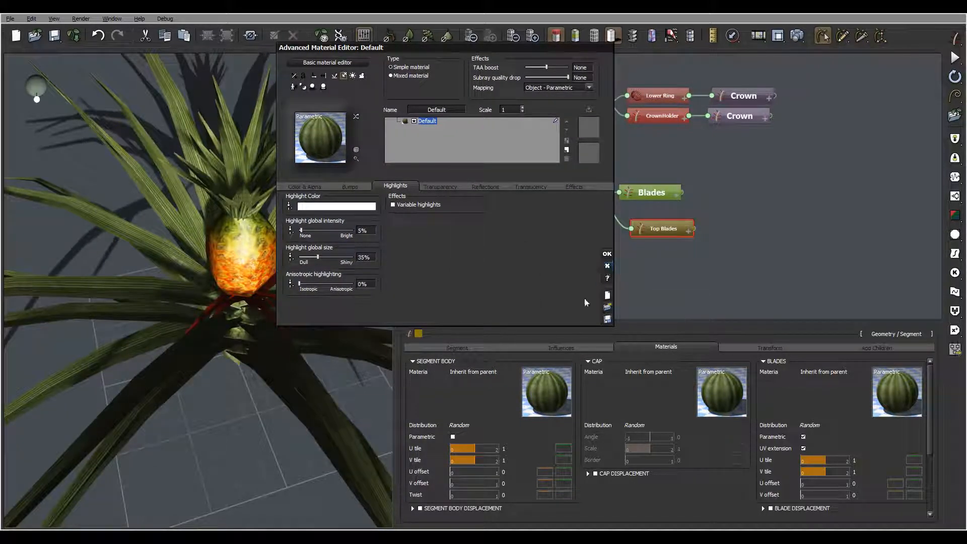
Step: Set the overall color of the Top Blades' blade material to brown (red 105, green 86, blue 50) and accept the material
left_click(898, 392)
left_click(302, 187)
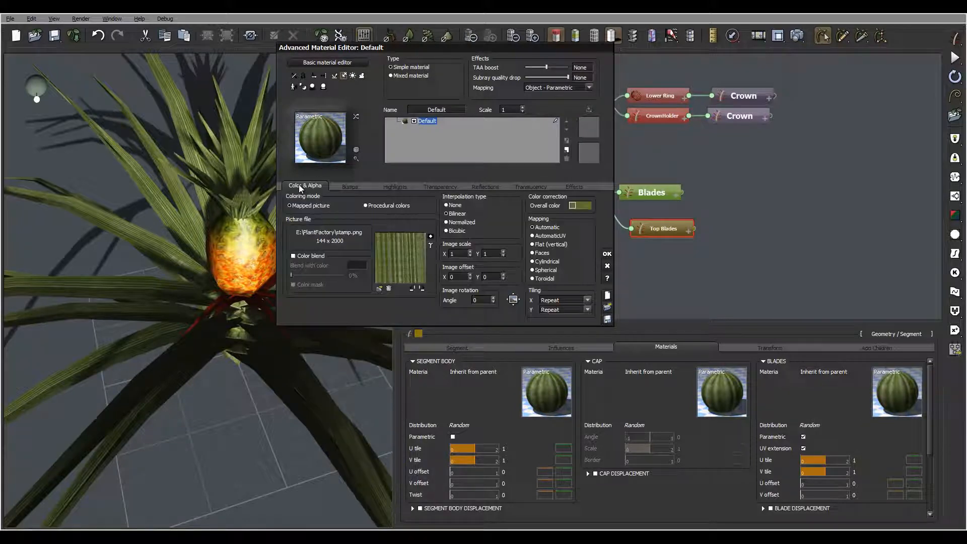
left_click(579, 205)
left_click(567, 214)
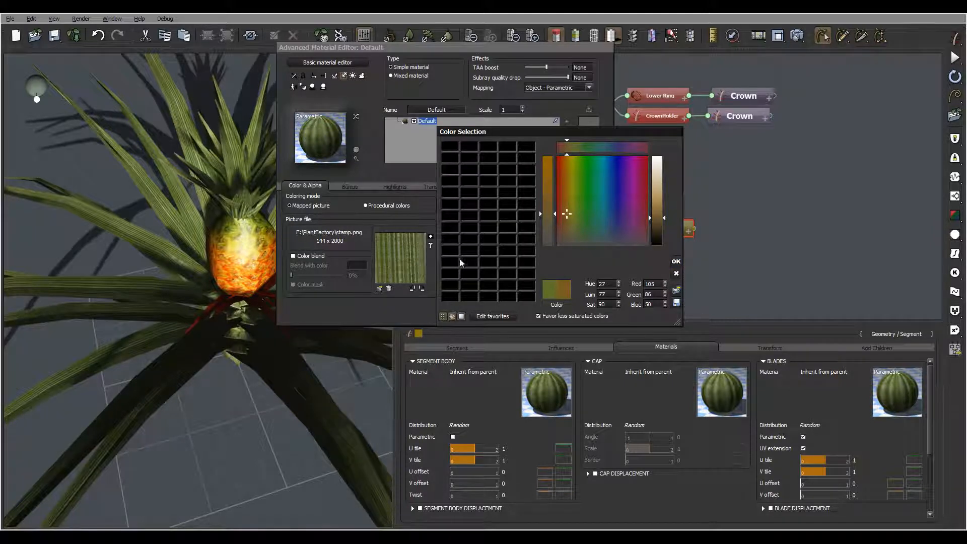
key("Return")
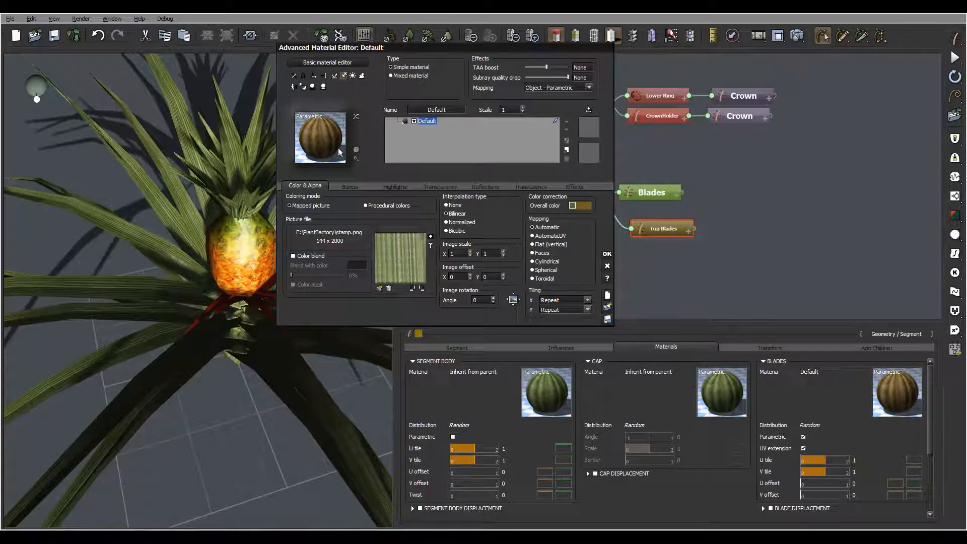
left_click(606, 255)
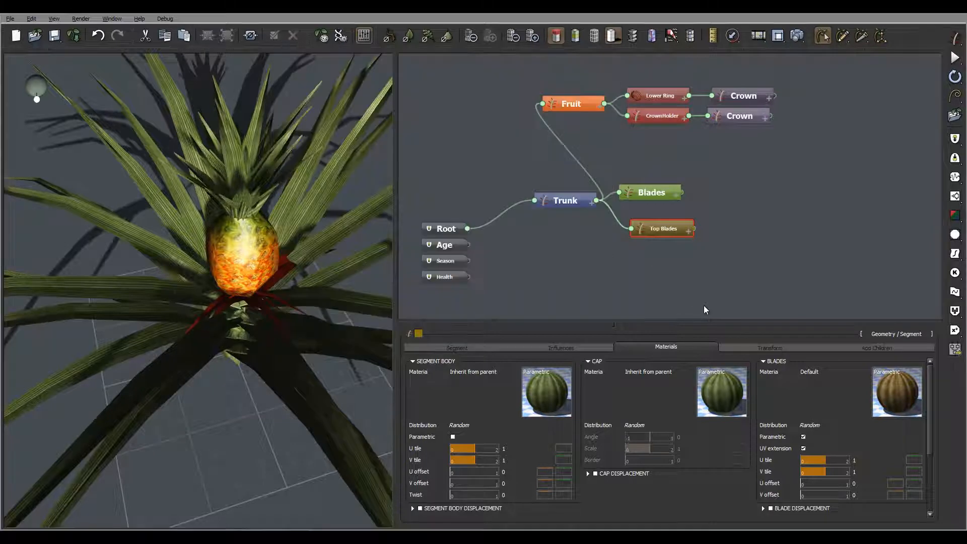
Step: Render a preview of the plant from above to check the recolored blades and close the result
left_click(800, 36)
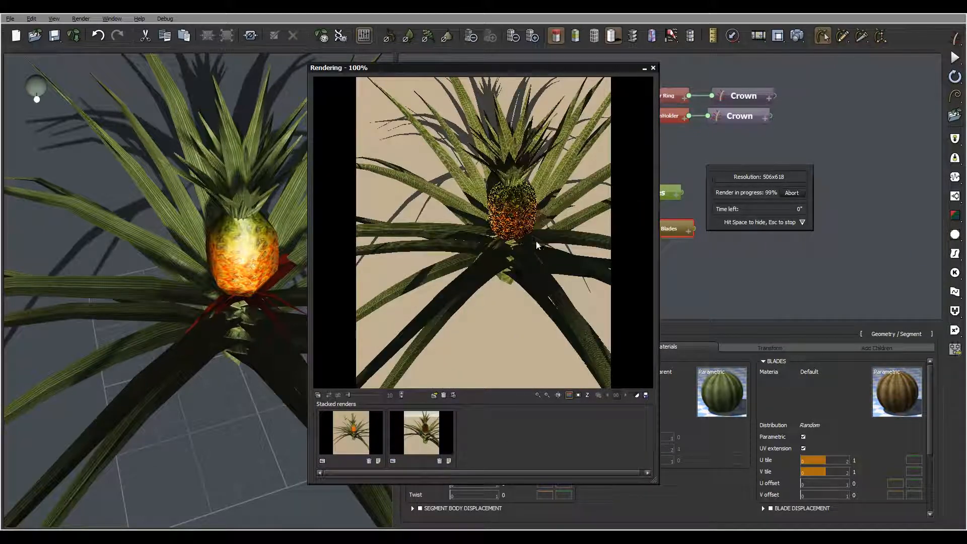
left_click(598, 413)
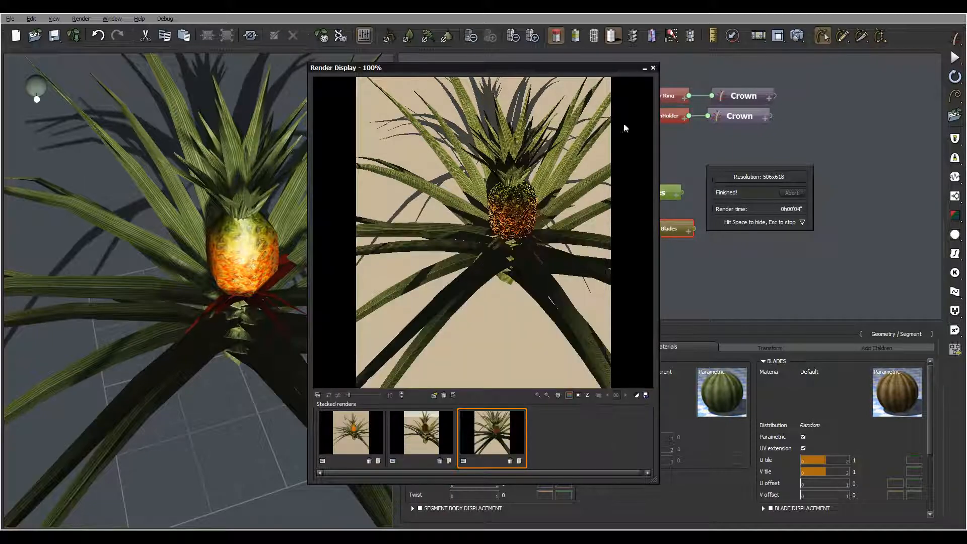
left_click(652, 68)
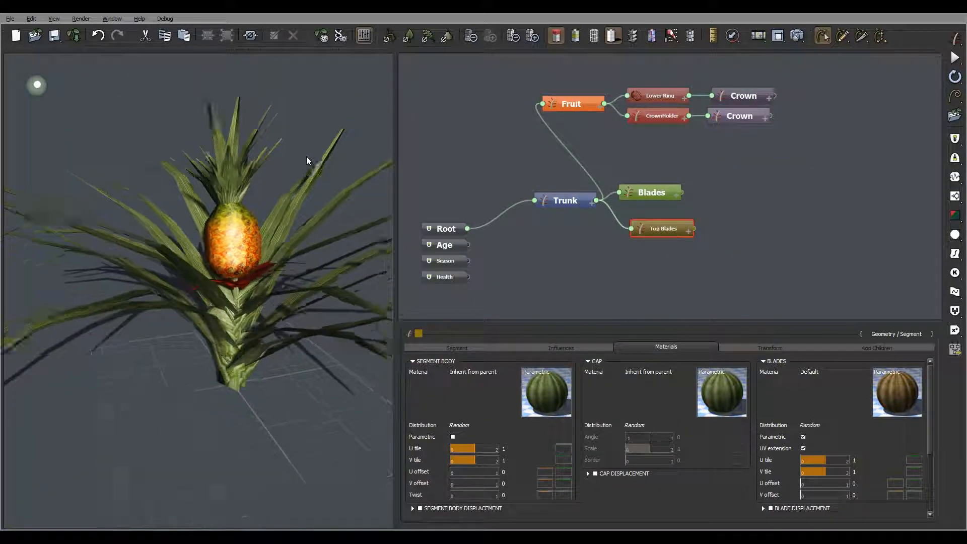
Step: Frame the whole plant and change the direction of the scene light
scroll(310, 155, "down", 5)
right_click_drag(271, 198, 239, 195)
mouse_move(29, 90)
left_mouse_down()
mouse_move(53, 79)
mouse_move(42, 80)
left_mouse_up()
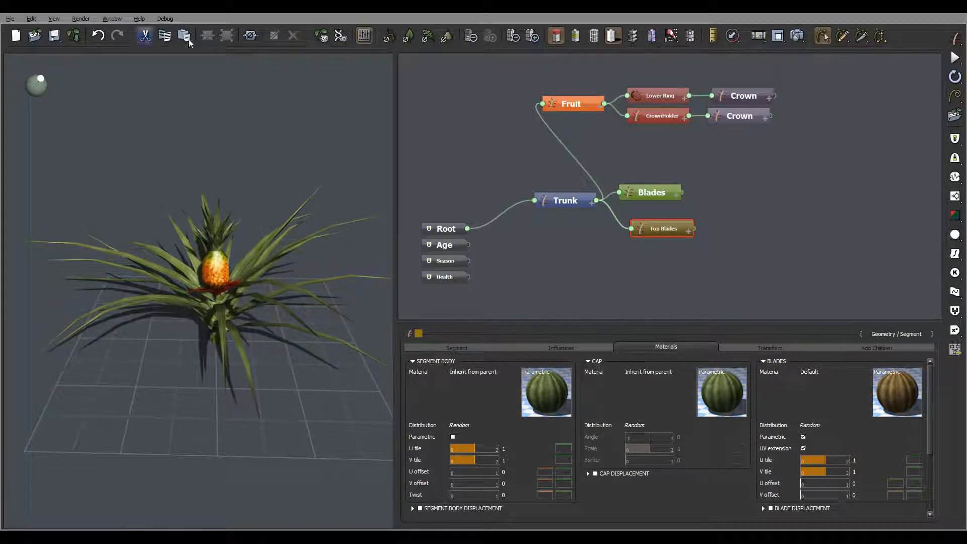
Step: Set the background atmosphere's lighting model to Global radiosity, review its sky, fog and haze settings, and accept
left_click(82, 19)
left_click(75, 61)
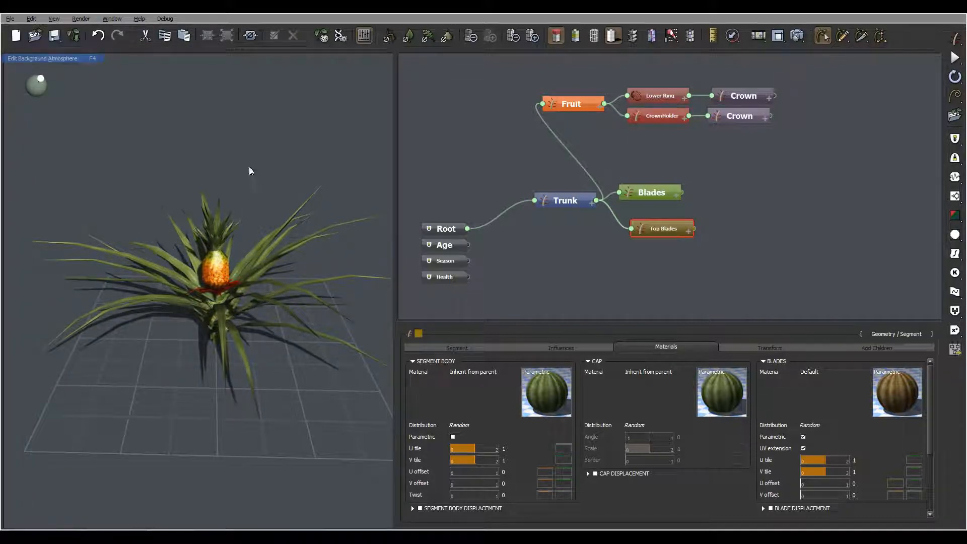
left_click(394, 195)
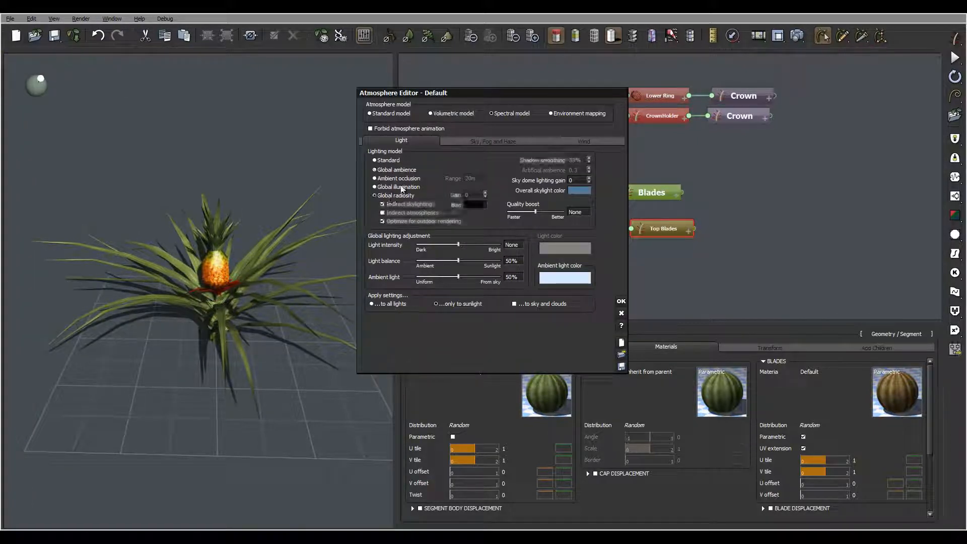
left_click(462, 141)
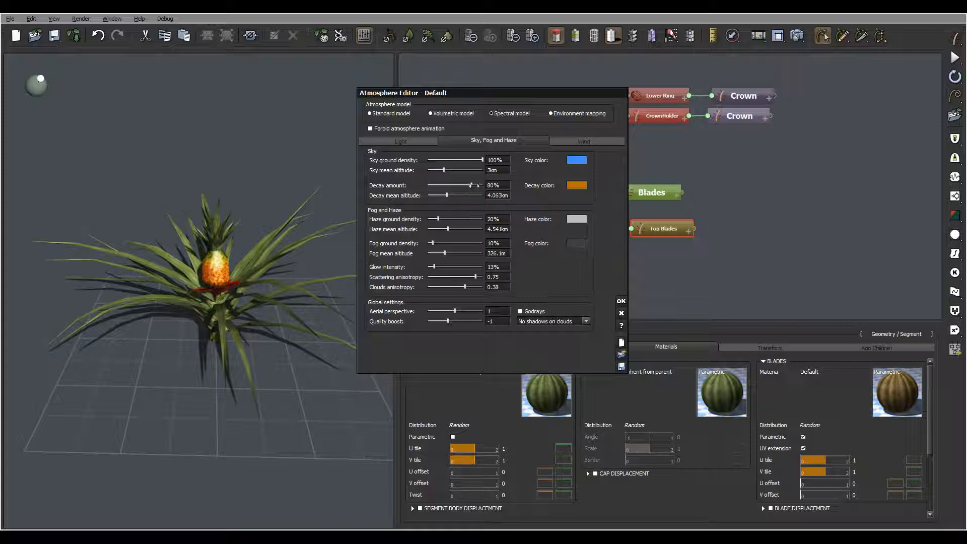
left_click(621, 301)
Step: Render the plant to screen with the Final quality preset at 491x600, accept the post-render options, and close the result
left_click(797, 35)
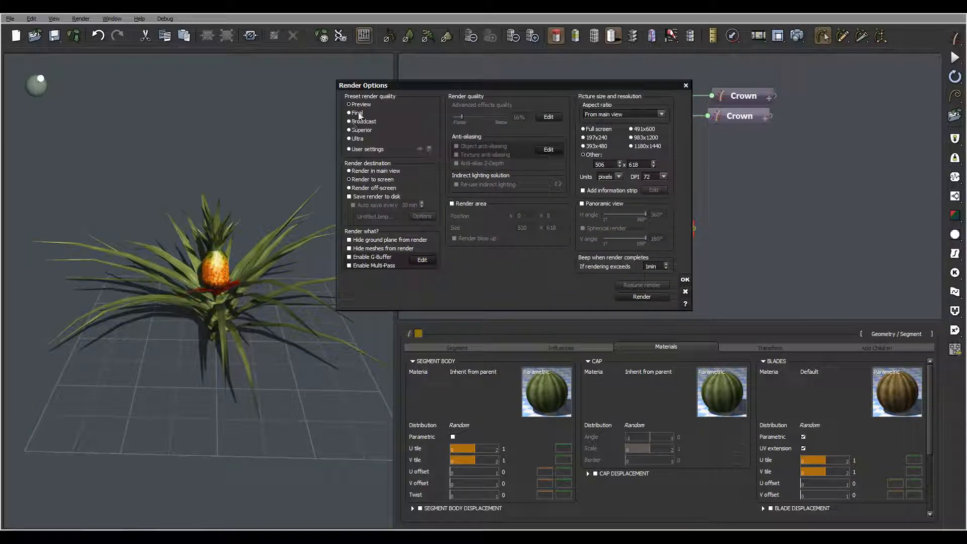
left_click(357, 113)
left_click(641, 140)
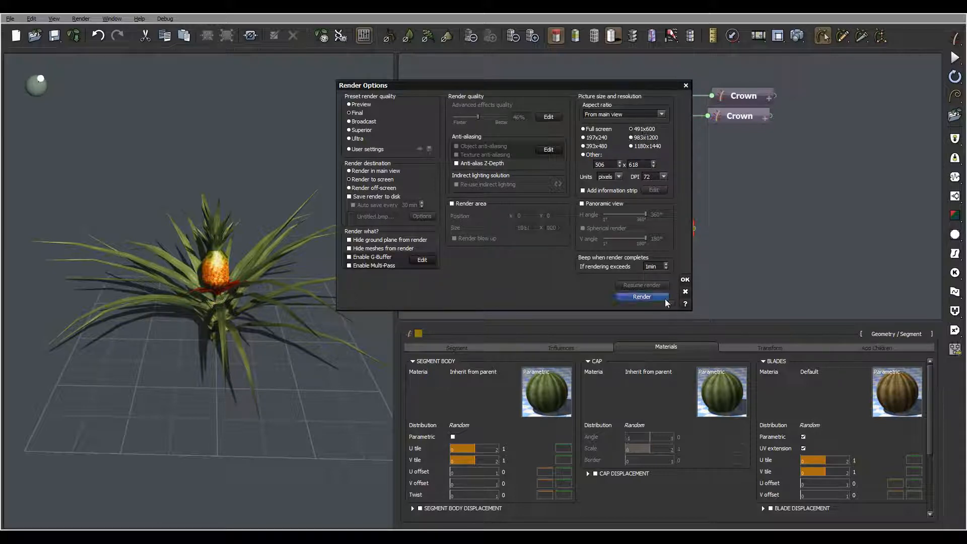
left_click(641, 297)
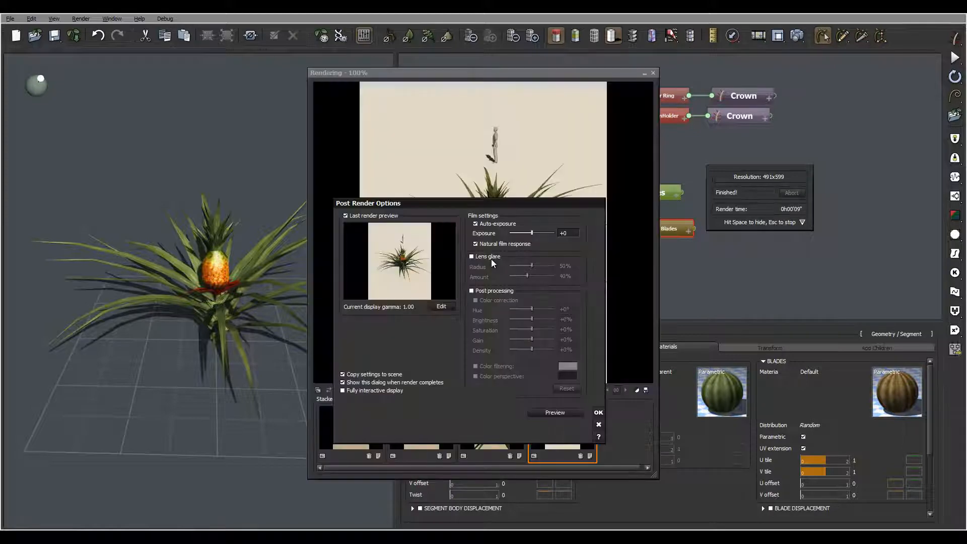
left_click(602, 415)
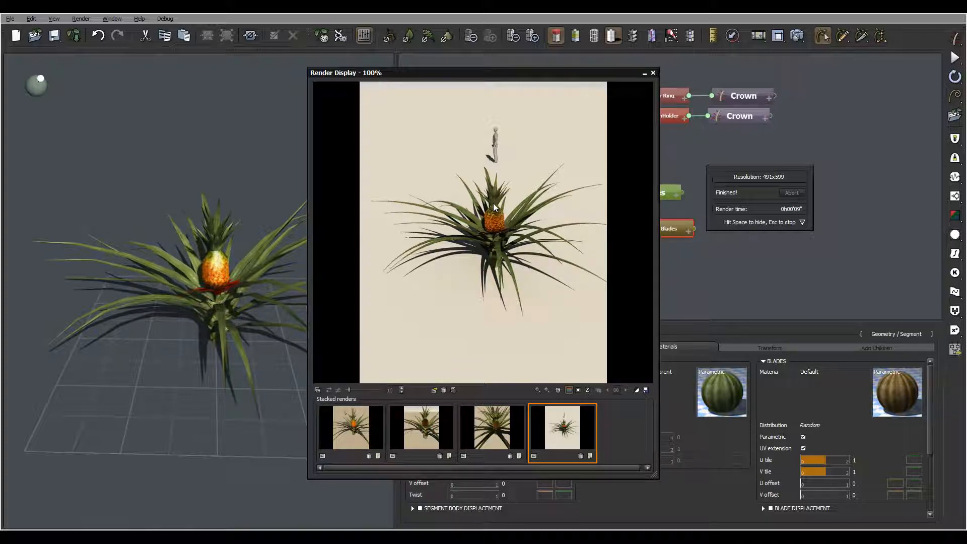
left_click(652, 74)
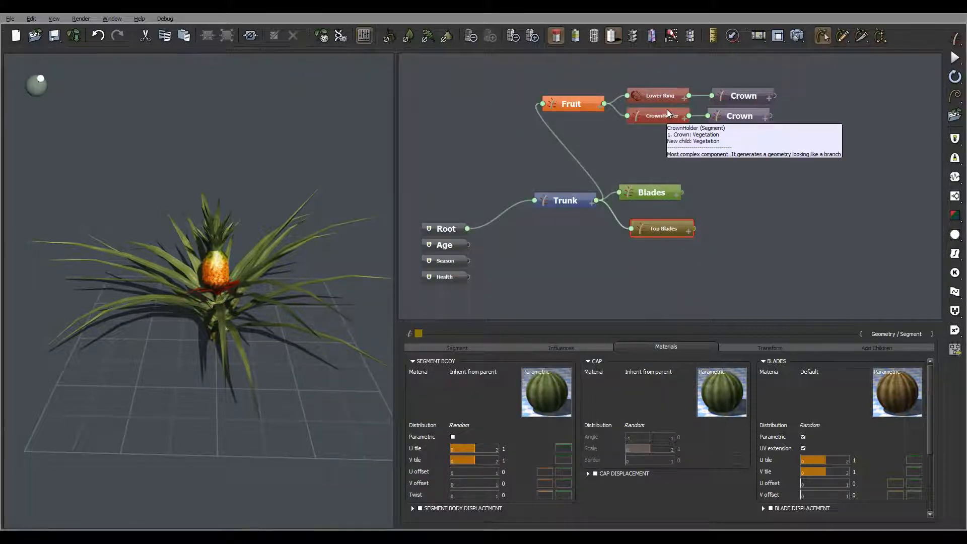
Step: Set the Lower Ring's Z offset to -0.04
left_click(658, 95)
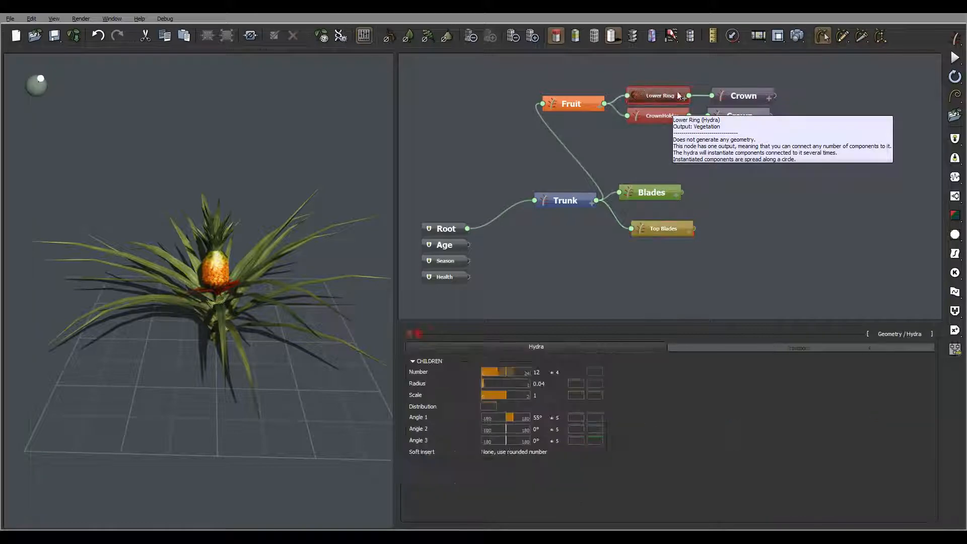
left_click(804, 345)
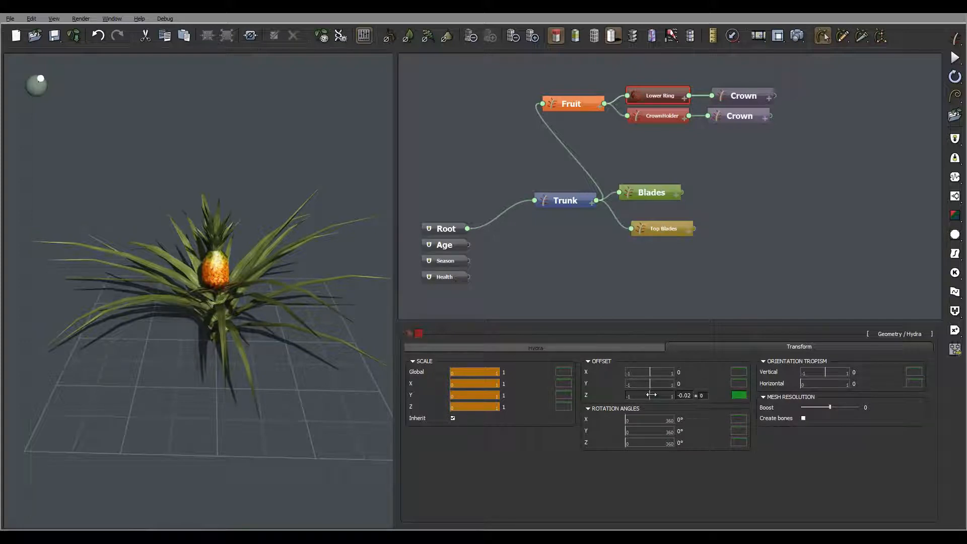
right_click_drag(240, 257, 275, 245)
scroll(208, 245, "up", 4)
scroll(208, 245, "up", 3)
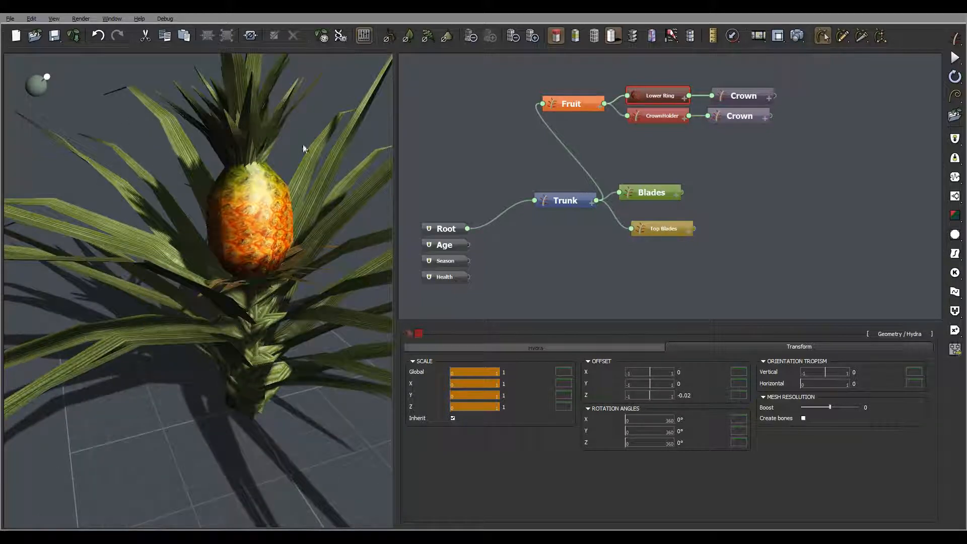
left_click(651, 395)
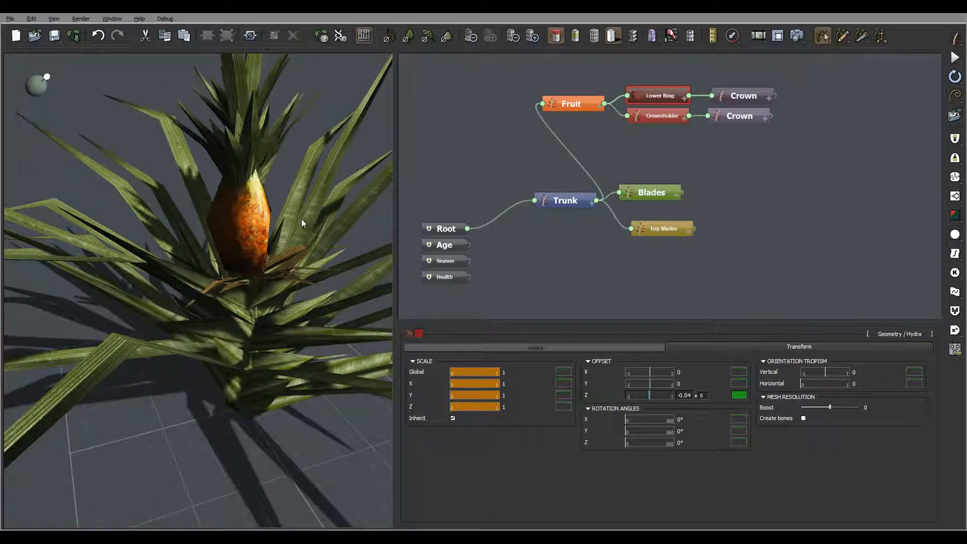
Step: Set the Lower Ring's Angle 1 to 55° with a variation of 10, and inspect the leaves beneath the fruit
left_click_drag(258, 162, 288, 206)
left_click(500, 346)
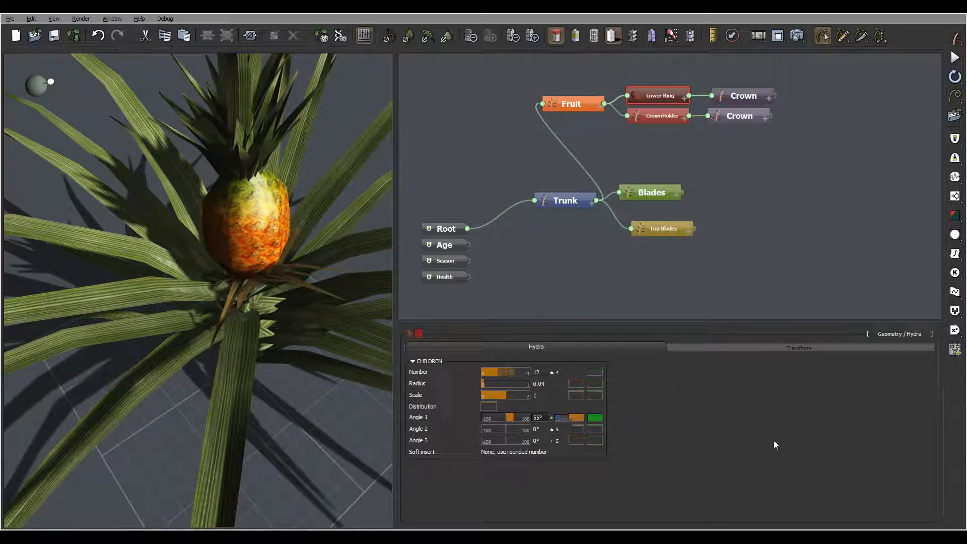
left_click_drag(282, 161, 259, 122)
scroll(188, 192, "up", 3)
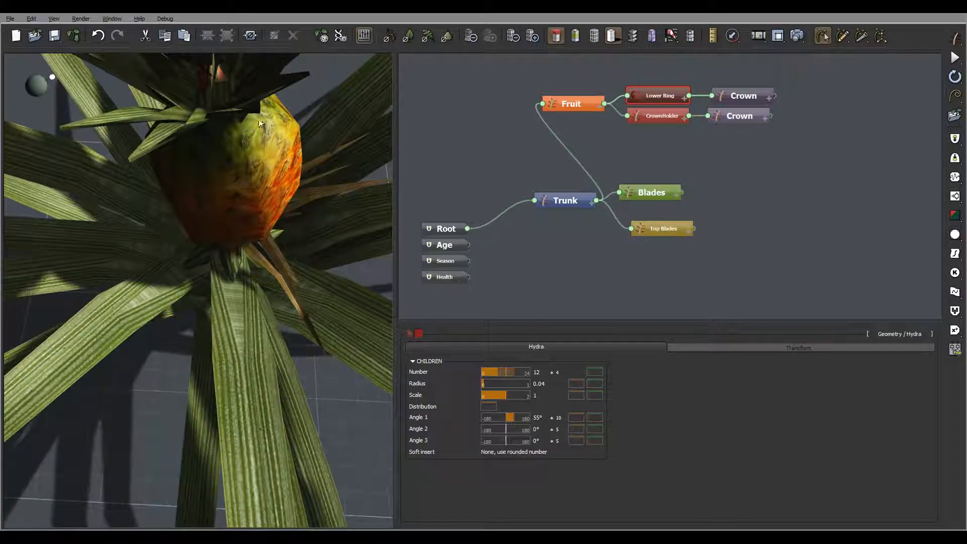
left_click_drag(222, 154, 297, 153)
scroll(205, 121, "down", 3)
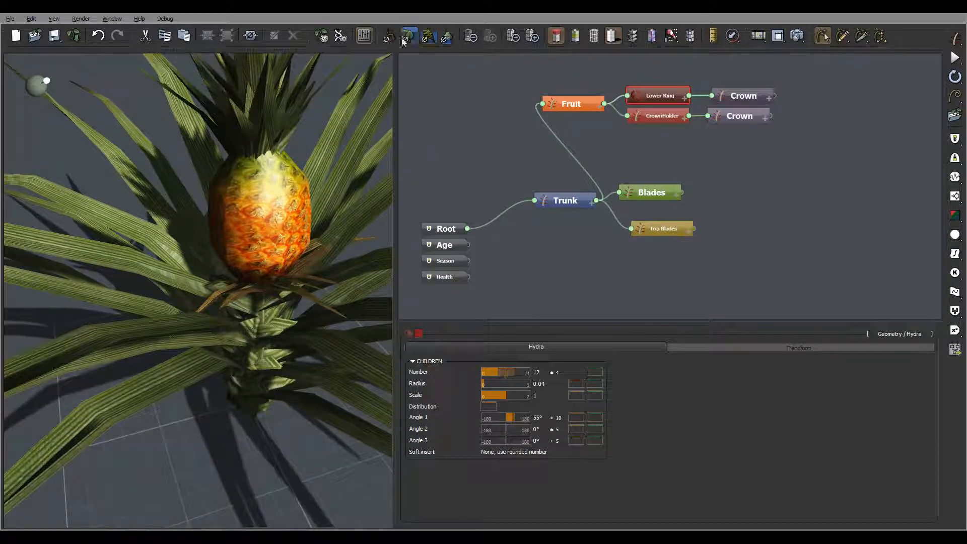
Step: Increase the plant's mesh resolution and frame the whole plant
left_click(535, 37)
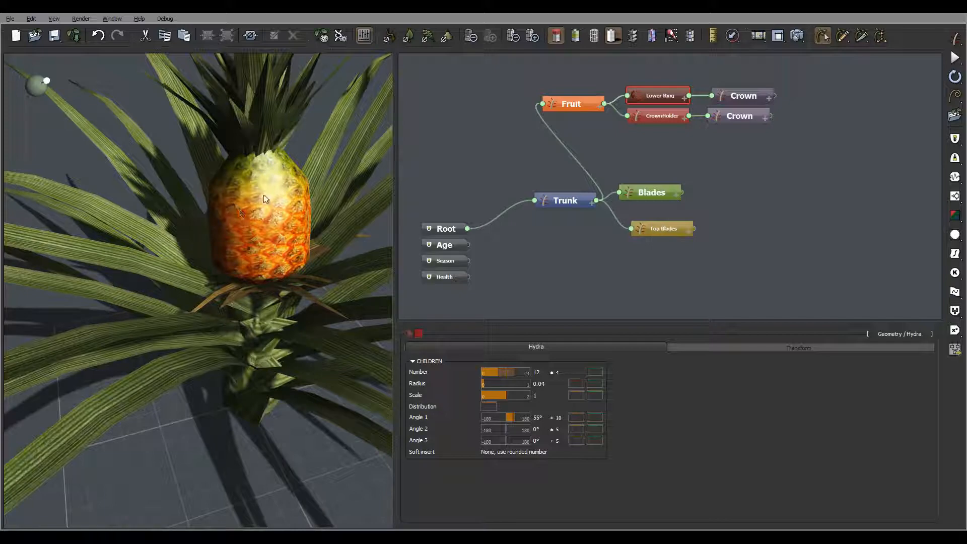
left_click_drag(290, 159, 220, 268)
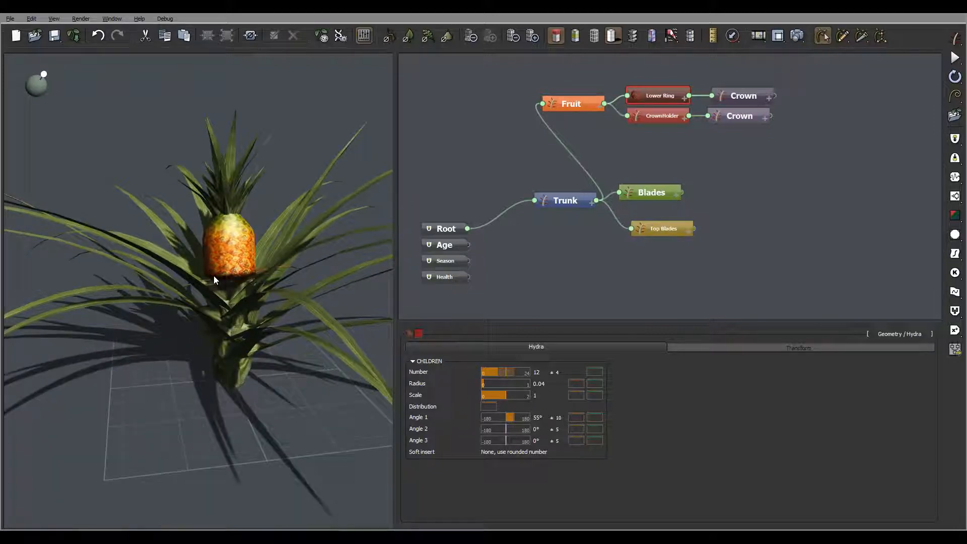
Step: Add a keypoint near the base of the Fruit segment's radius profile, at about X 0.07, Y 1.03
left_click(580, 103)
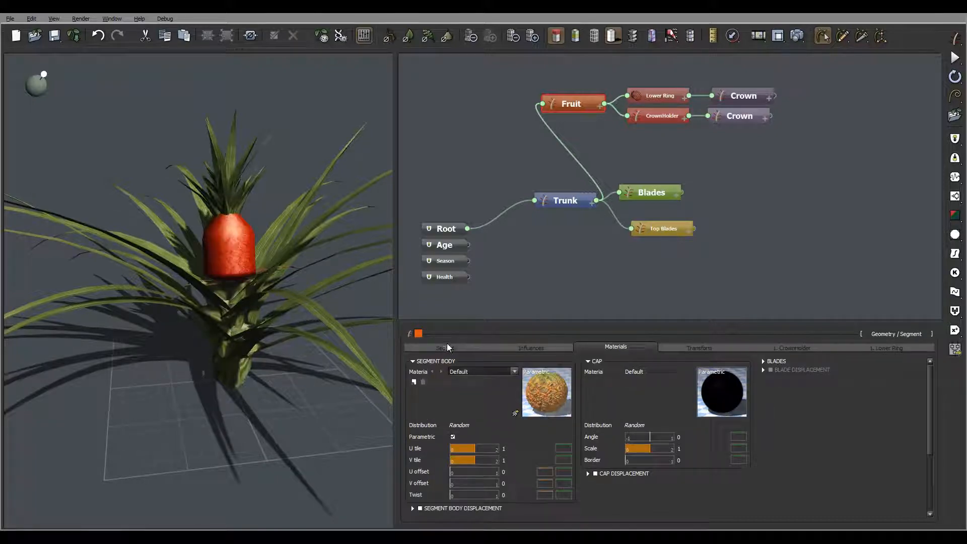
left_click(447, 347)
left_click(546, 396)
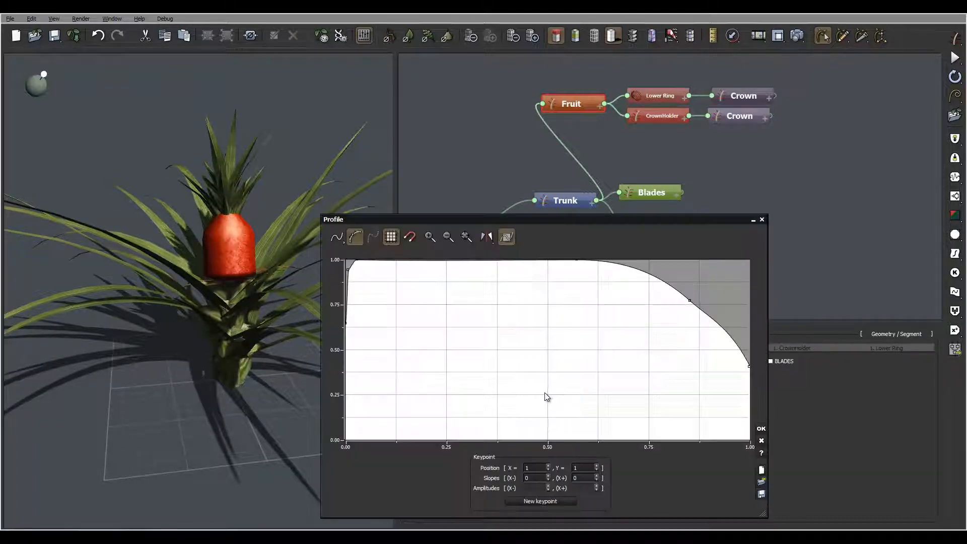
left_click_drag(424, 292, 451, 284)
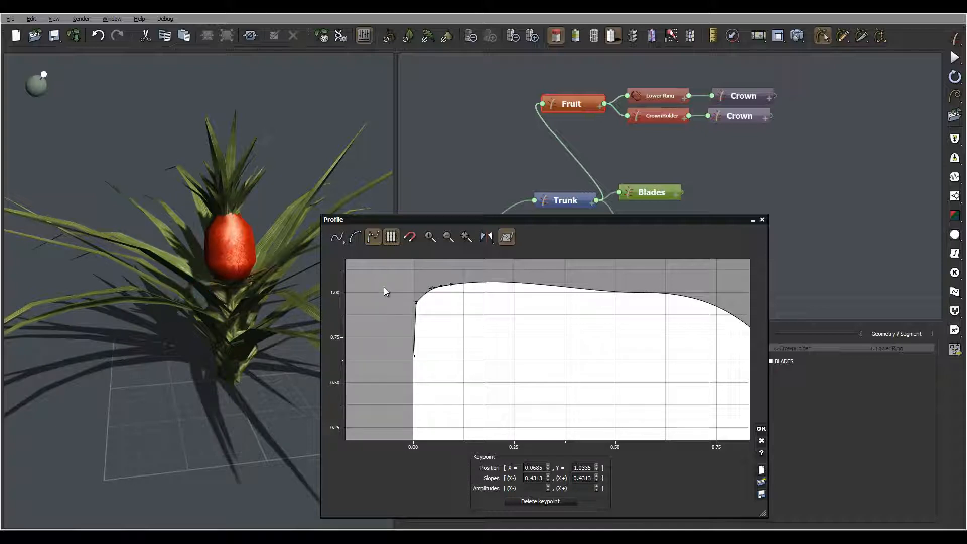
Step: Adjust the slope of the existing keypoint closest to the start of the fruit's radius profile and accept the curve
left_click(374, 307)
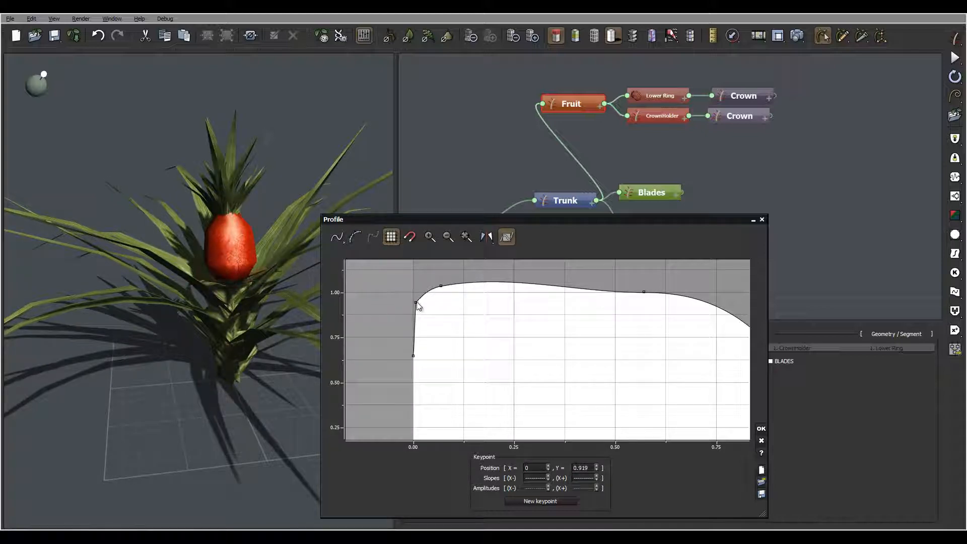
left_click(415, 302)
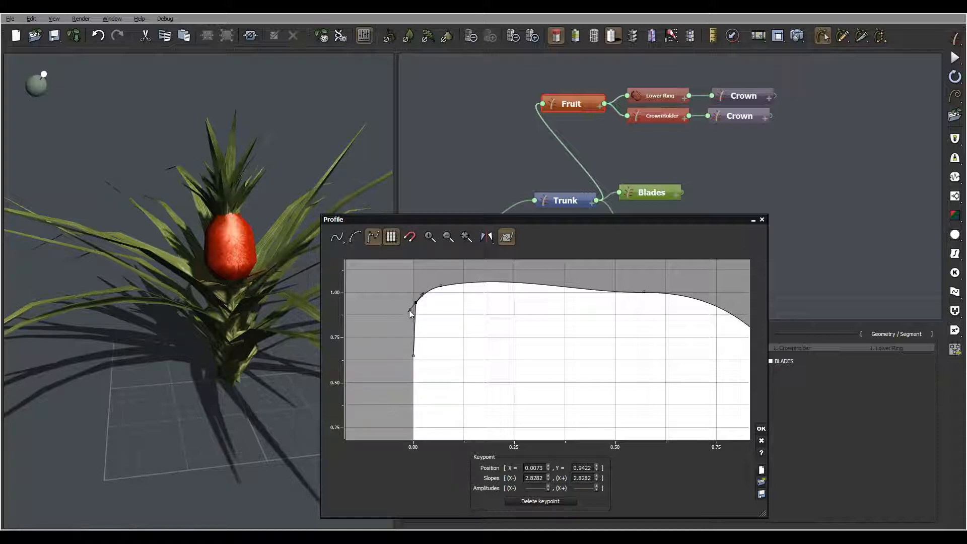
left_click(410, 309)
left_click_drag(410, 312, 412, 313)
left_click(761, 428)
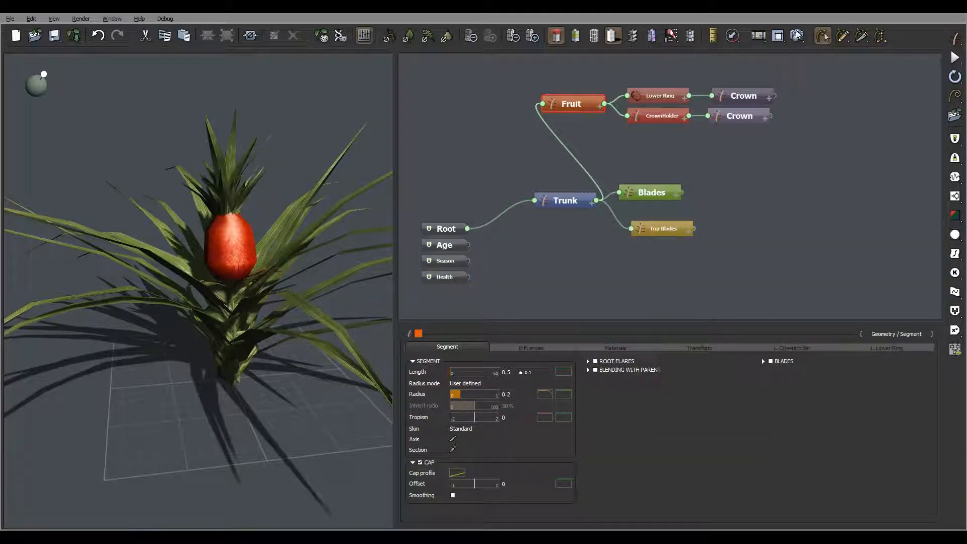
Step: Render the plant from a steeper view at 491x599, accept the post-render options, and close the result
right_click_drag(268, 206, 259, 270)
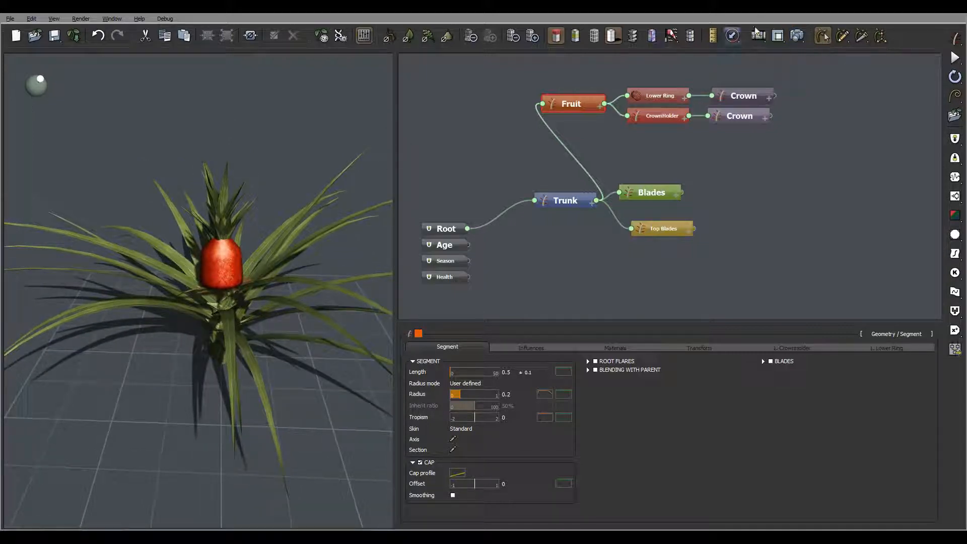
left_click(797, 37)
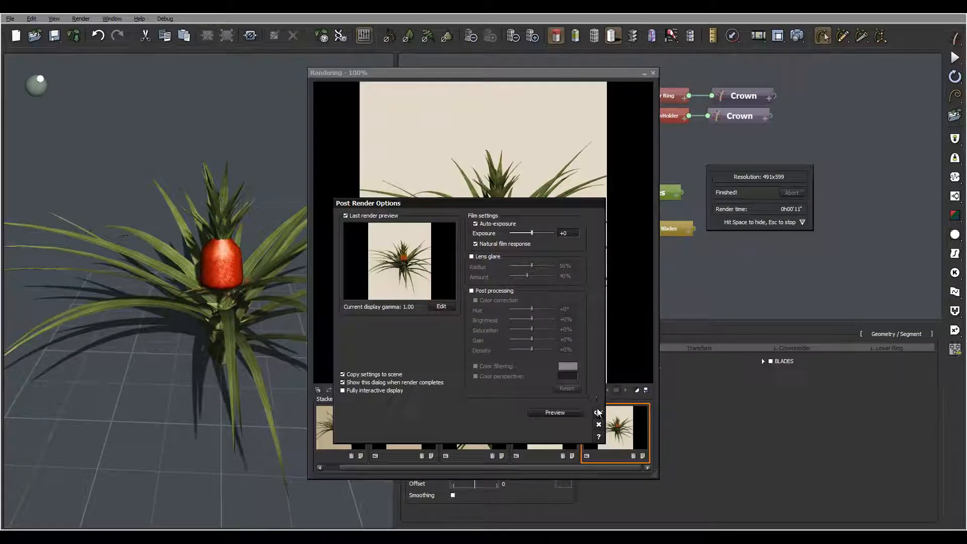
left_click(598, 412)
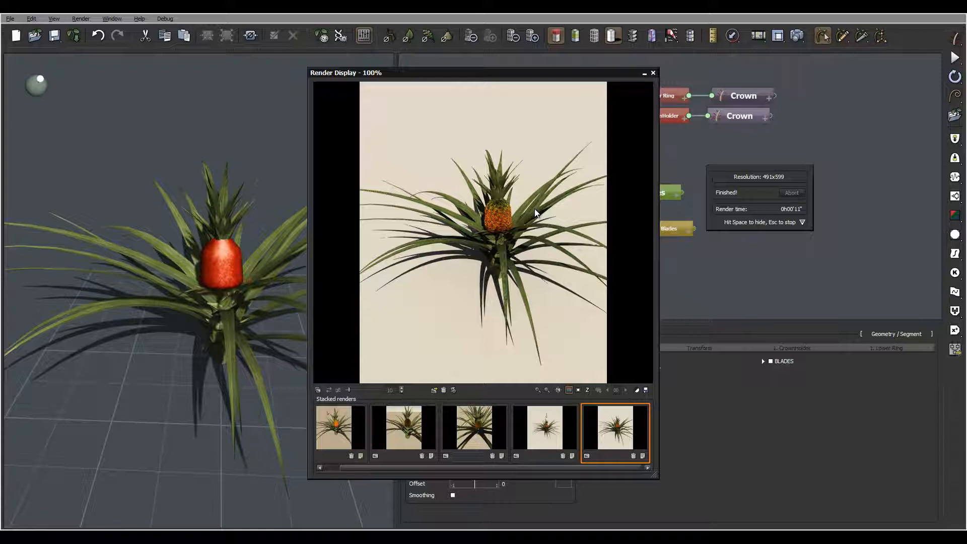
left_click(653, 73)
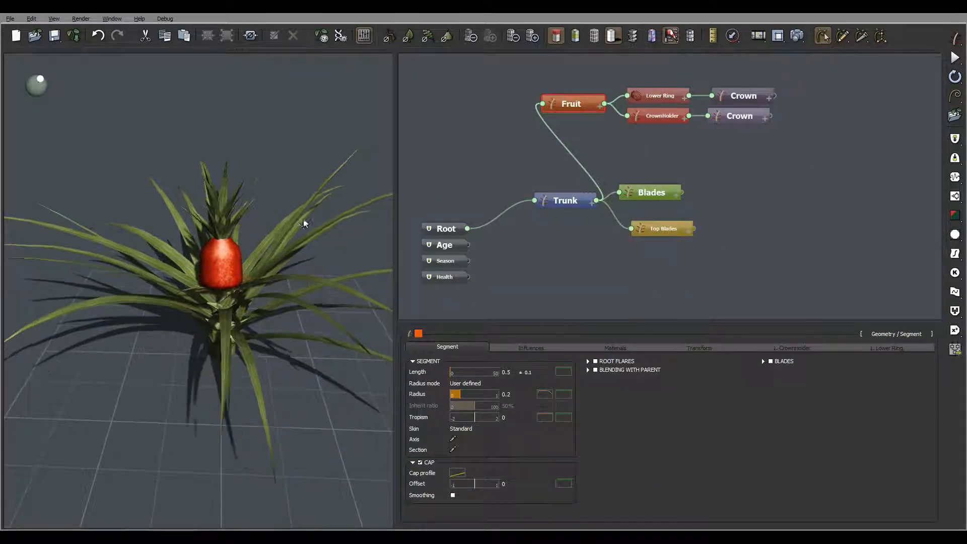